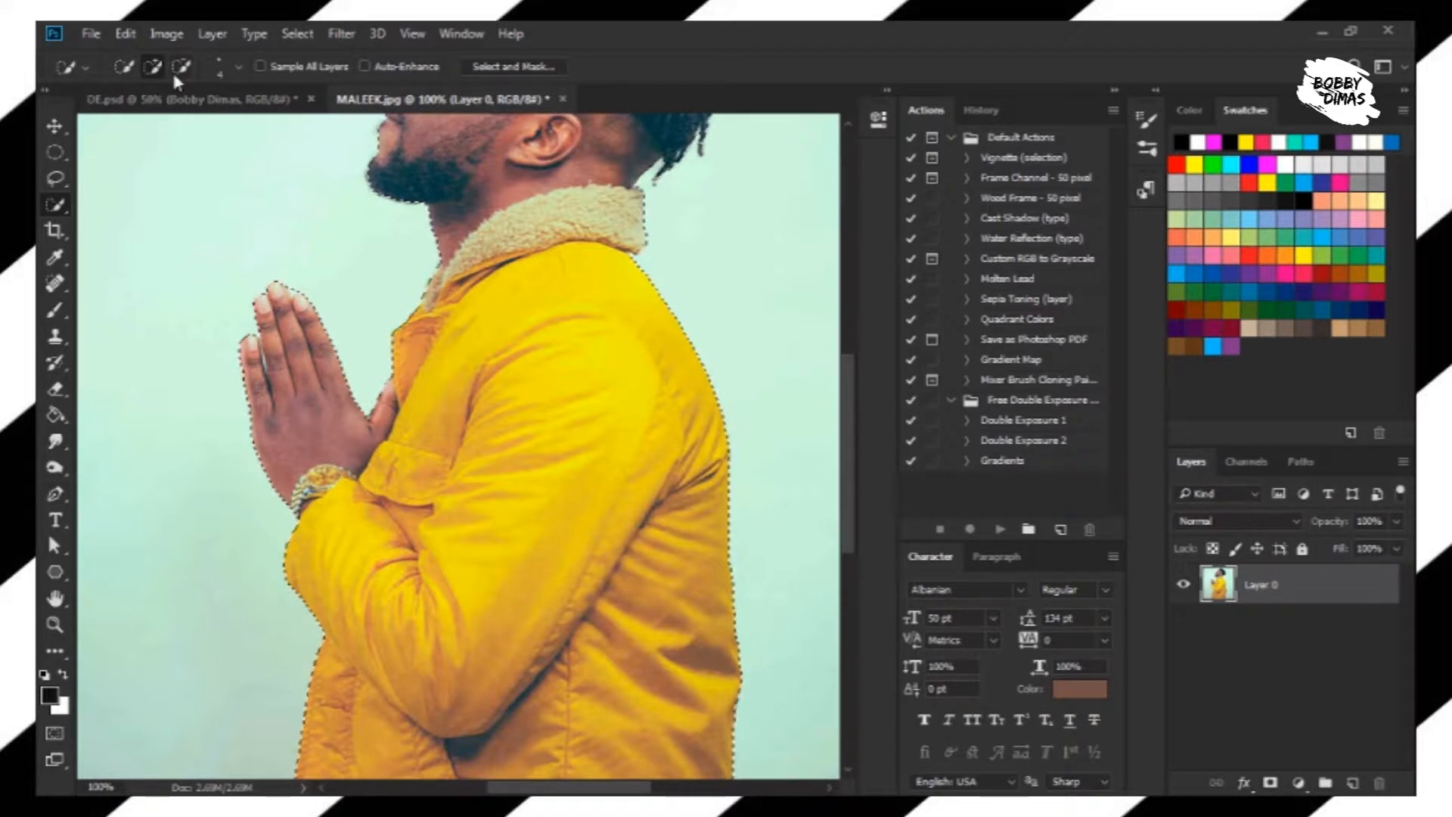
Pass the man's selection through Select and Mask, accept it, and copy the selected man to a new layer
key(alt)
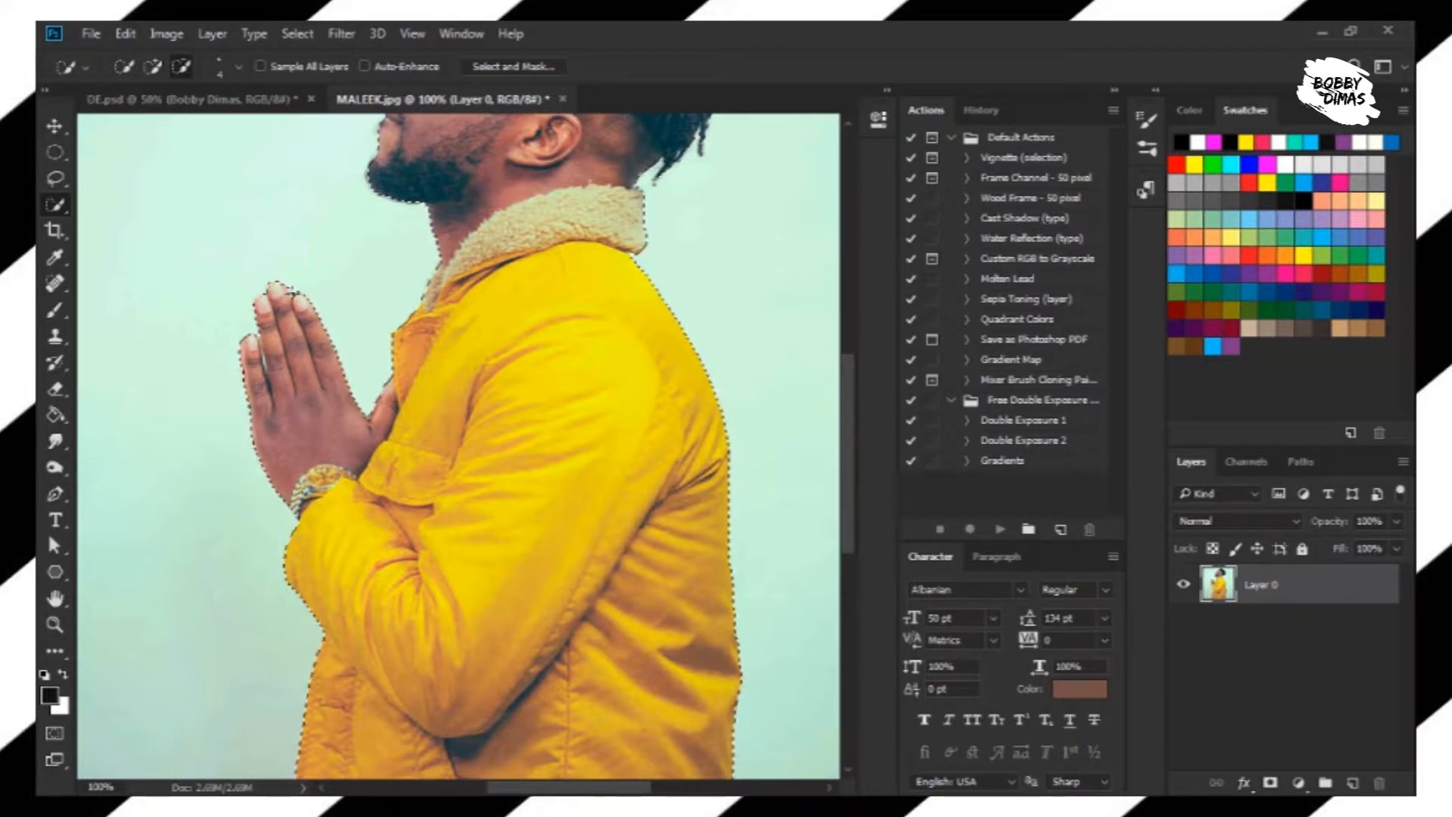
click(55, 125)
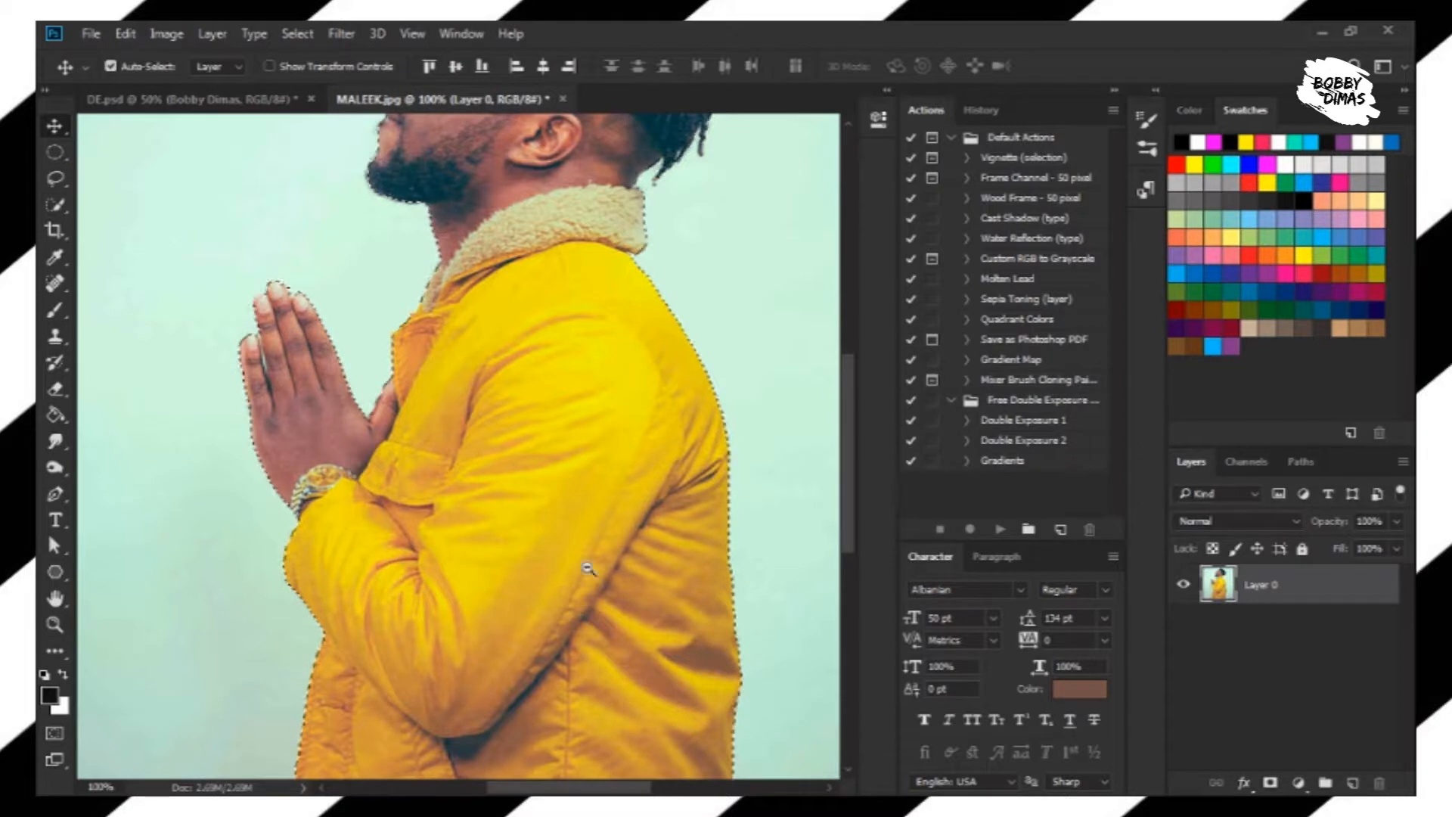
key(ctrl+minus)
key(ctrl+minus)
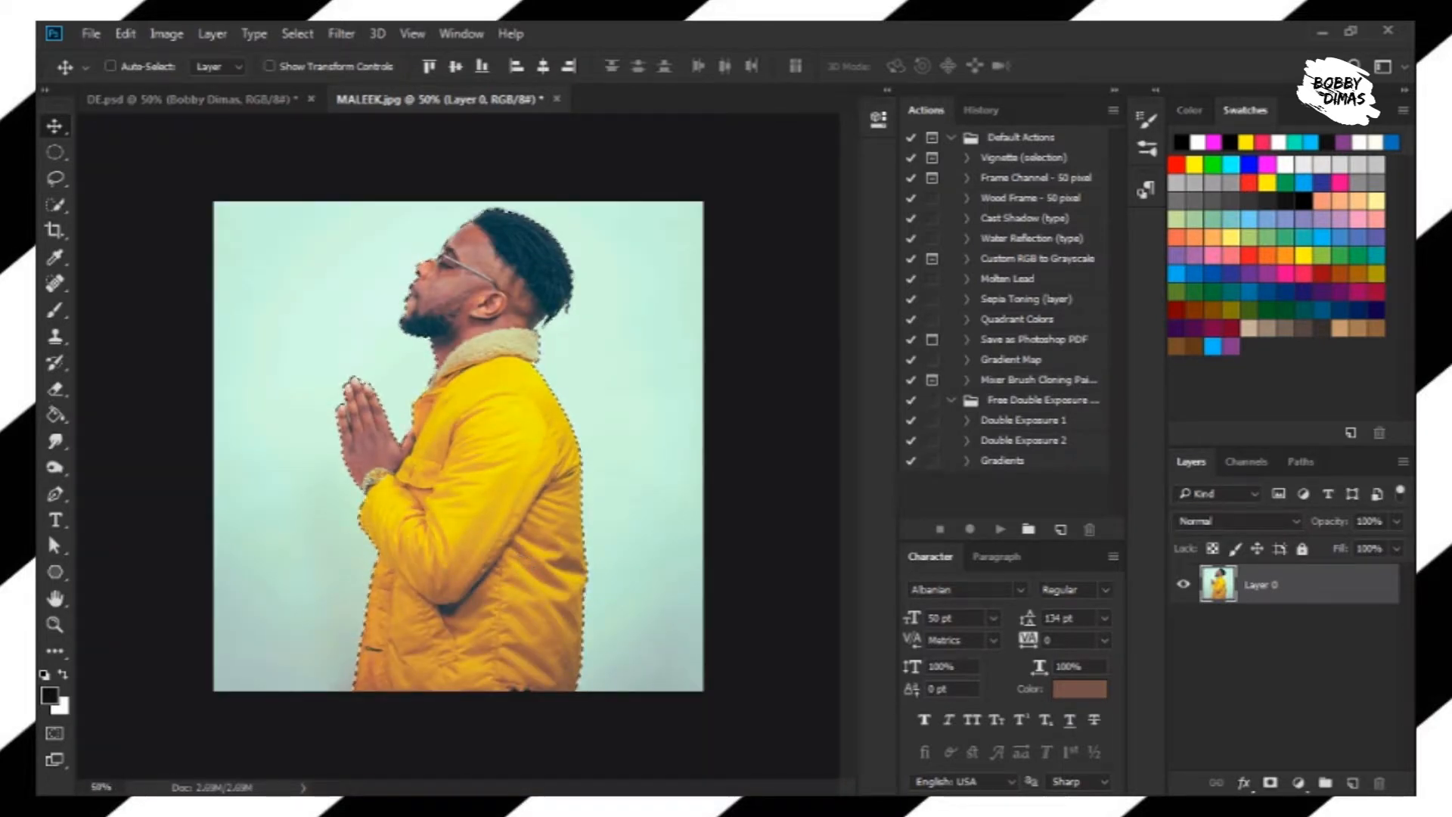
click(64, 206)
right_click(500, 428)
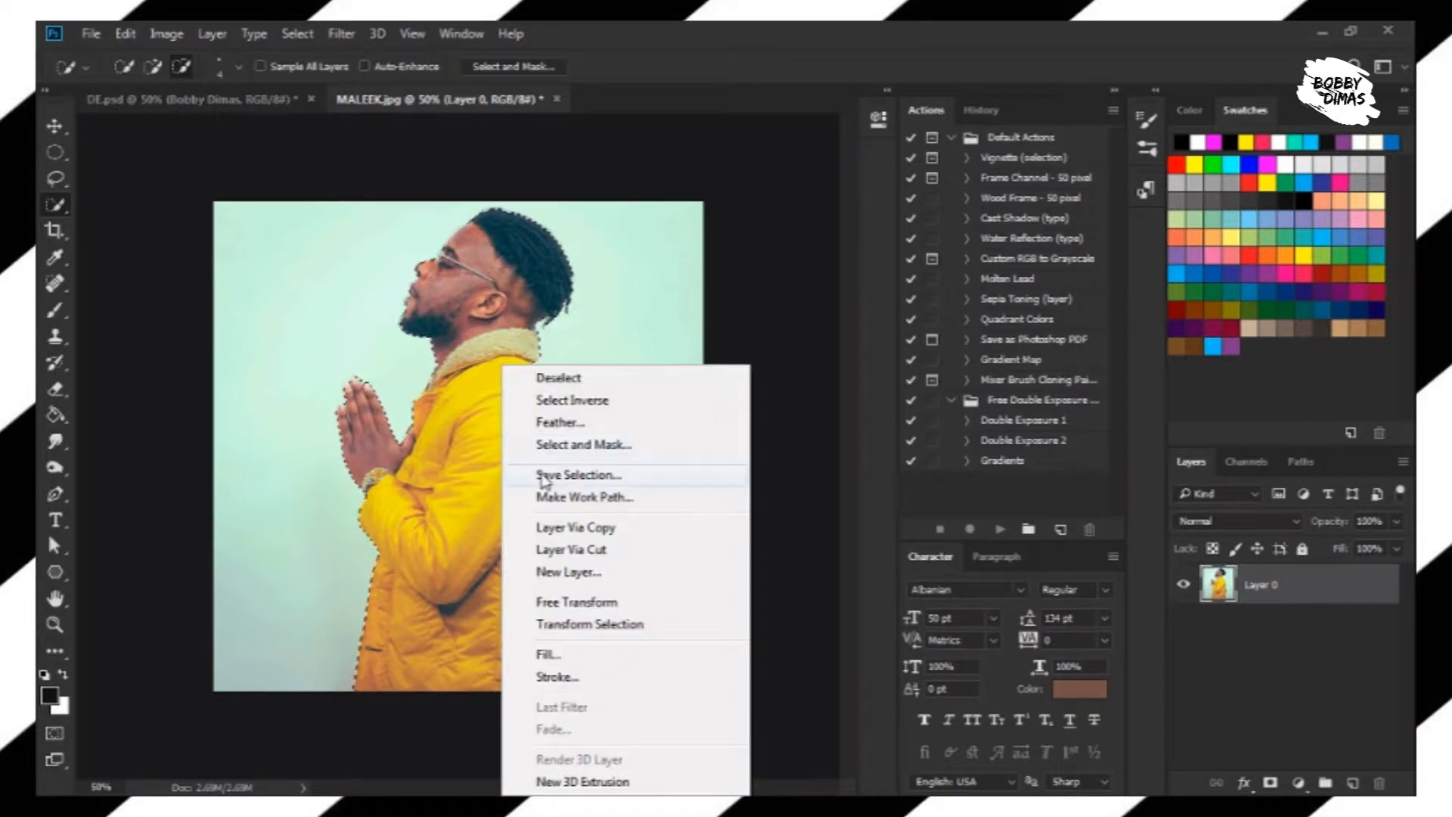
click(567, 448)
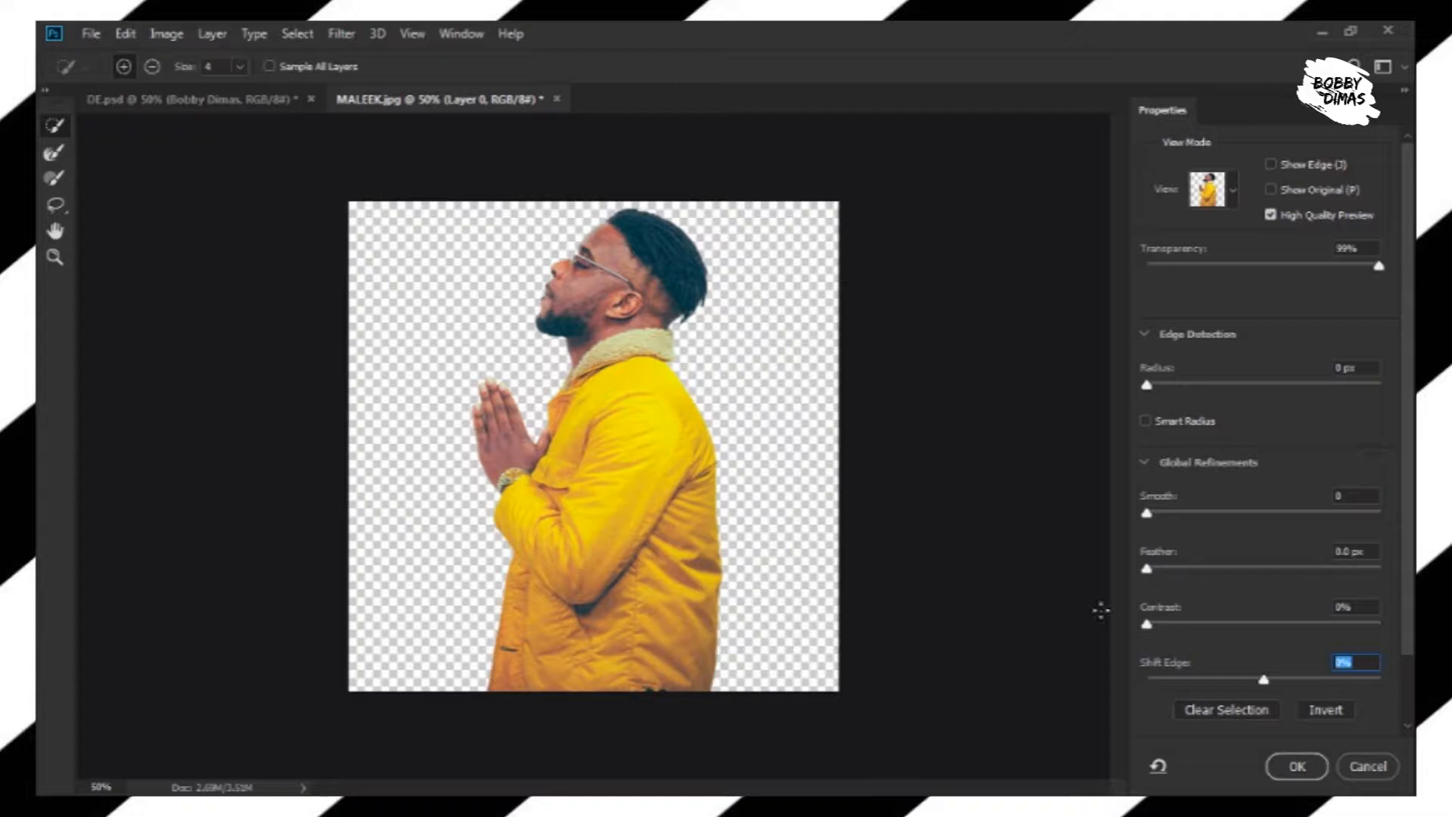
click(1295, 766)
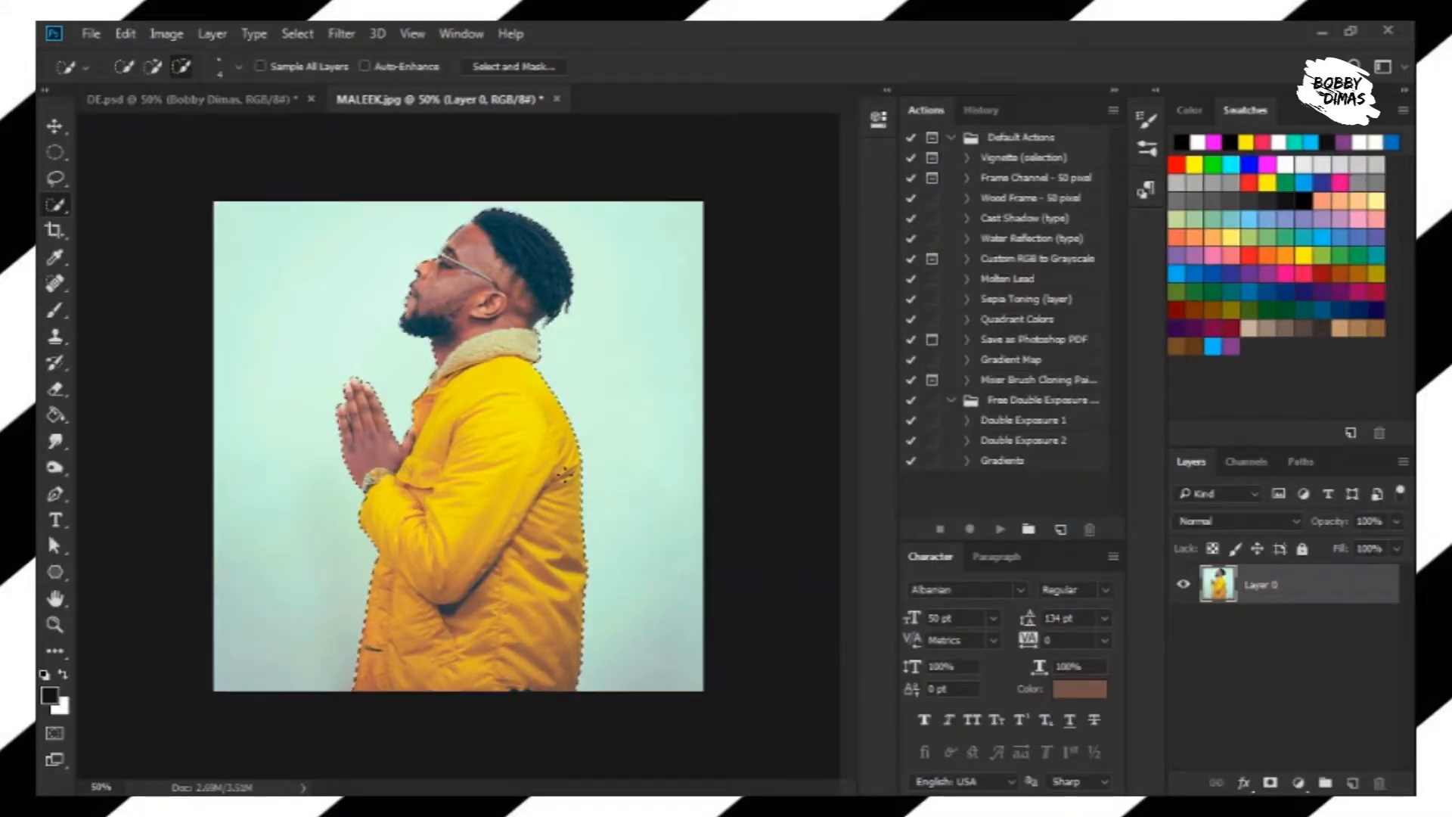
right_click(566, 475)
click(651, 205)
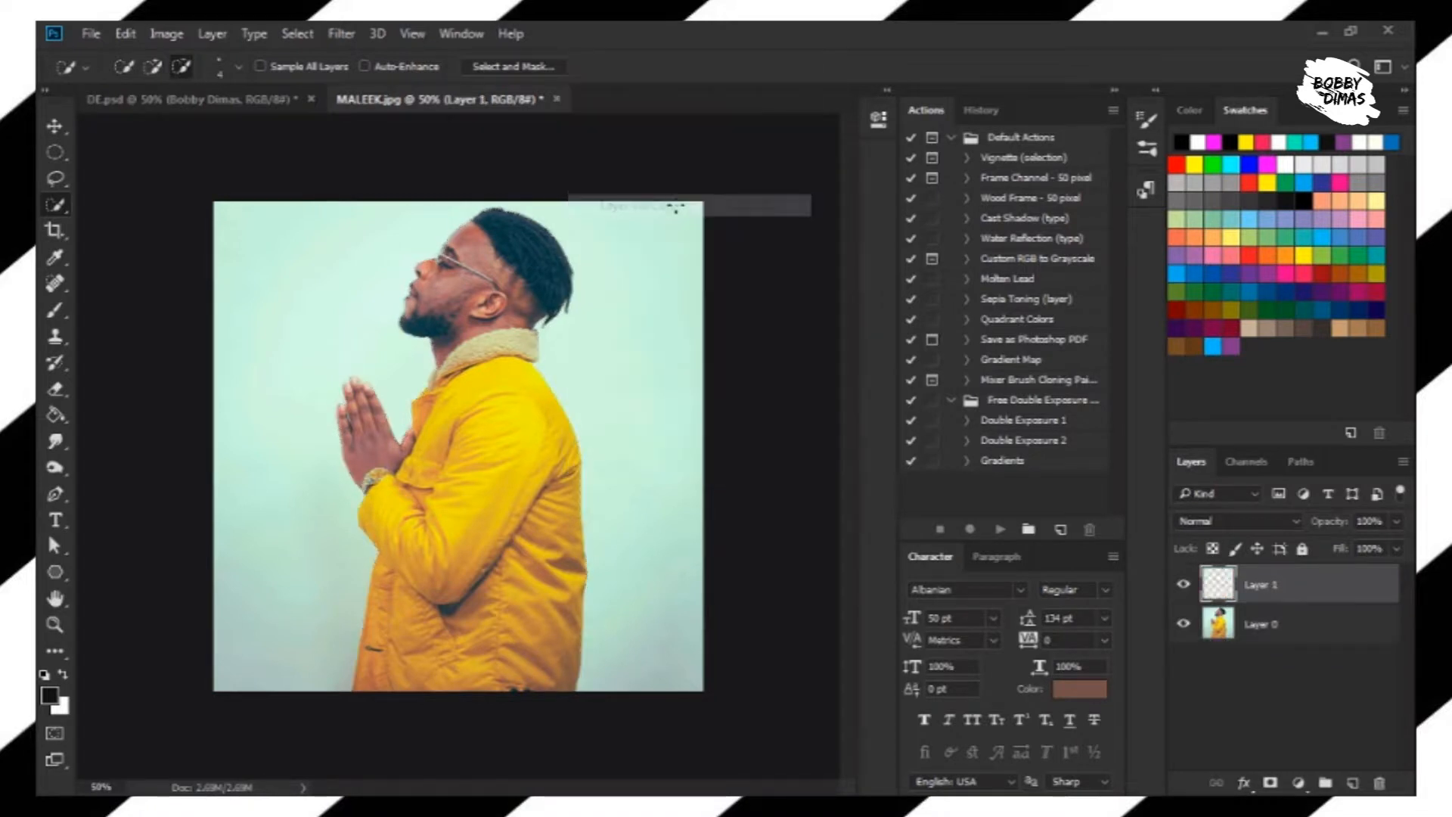
Shift the copied cutout aside to check the extraction, and undo the move
click(54, 130)
drag(469, 361, 375, 348)
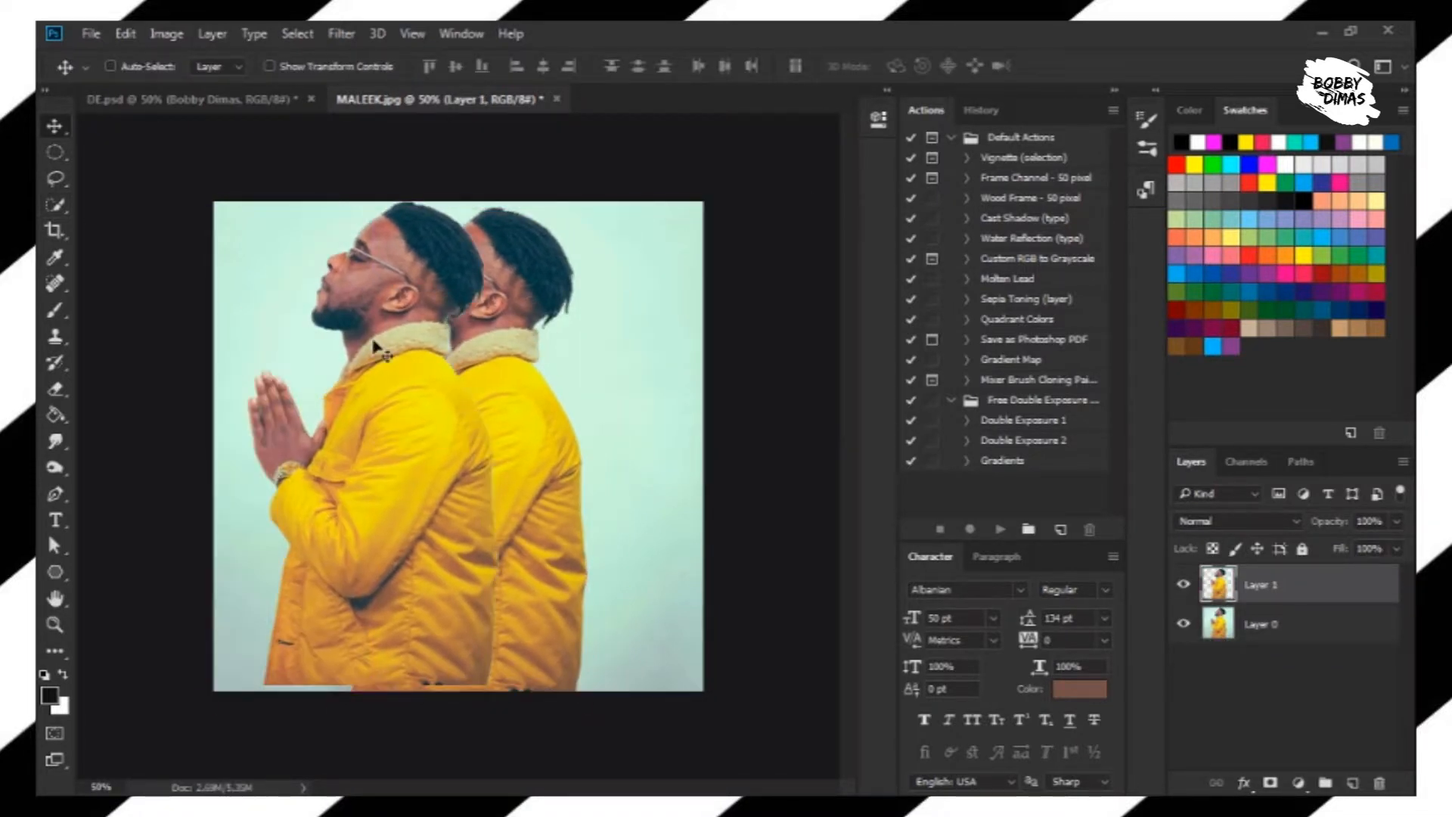
key(ctrl+z)
Switch to the DE.psd document and hide its existing groups and the signature text layer
click(250, 100)
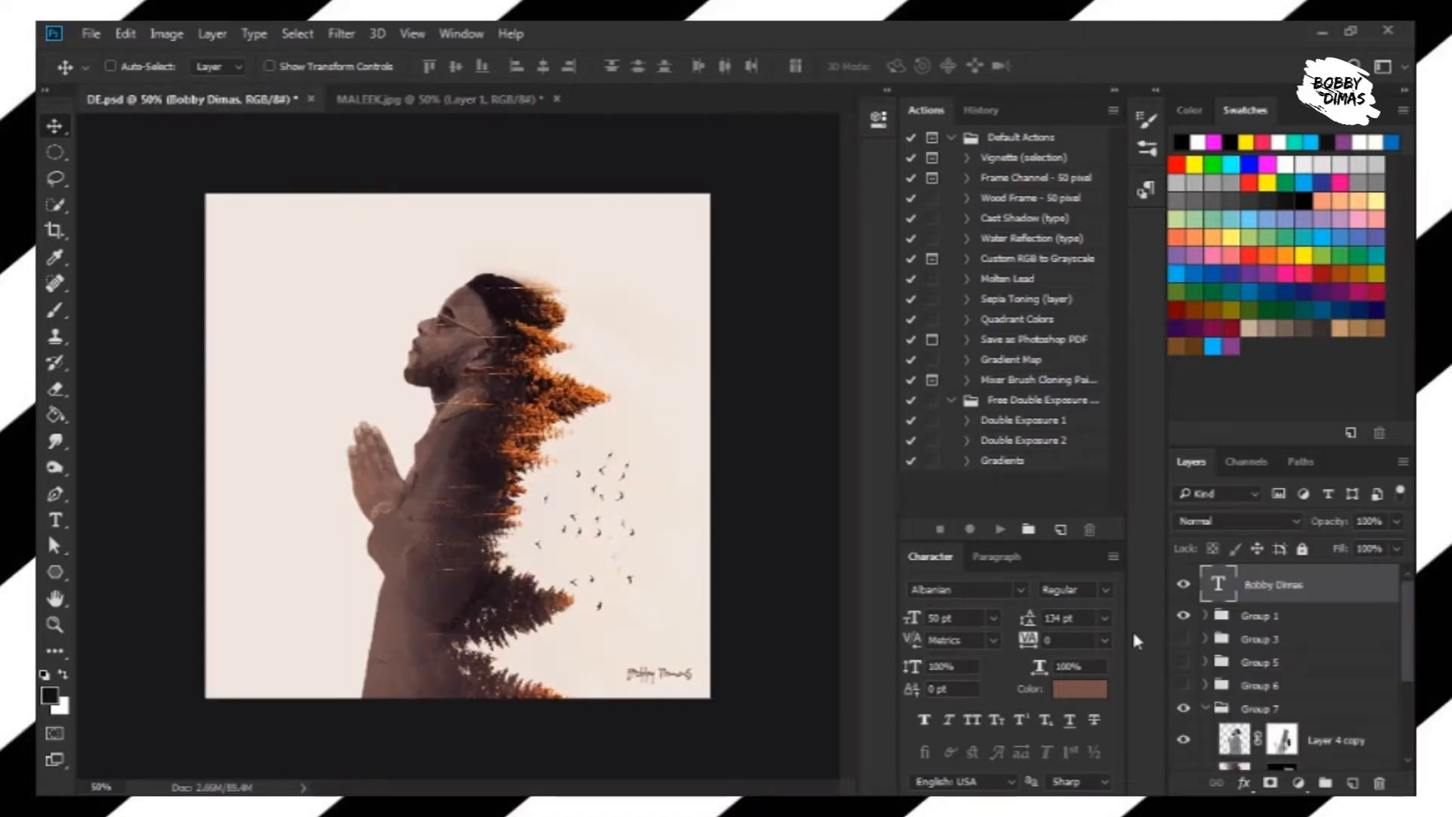
click(1247, 616)
click(1183, 615)
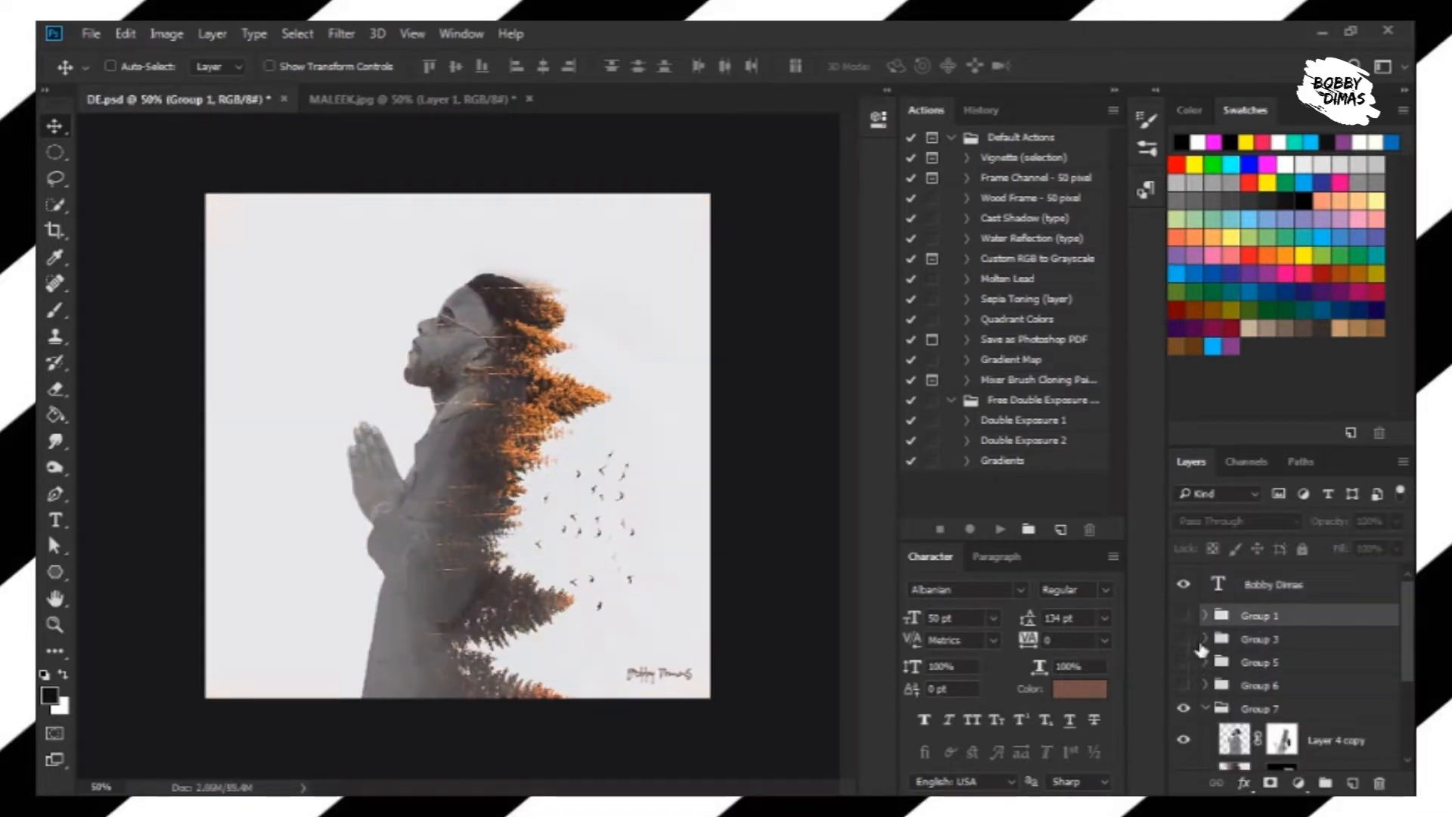
scroll(1200, 661, down, 1)
click(1184, 670)
click(1206, 669)
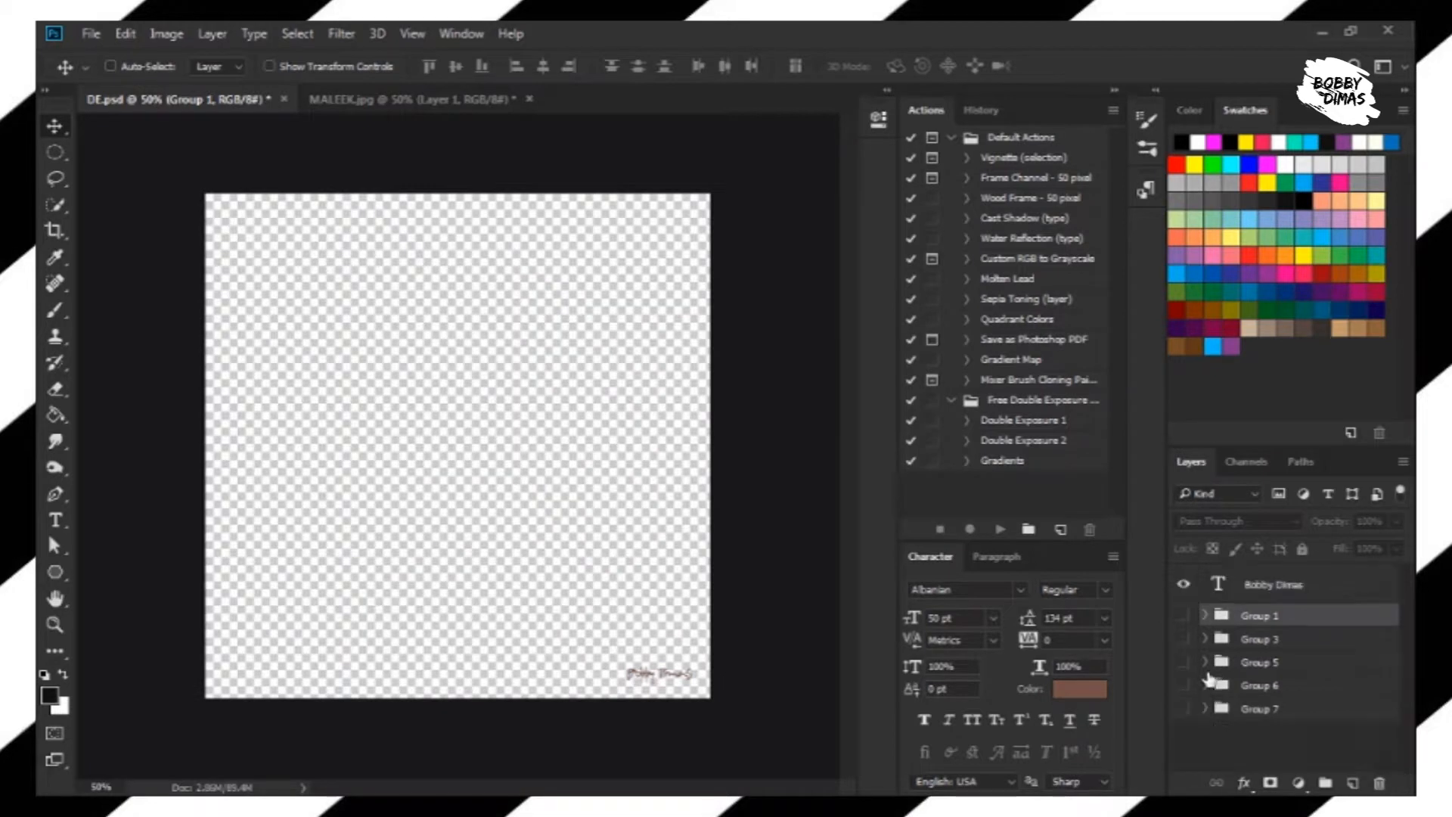
click(1241, 741)
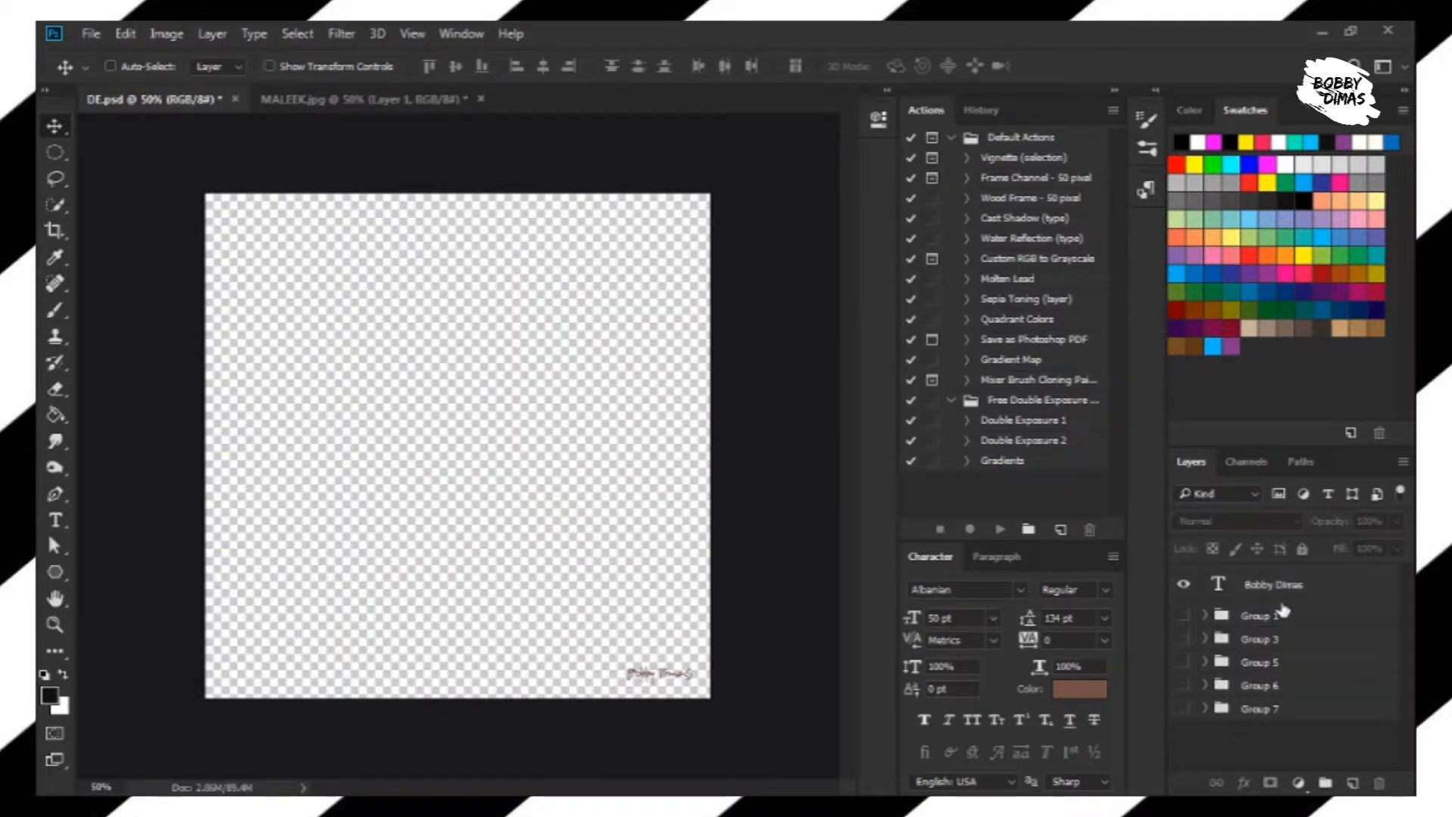
Bring the cutout man from MALEEK.jpg into DE.psd and scale him proportionally to about 88%
click(446, 100)
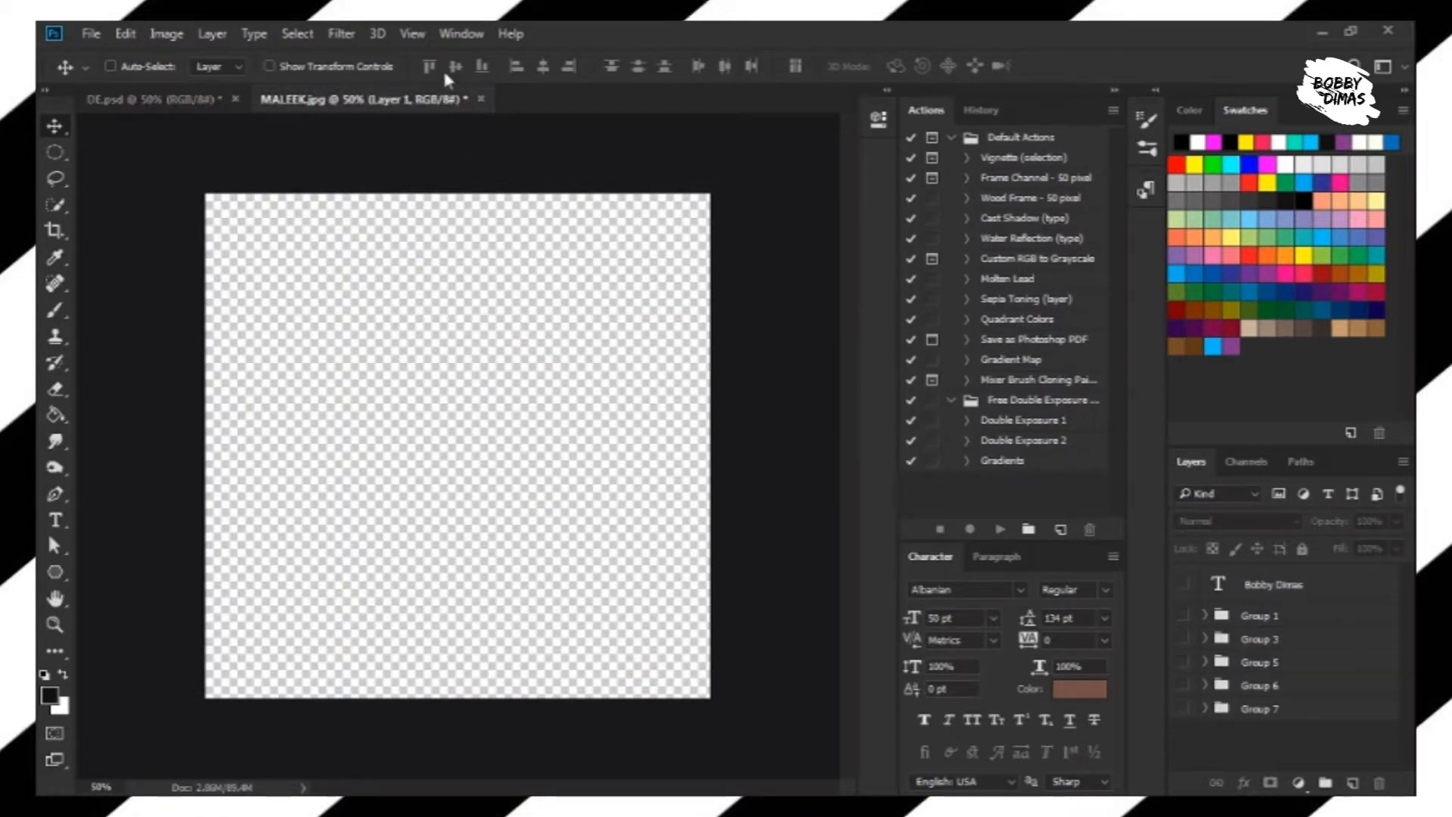
drag(495, 347, 490, 453)
key(ctrl+t)
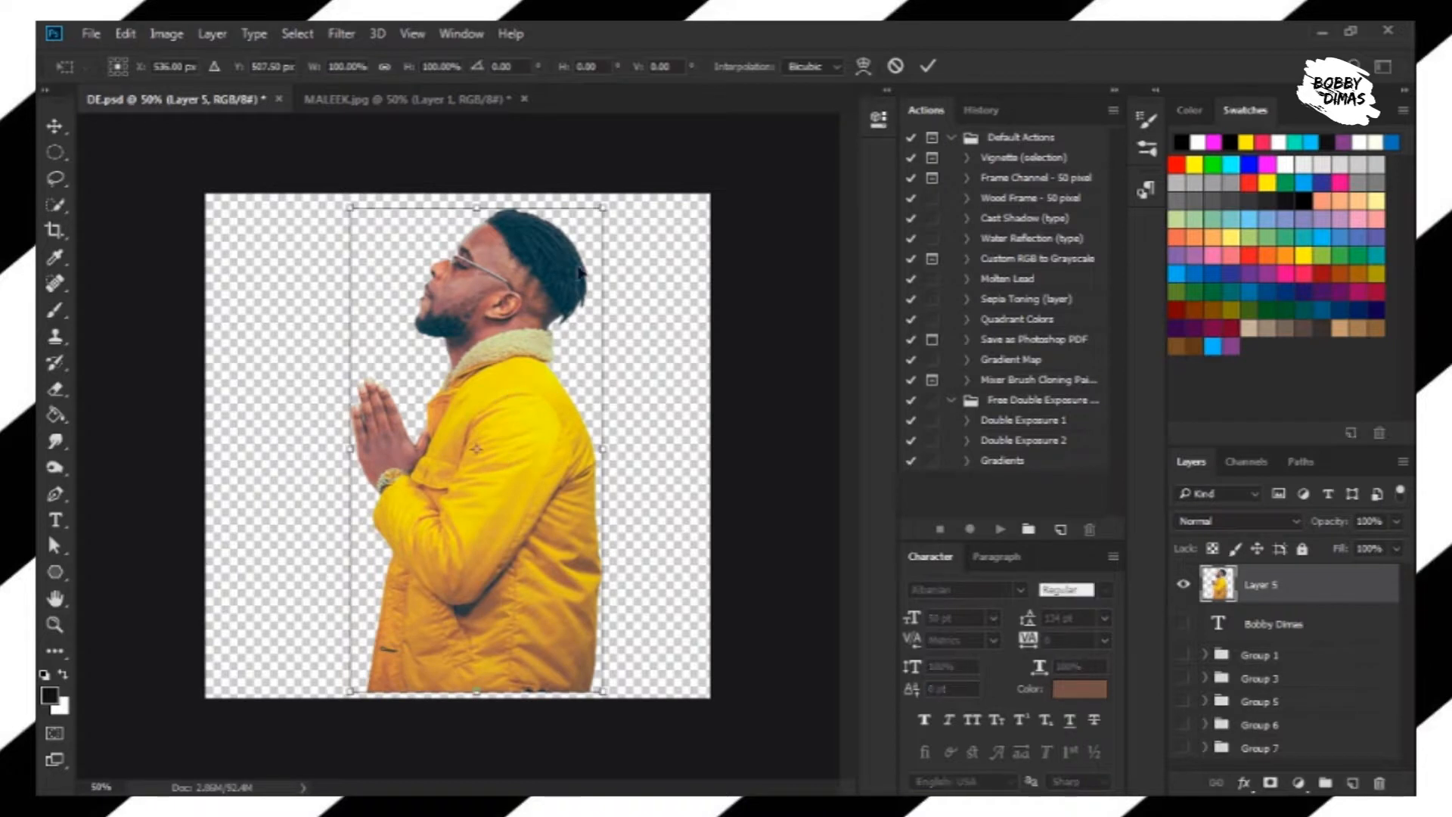
drag(599, 206, 571, 266)
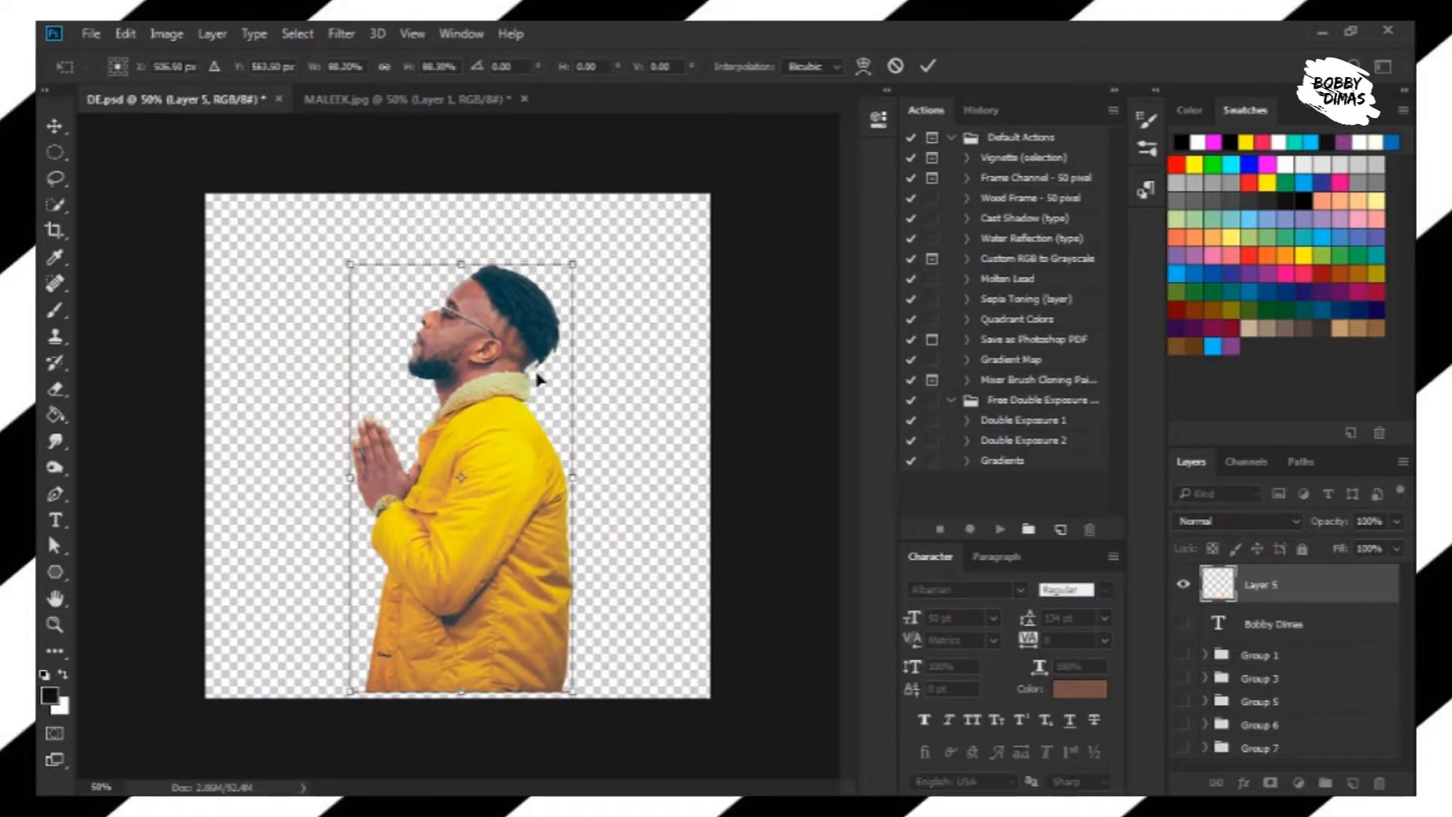
key(Return)
Position the cutout man near the middle of the canvas with his jacket meeting the bottom edge
drag(527, 395, 521, 456)
key(shift+Left)
key(shift+Left)
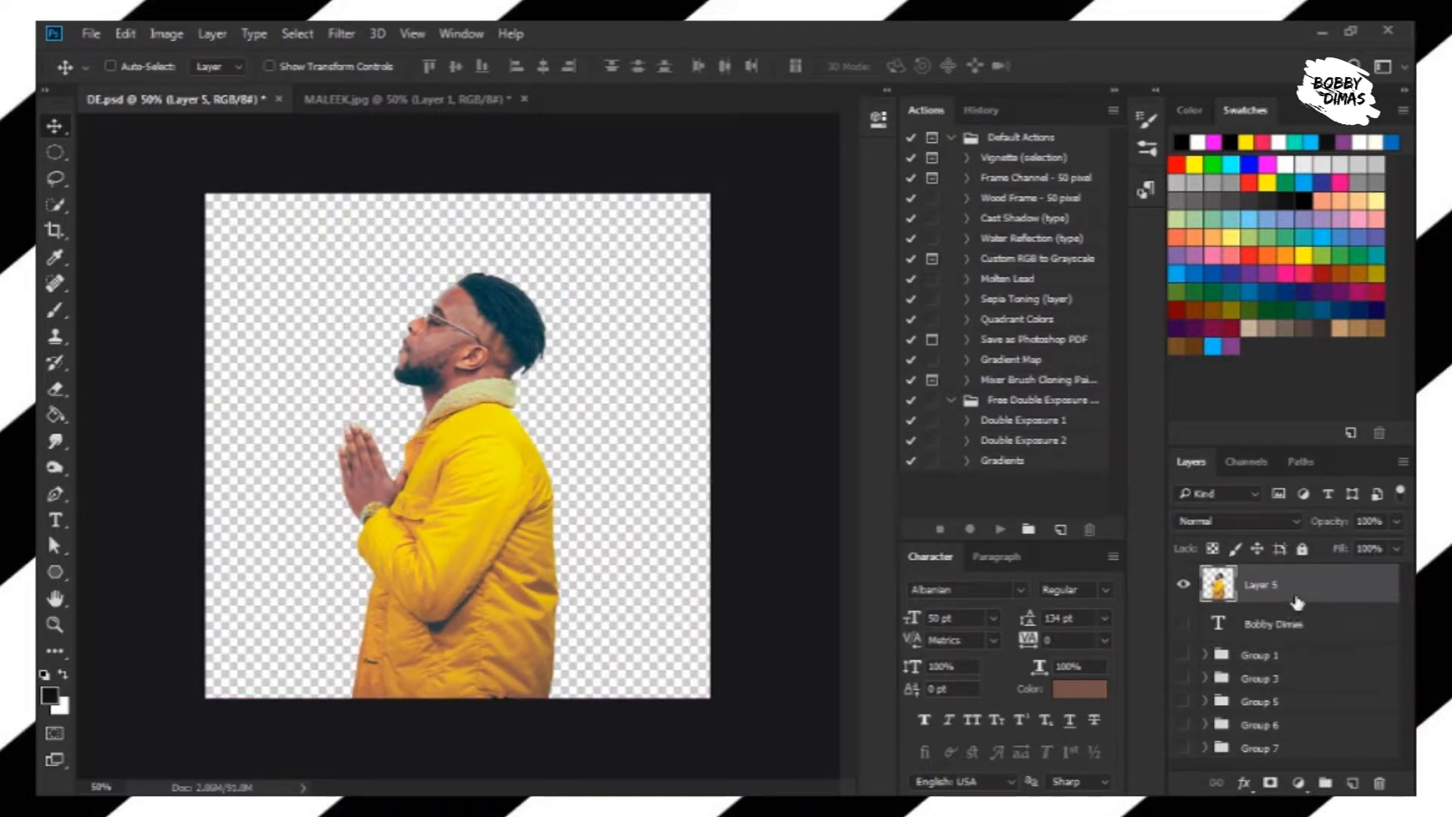
click(1298, 783)
click(1249, 370)
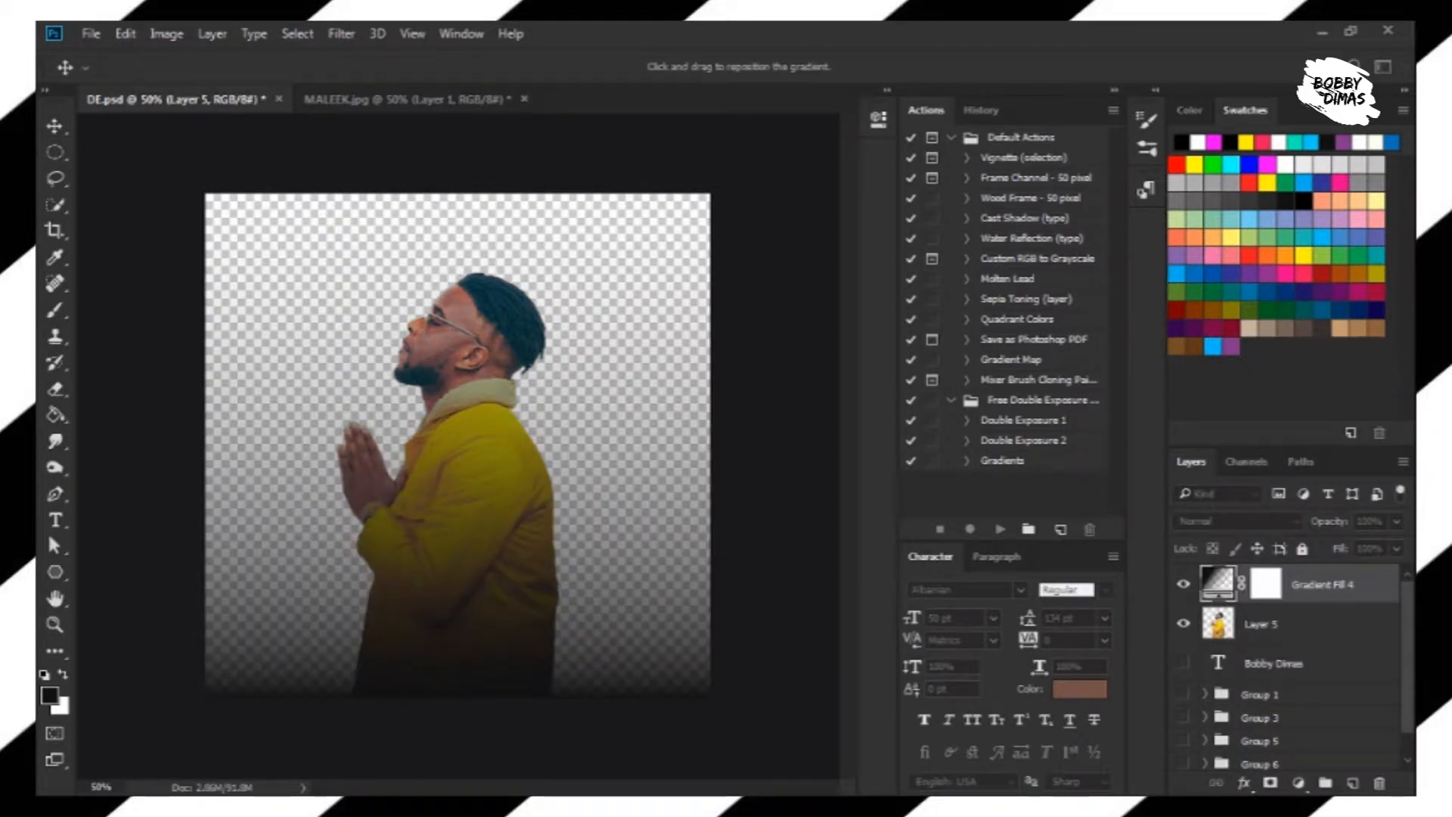
key(Escape)
Add a solid color fill layer in #f8f8f8 and place it directly beneath the cutout man
click(1297, 783)
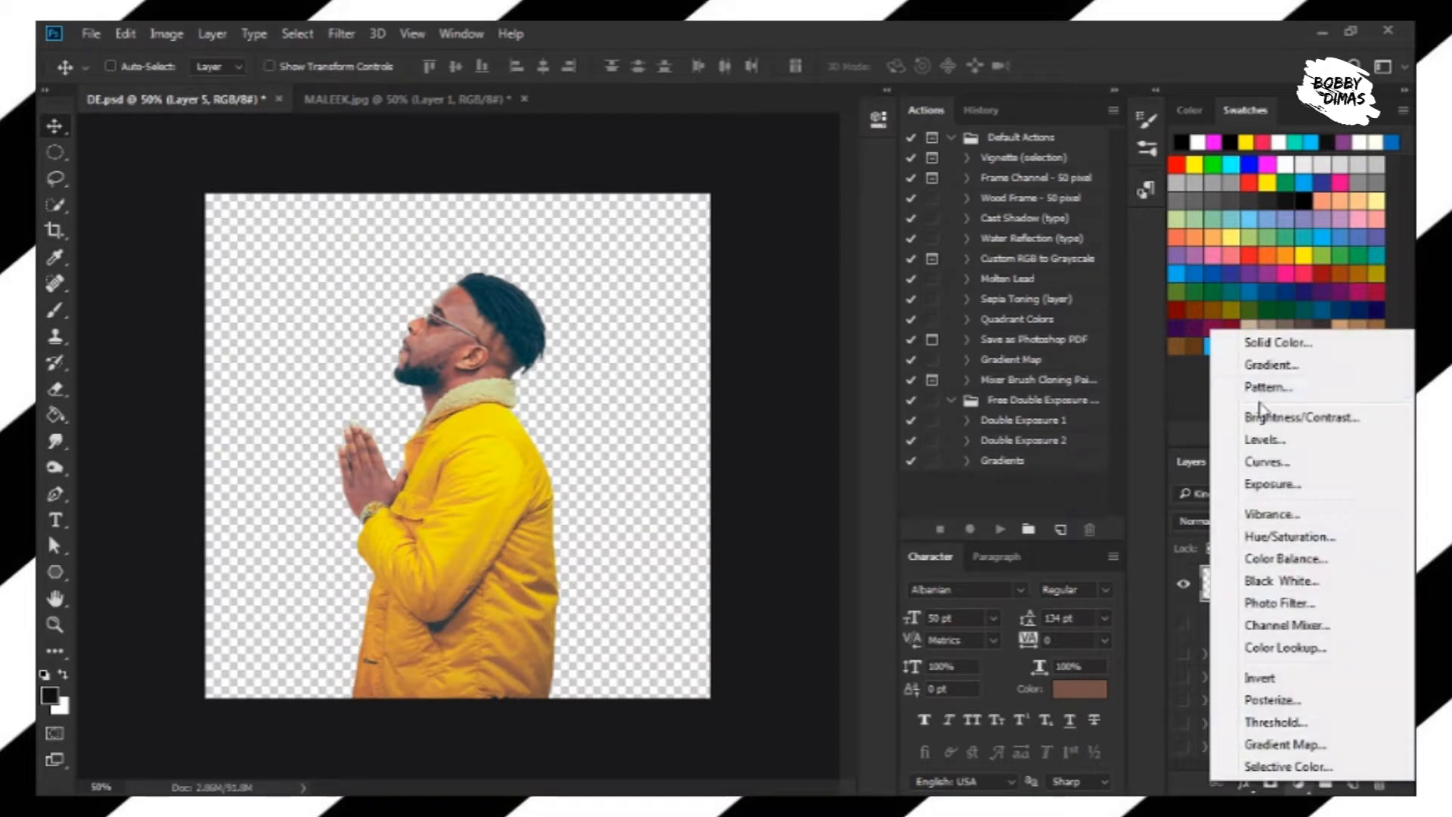
click(1277, 343)
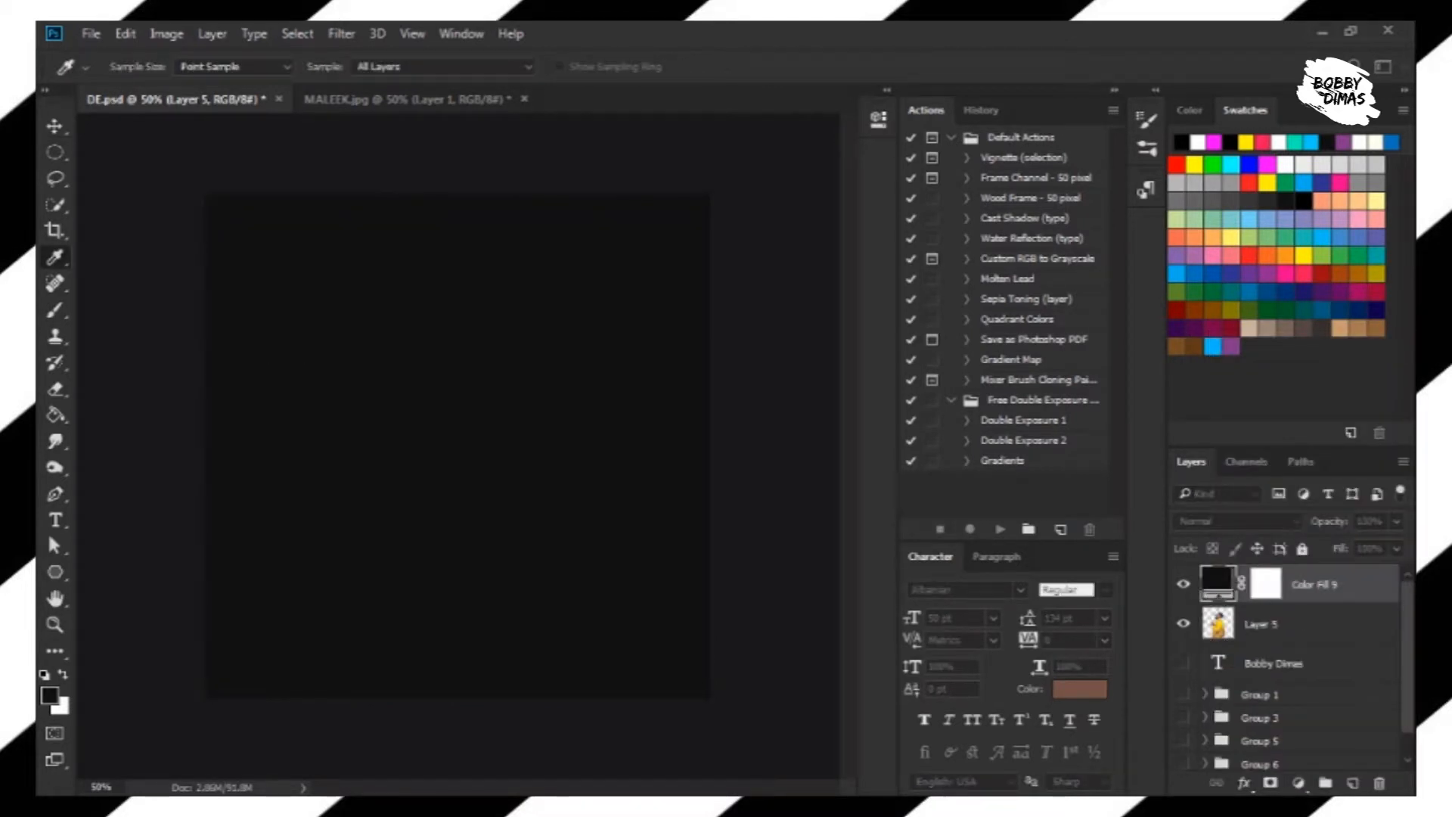
drag(358, 288, 264, 263)
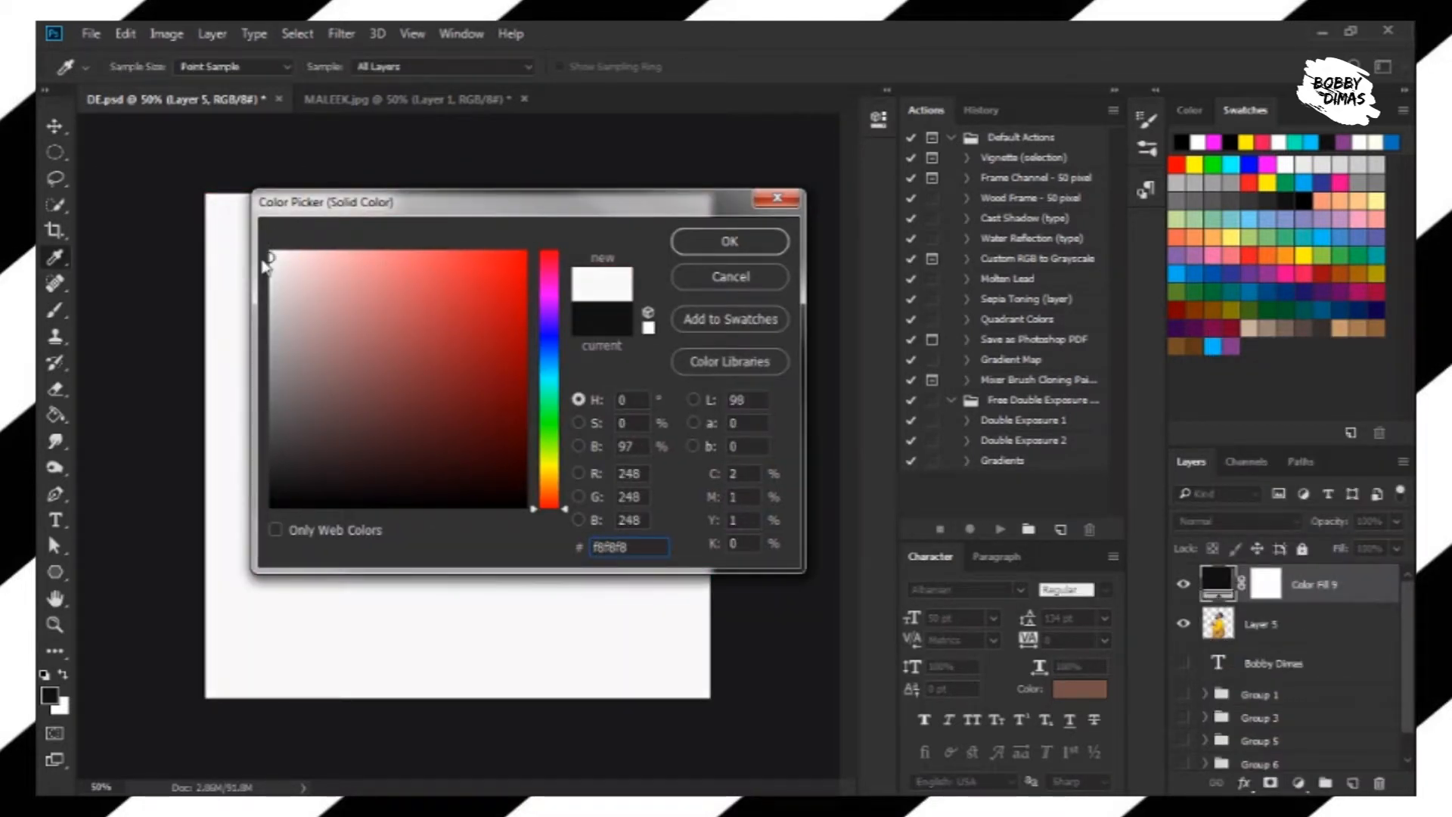
click(728, 241)
drag(1303, 588, 1293, 645)
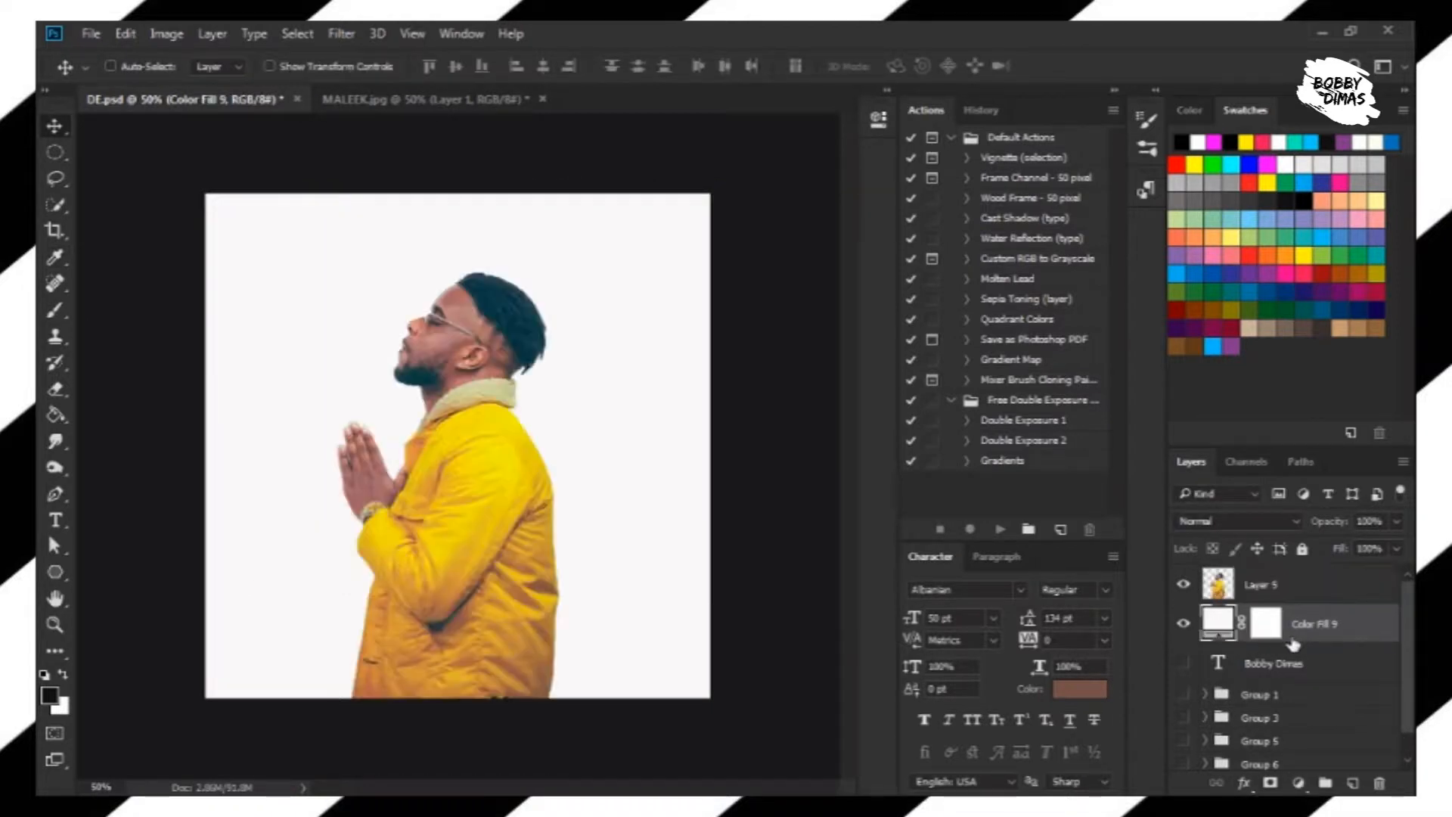
Place the birds-cold-conifer-917494 image above the man's layer and rotate it 90 degrees
click(1261, 584)
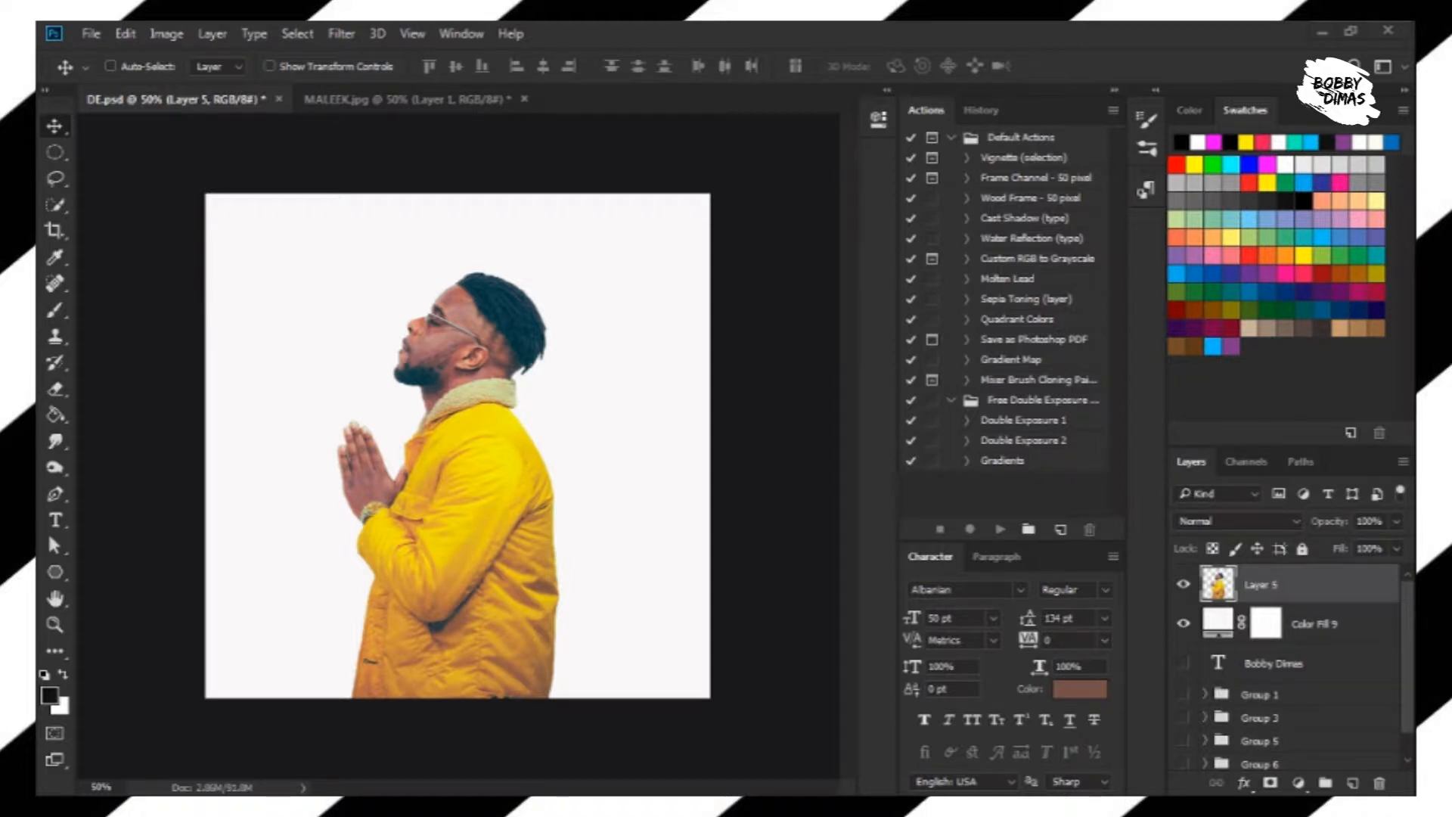
key(ctrl+t)
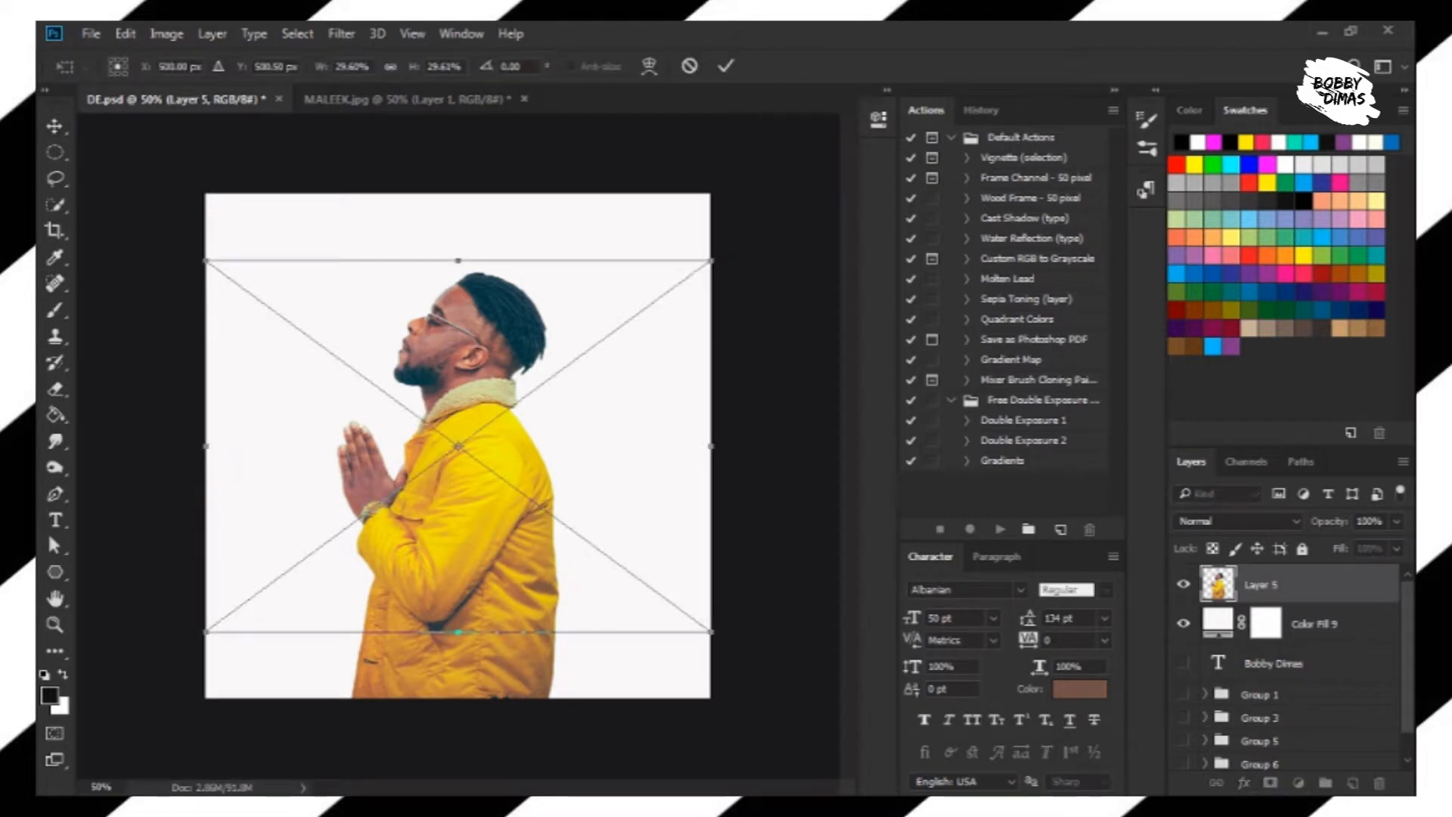
drag(811, 655, 412, 597)
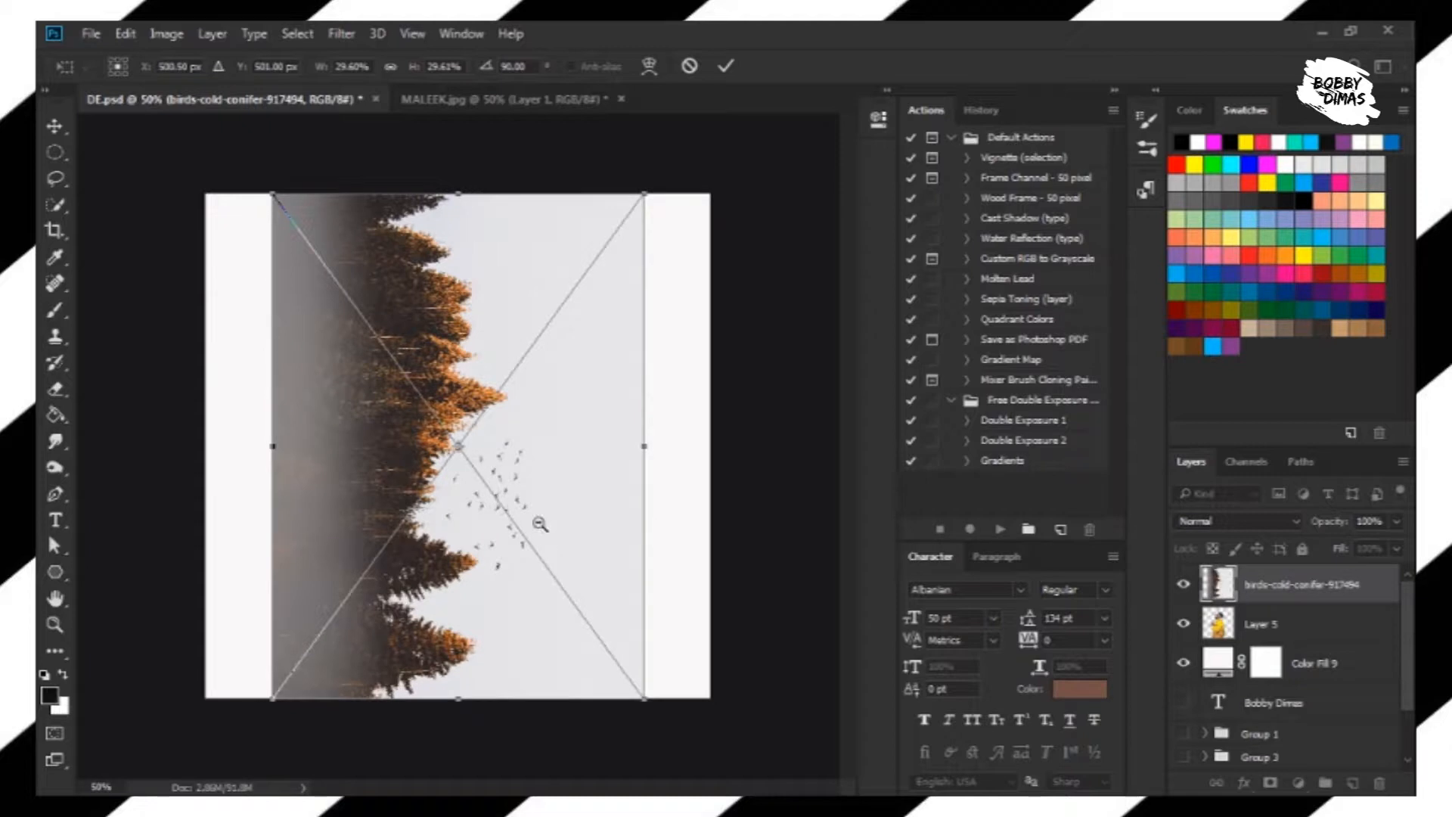
Enlarge the rotated forest image to about 32.8% and shift it toward the canvas's right side
key(ctrl+minus)
drag(512, 519, 549, 533)
drag(605, 619, 631, 653)
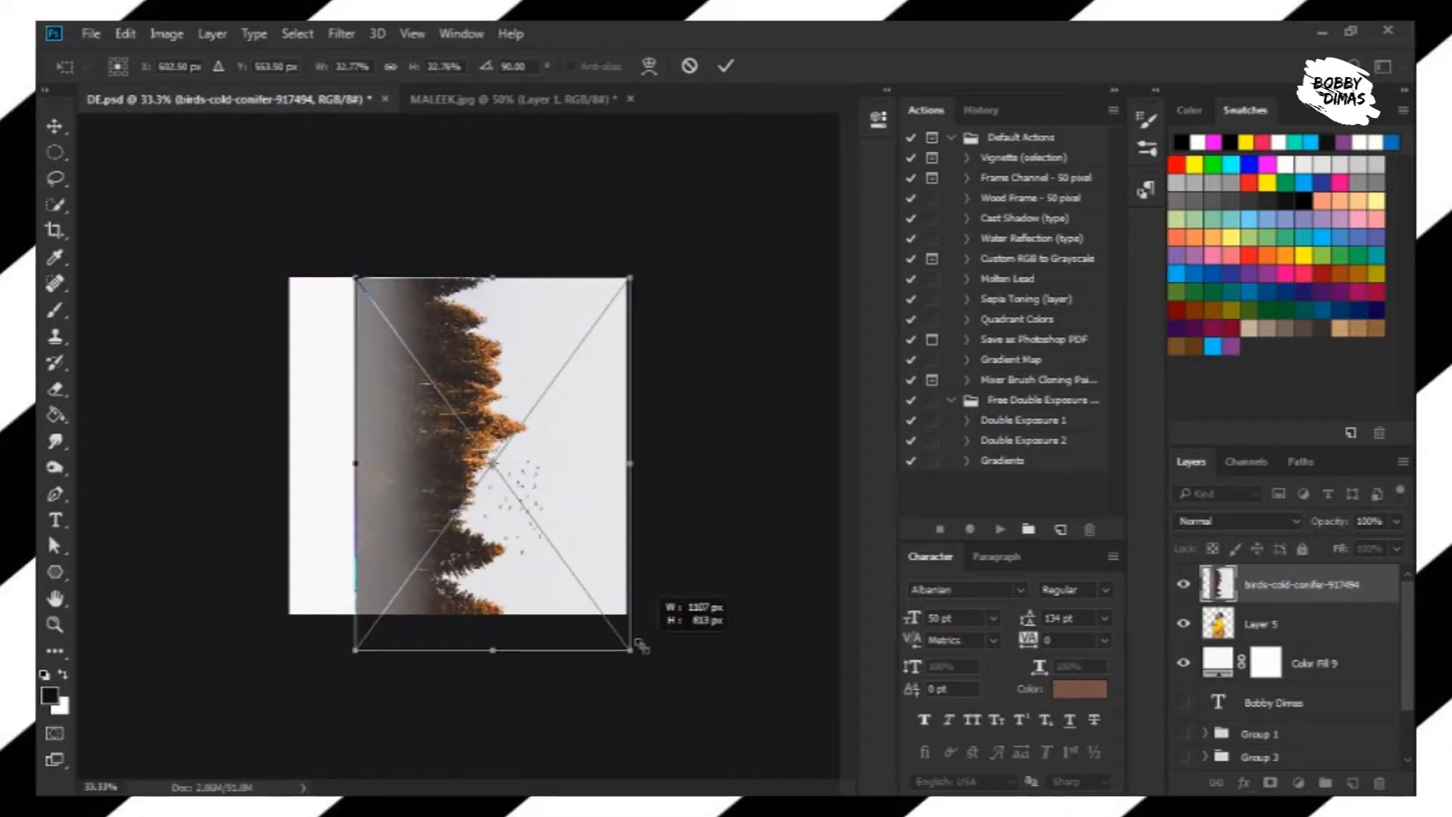
drag(574, 529, 624, 530)
key(Return)
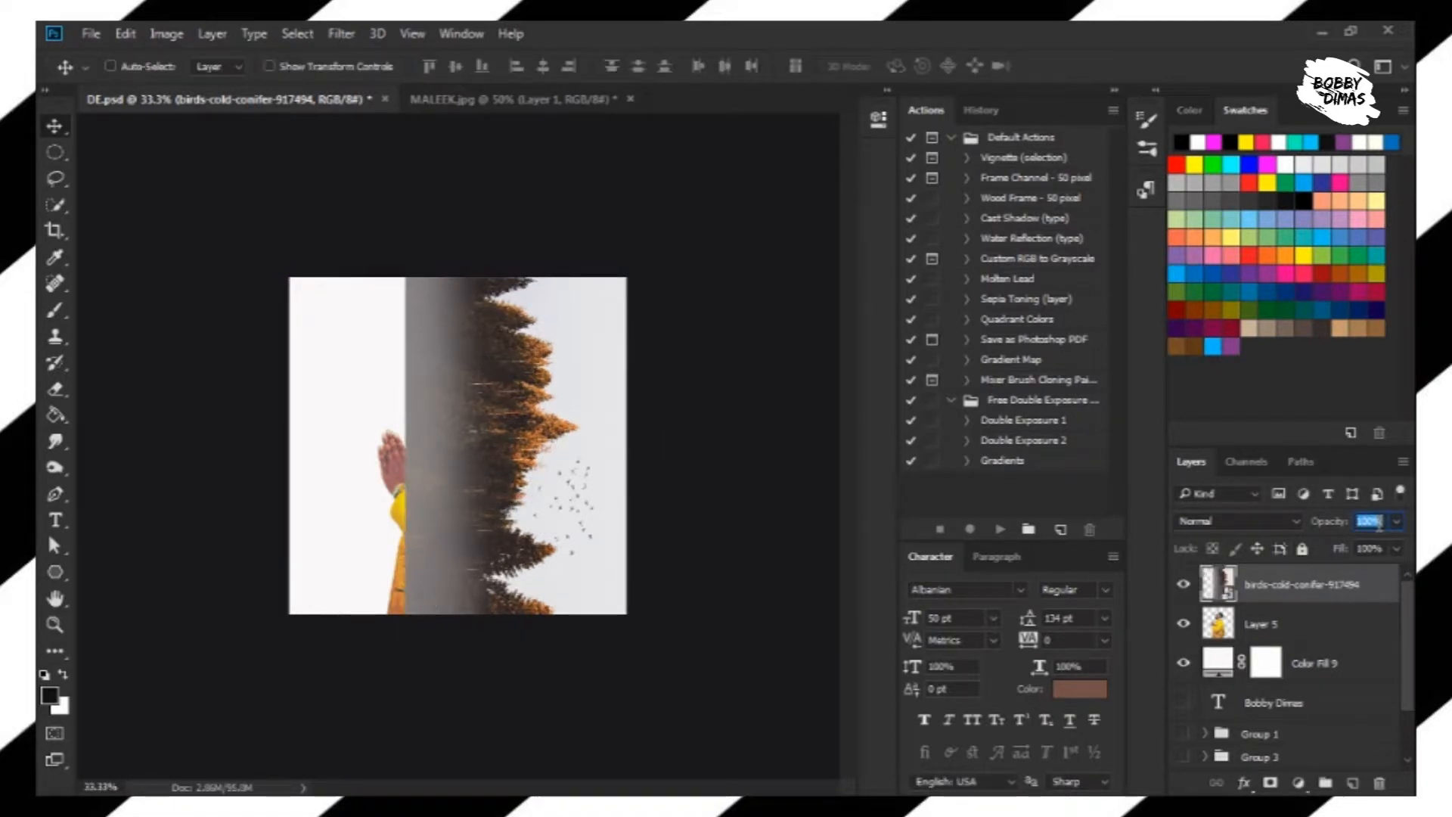
Set the forest layer's opacity to 30% and shift the trees left over the man's back
text(30)
key(Return)
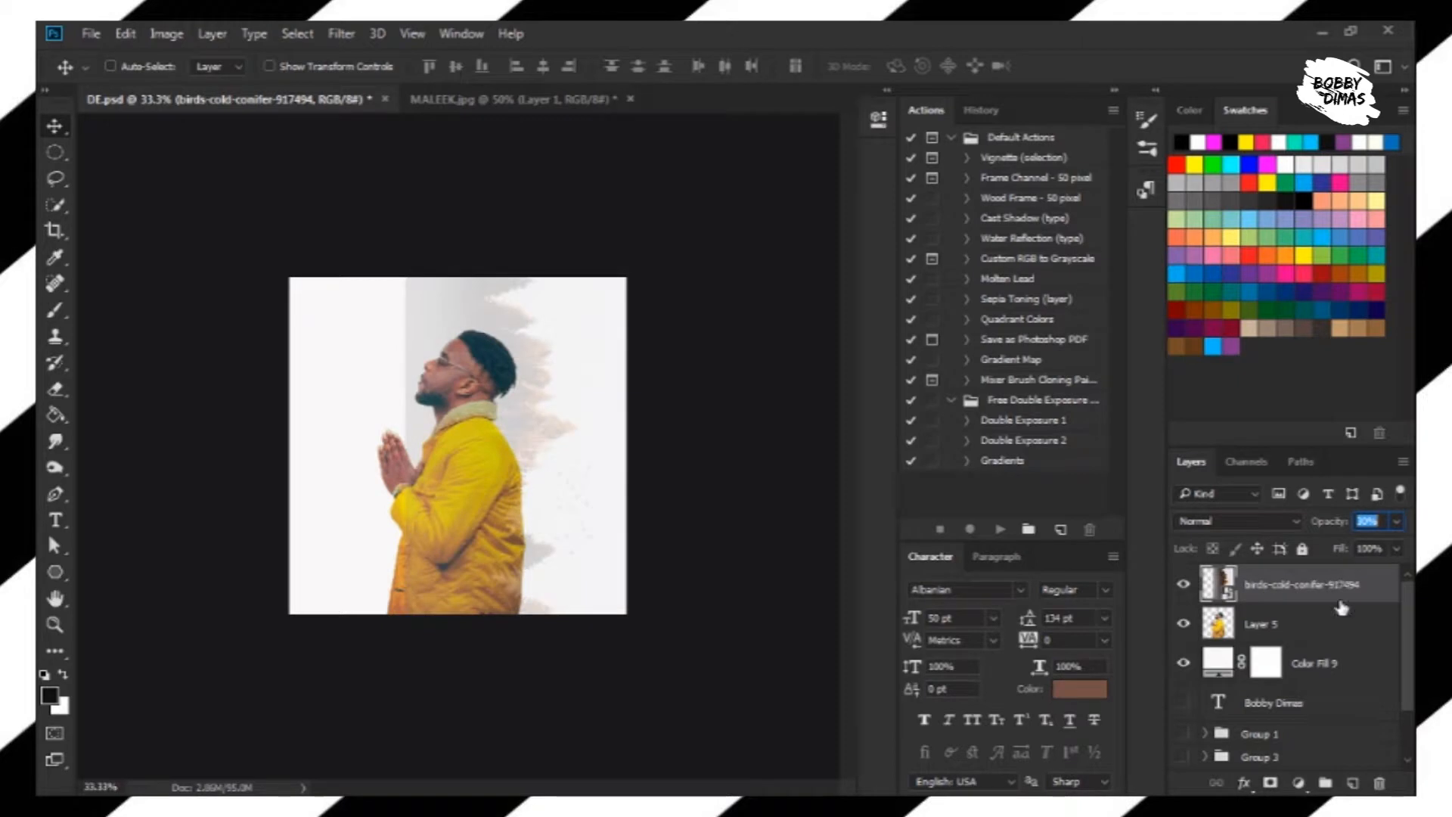
click(1336, 639)
click(1341, 594)
drag(557, 558, 517, 550)
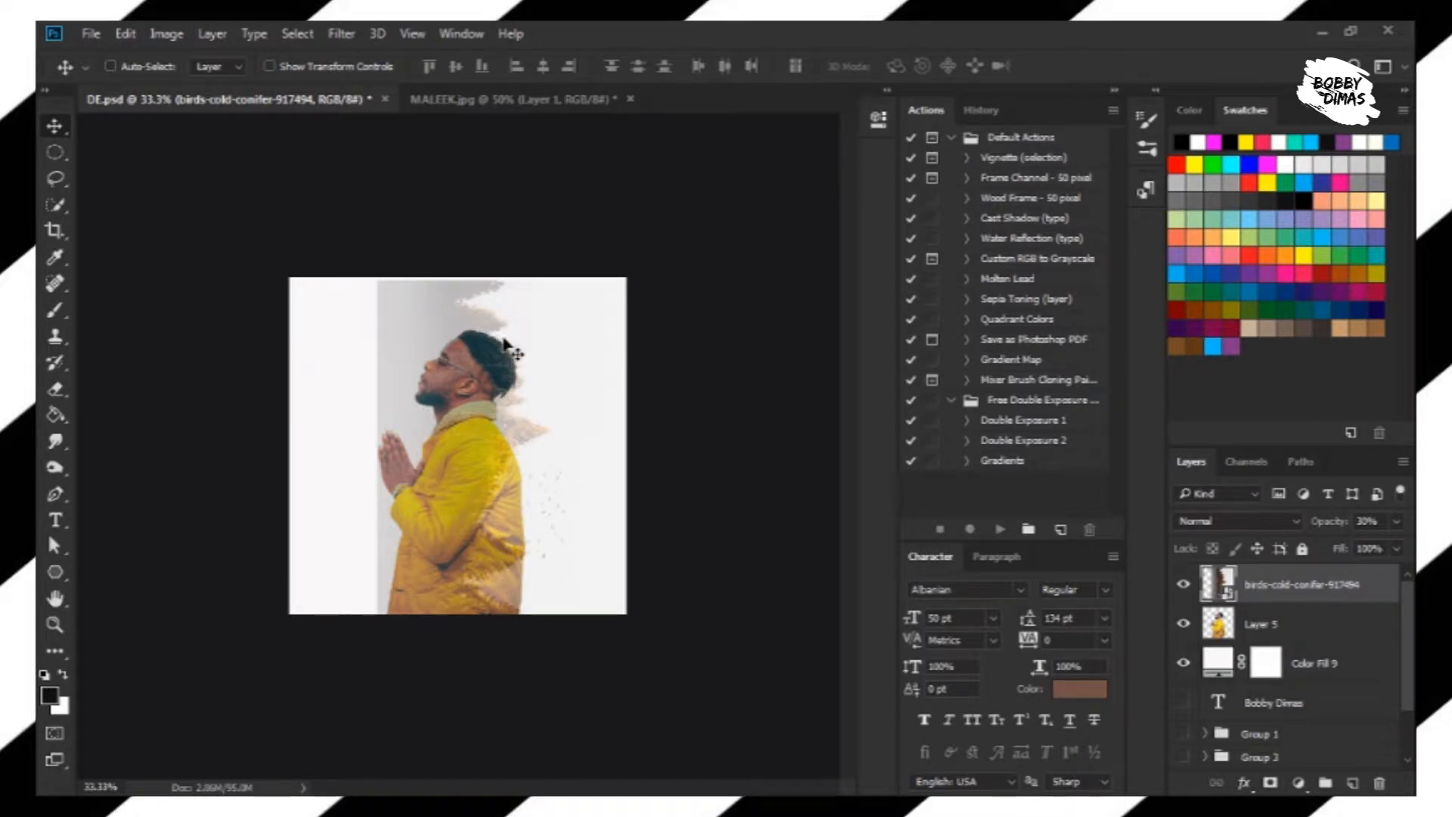
Enlarge the forest image to about 35% and reposition it so the trees line up with the man's head and back
ctrl+click(513, 409)
ctrl+click(513, 409)
ctrl+click(512, 410)
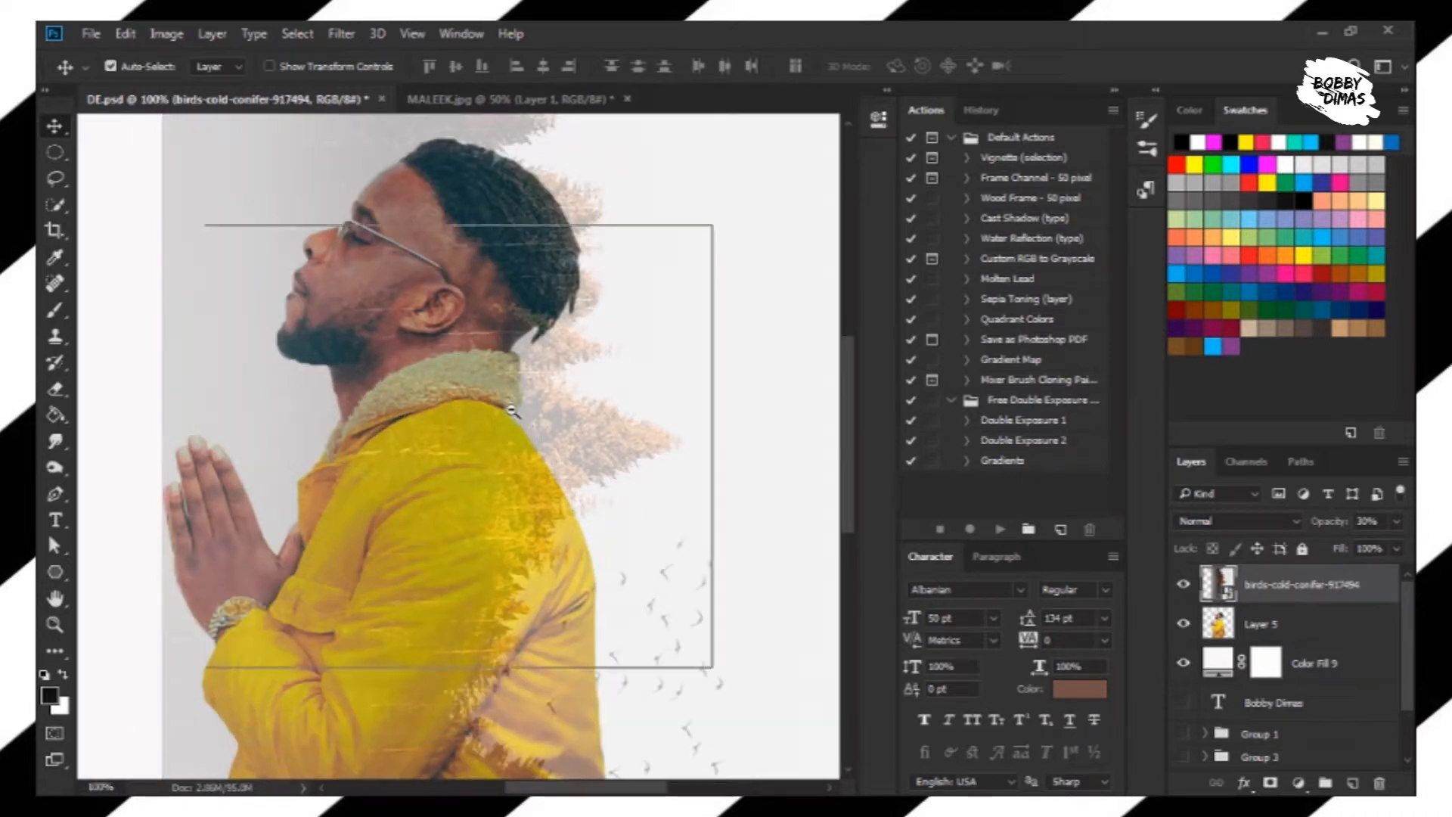
ctrl+alt+click(512, 408)
key(ctrl+t)
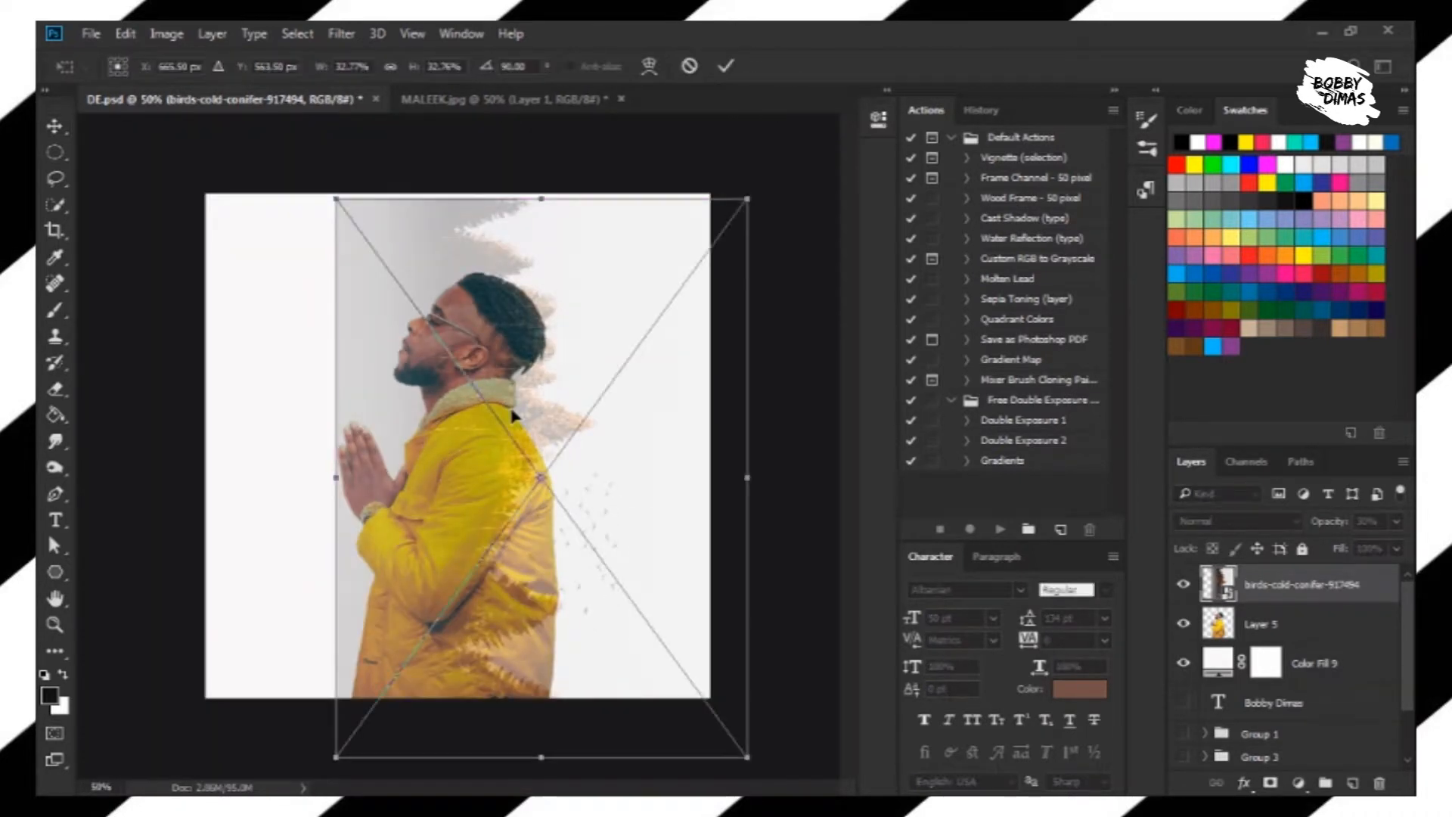
drag(342, 206, 310, 166)
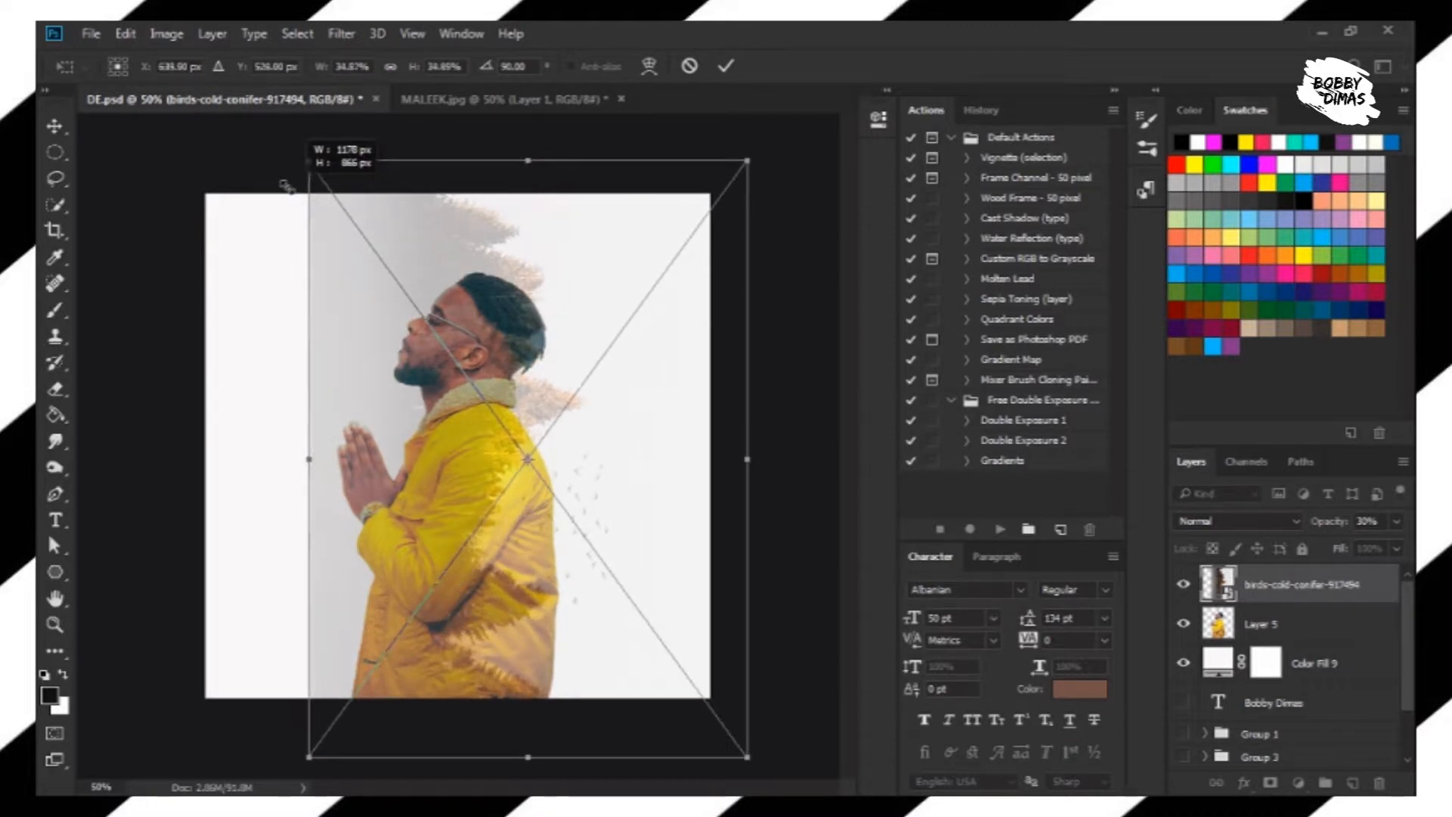
drag(455, 324, 560, 395)
key(Return)
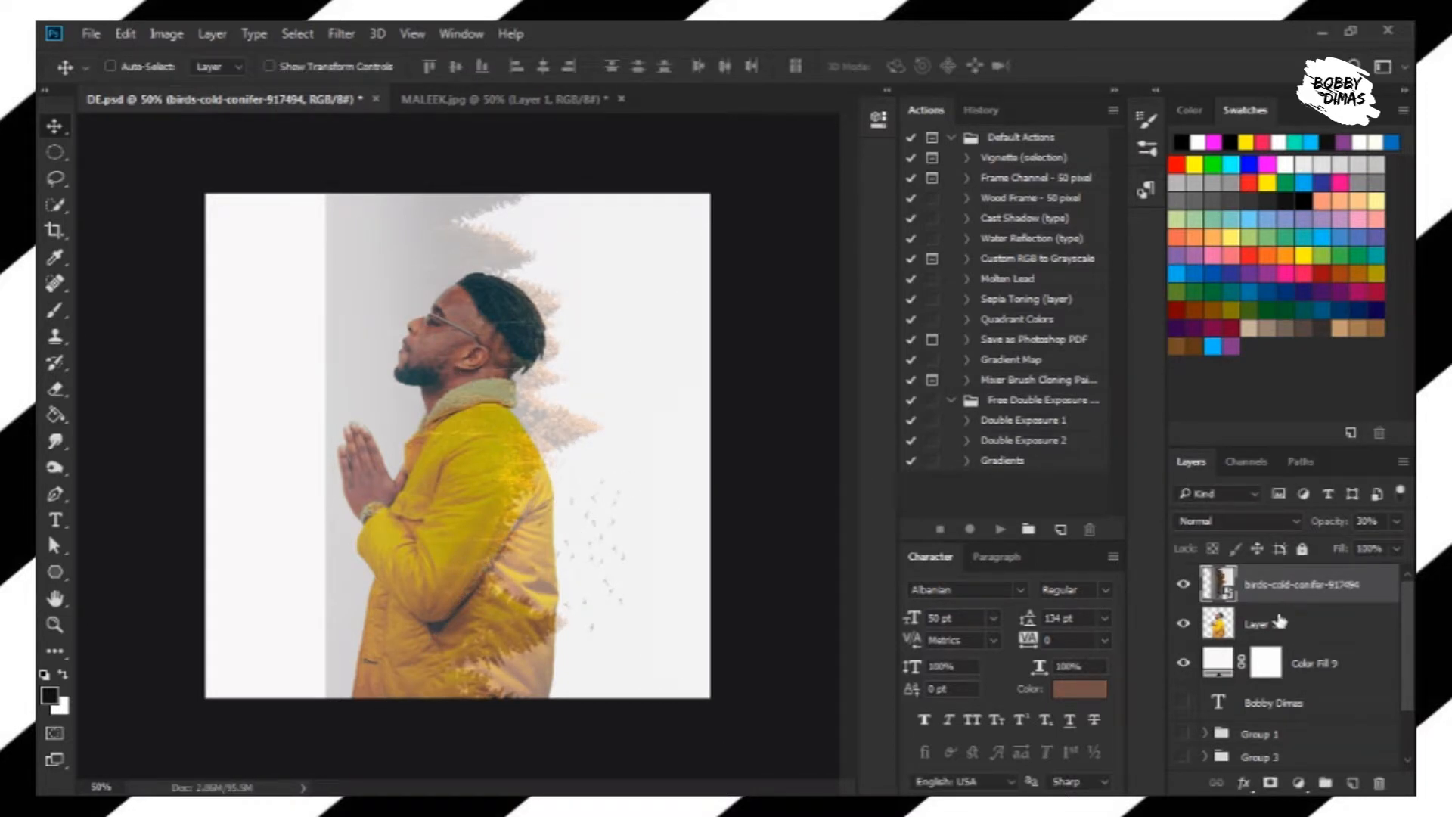
click(1275, 633)
click(1202, 708)
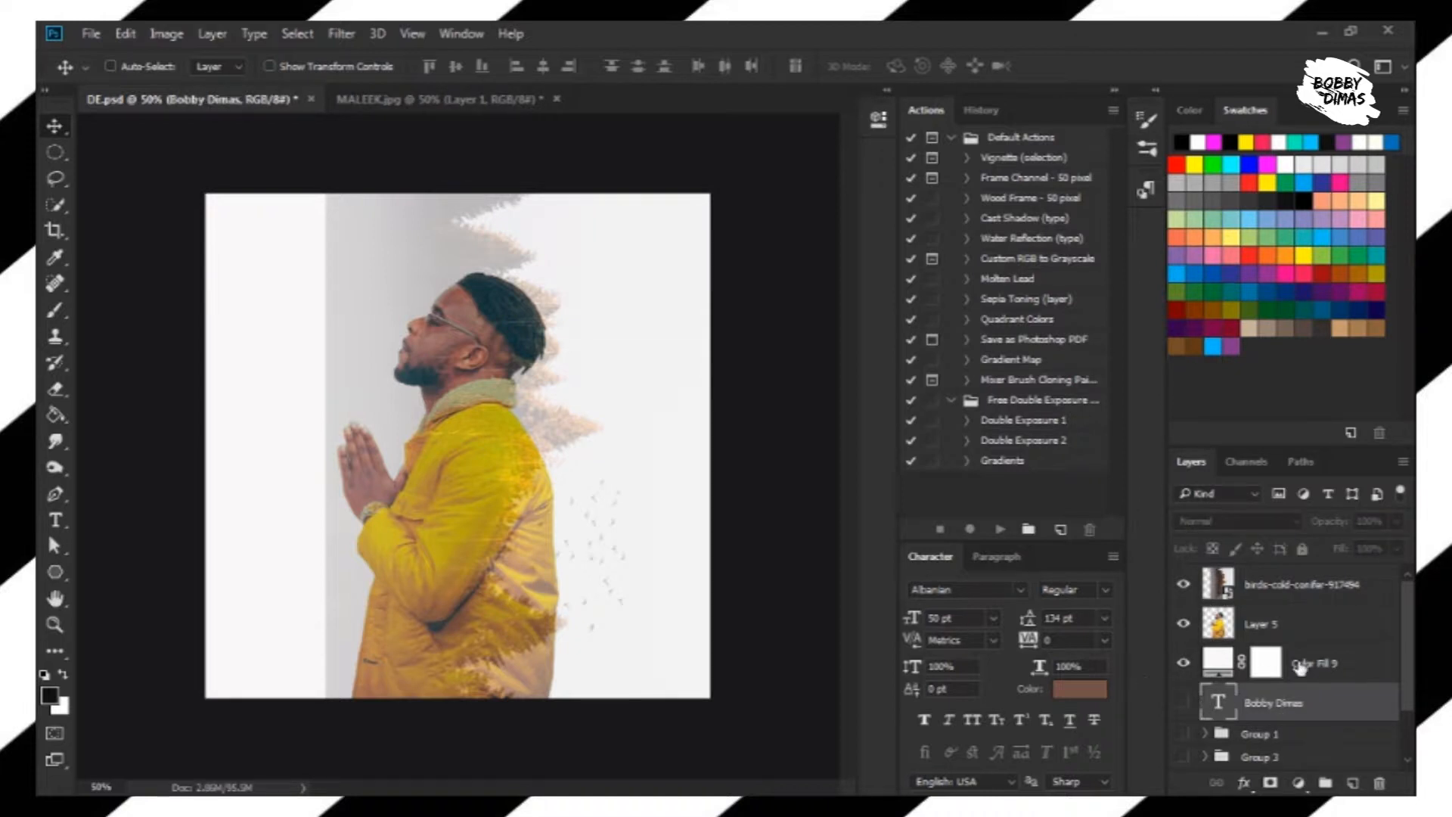
click(1246, 633)
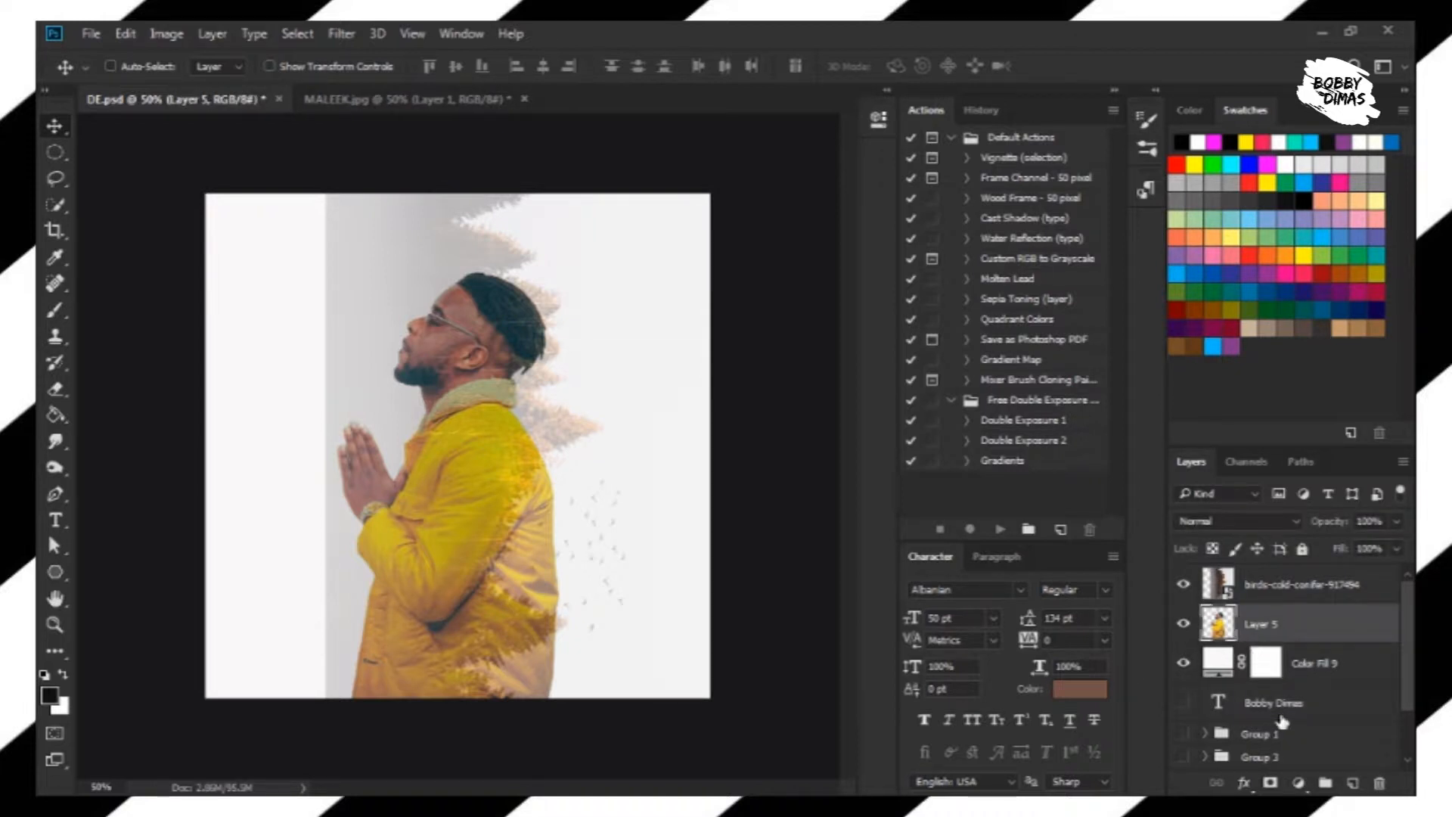
click(1272, 735)
scroll(1299, 716, down, 2)
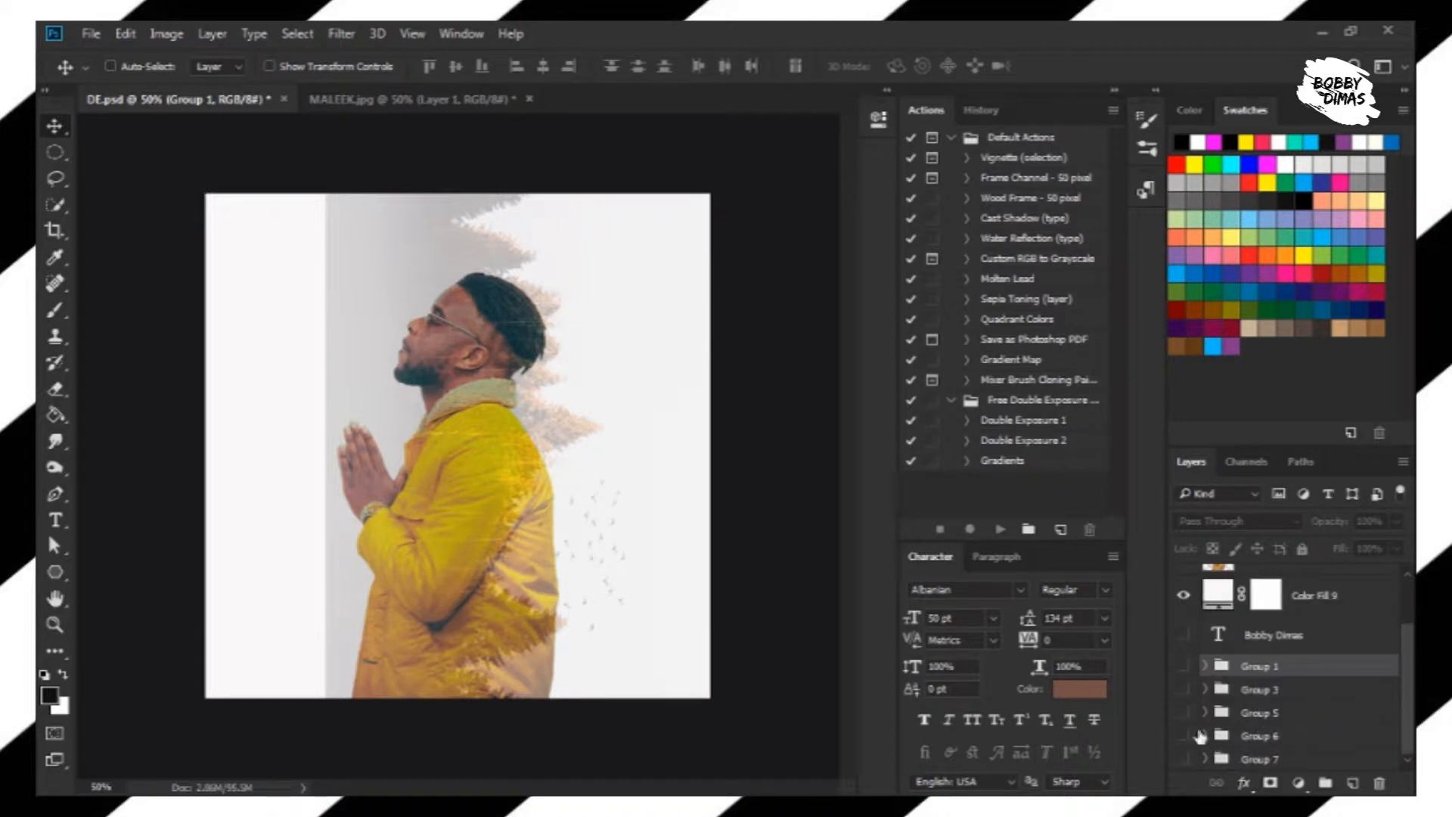
Load the outline of the man's Layer 5 as a selection and use it to mask the birds-cold-conifer-917494 layer
ctrl+click(1310, 646)
ctrl+click(1309, 650)
ctrl+click(1238, 671)
scroll(1213, 629, up, 2)
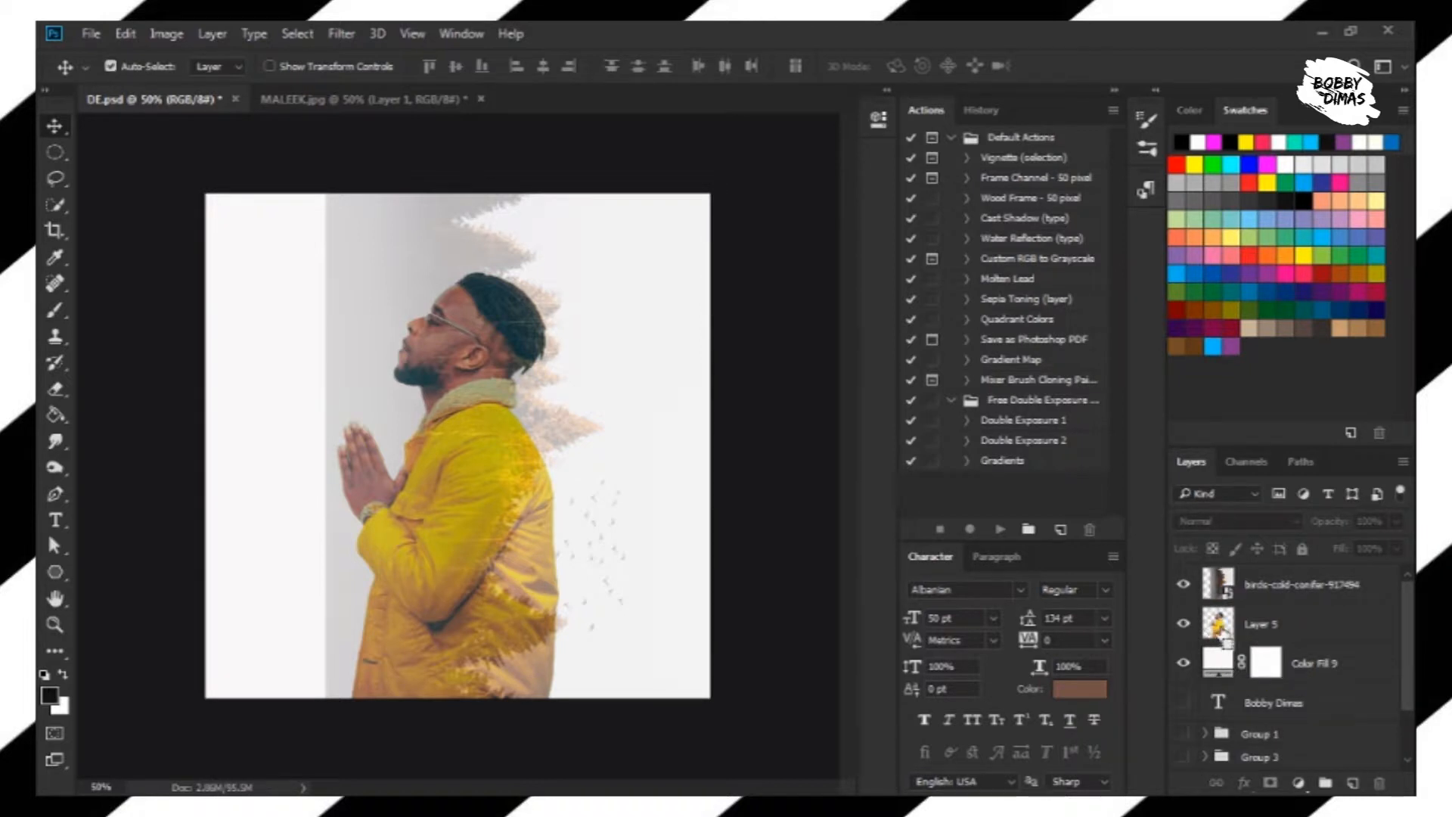
ctrl+click(1219, 624)
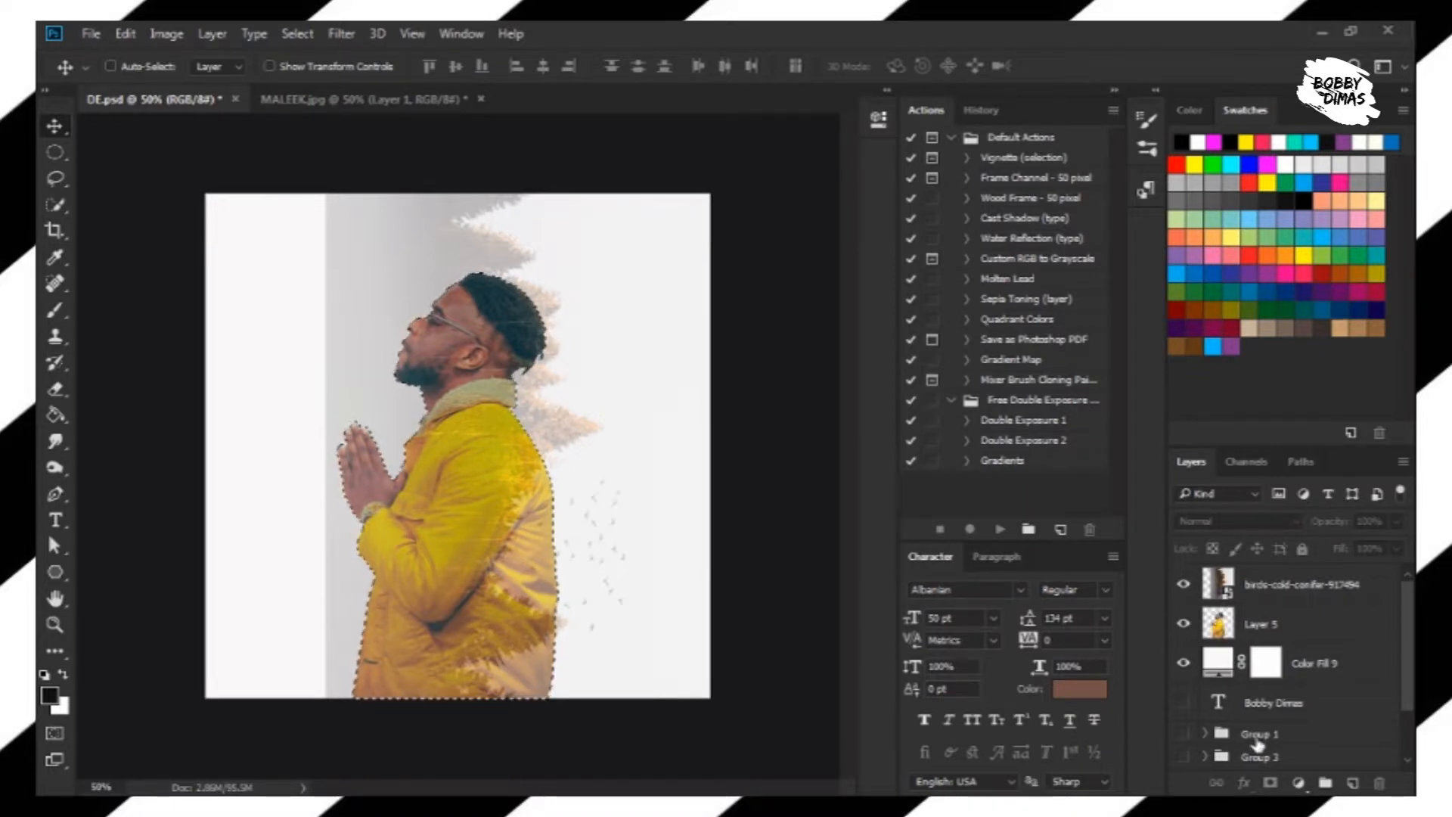
click(1278, 600)
click(1271, 783)
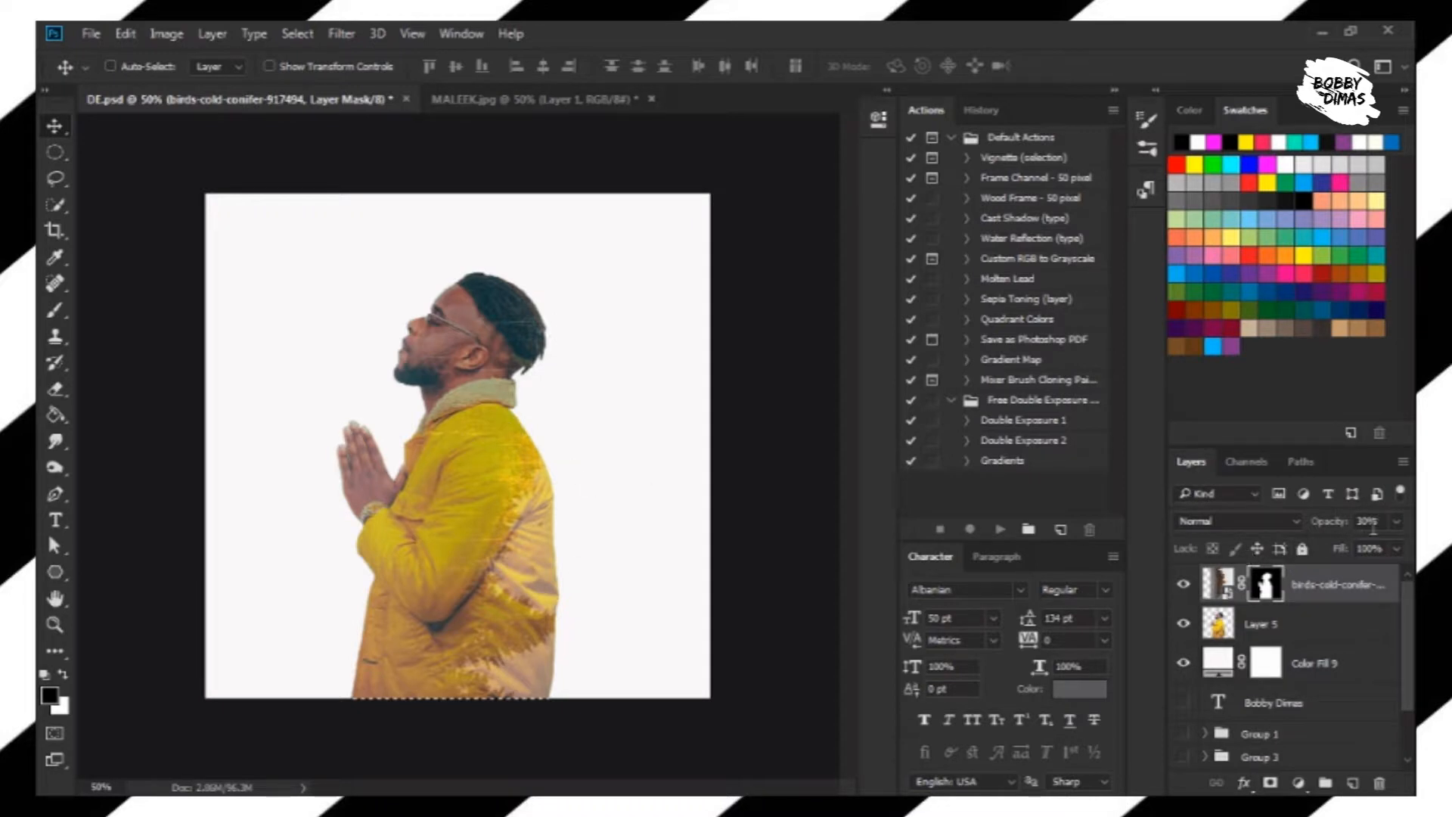
Set the masked forest layer's opacity to 100%
click(1399, 522)
drag(1397, 550, 1401, 546)
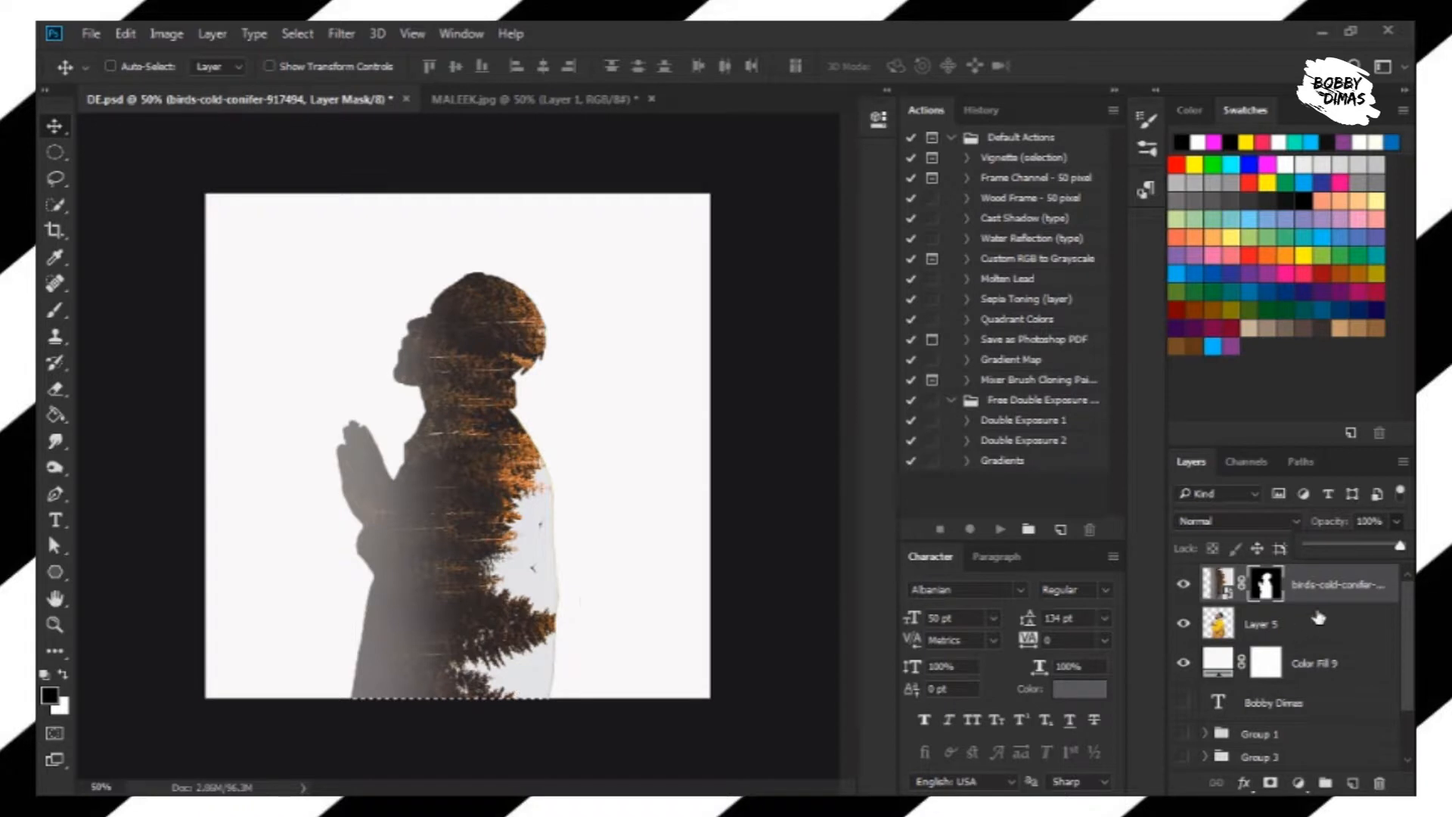
click(471, 584)
key(ctrl+plus)
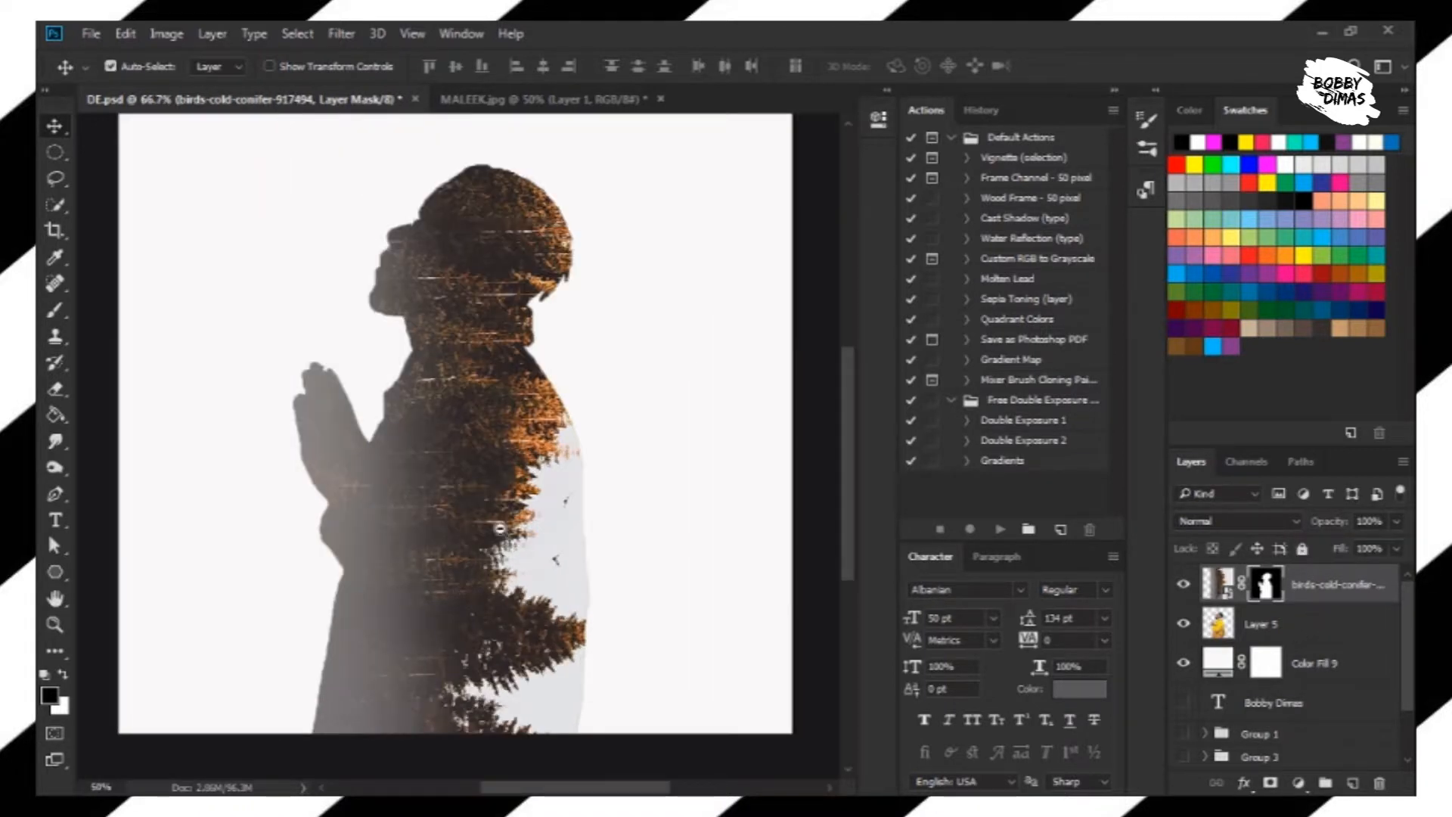
key(ctrl+minus)
scroll(457, 447, up, 1)
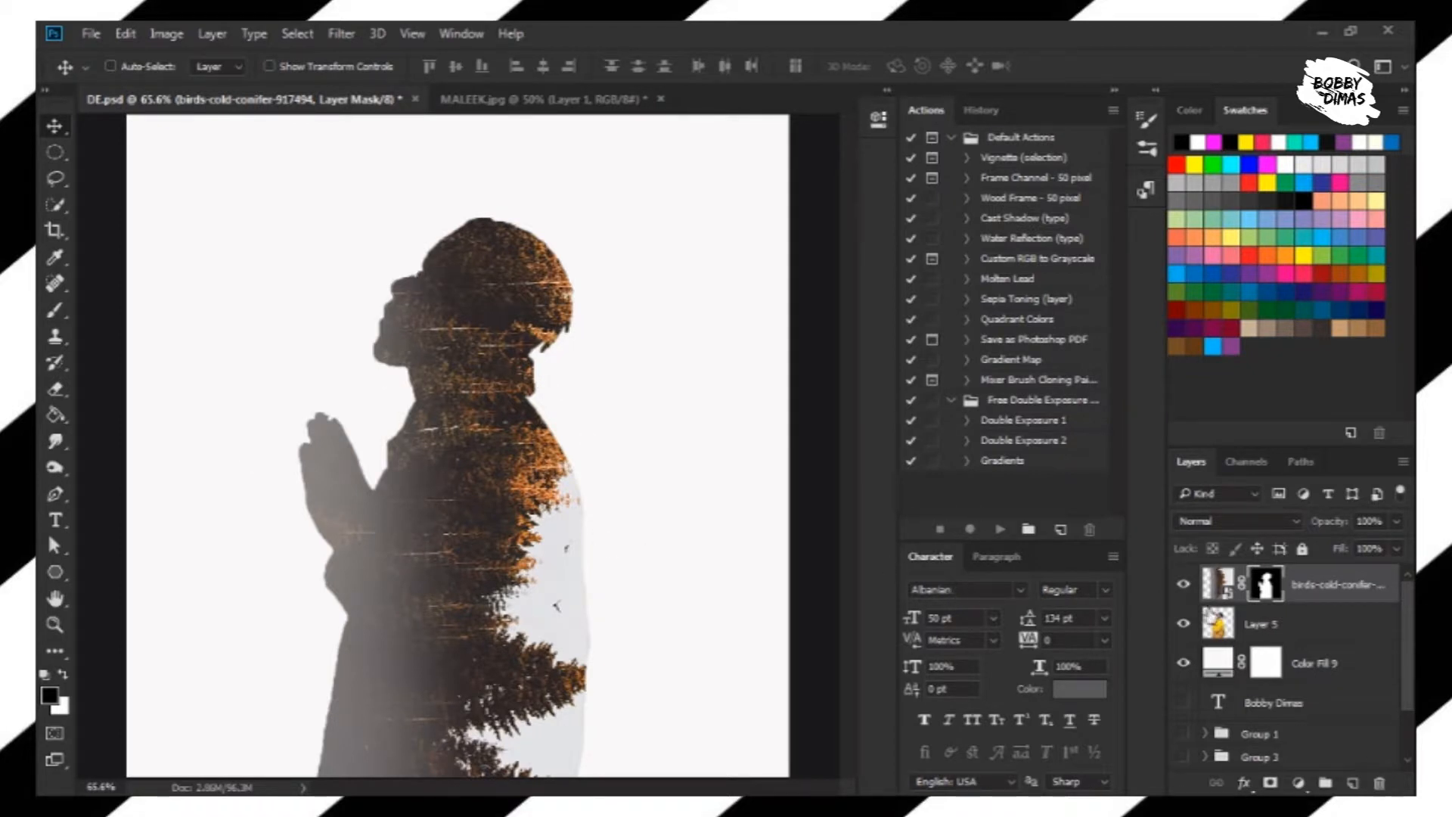
Duplicate Layer 5, place the copy above the forest layer and set its blend mode to Lighten
click(1218, 585)
click(1261, 592)
click(1299, 627)
key(ctrl+j)
drag(1300, 627, 1294, 569)
click(1183, 522)
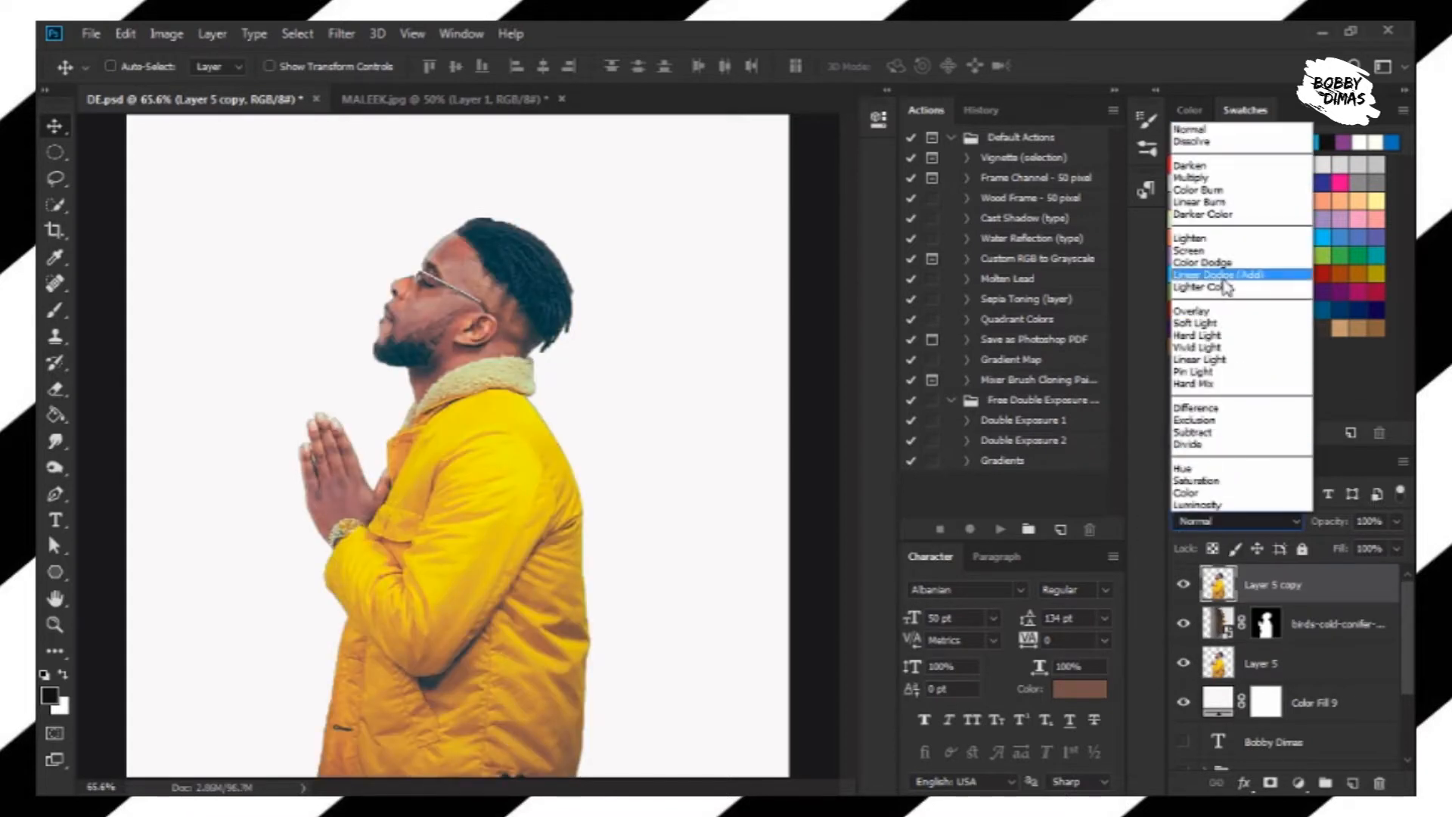
click(1195, 238)
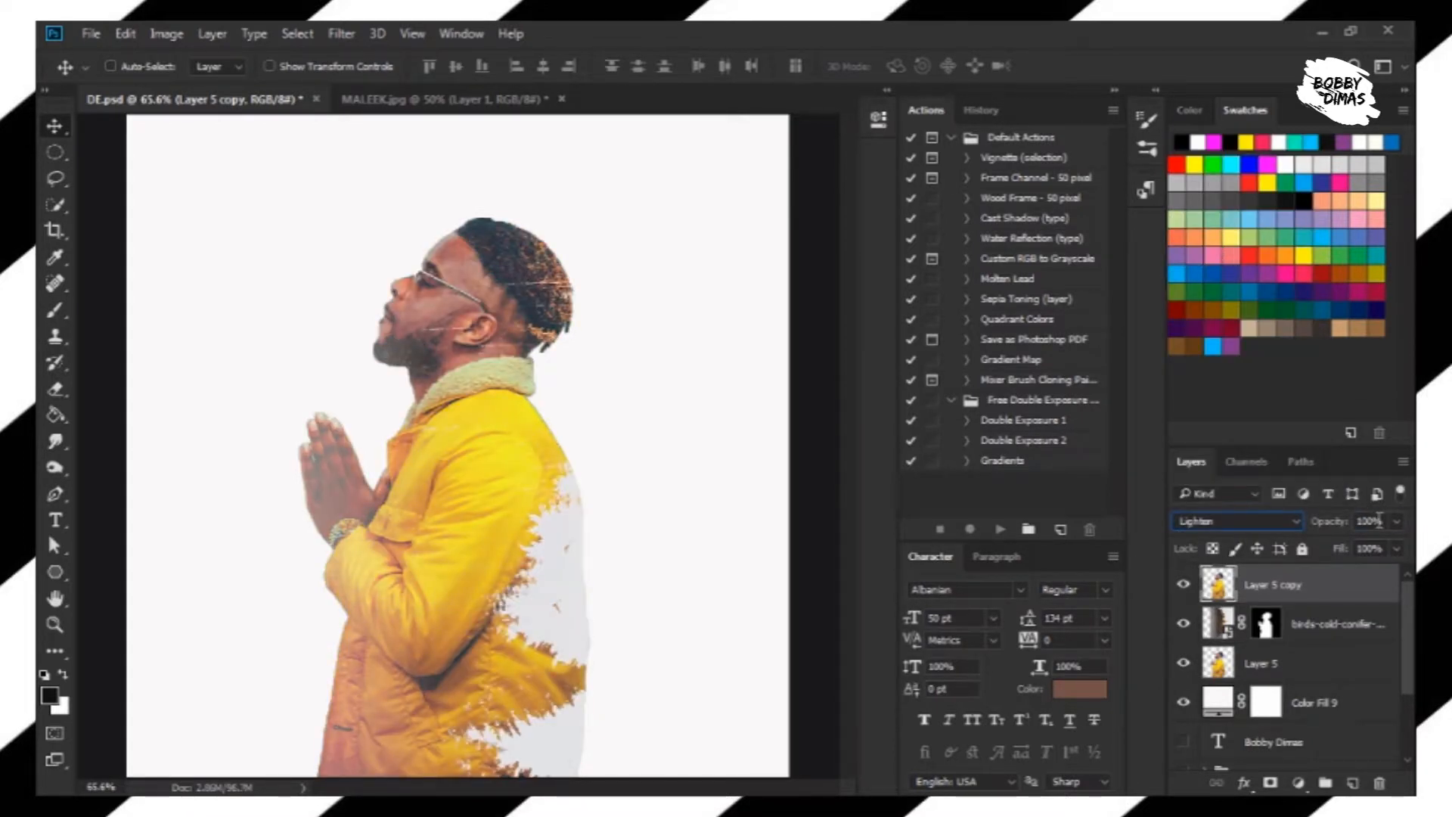
Lower the opacity of Layer 5 copy to 50%
text(/)
click(1370, 611)
click(1372, 586)
click(1383, 522)
key(shift+Down)
key(shift+Down)
key(shift+Down)
key(shift+Down)
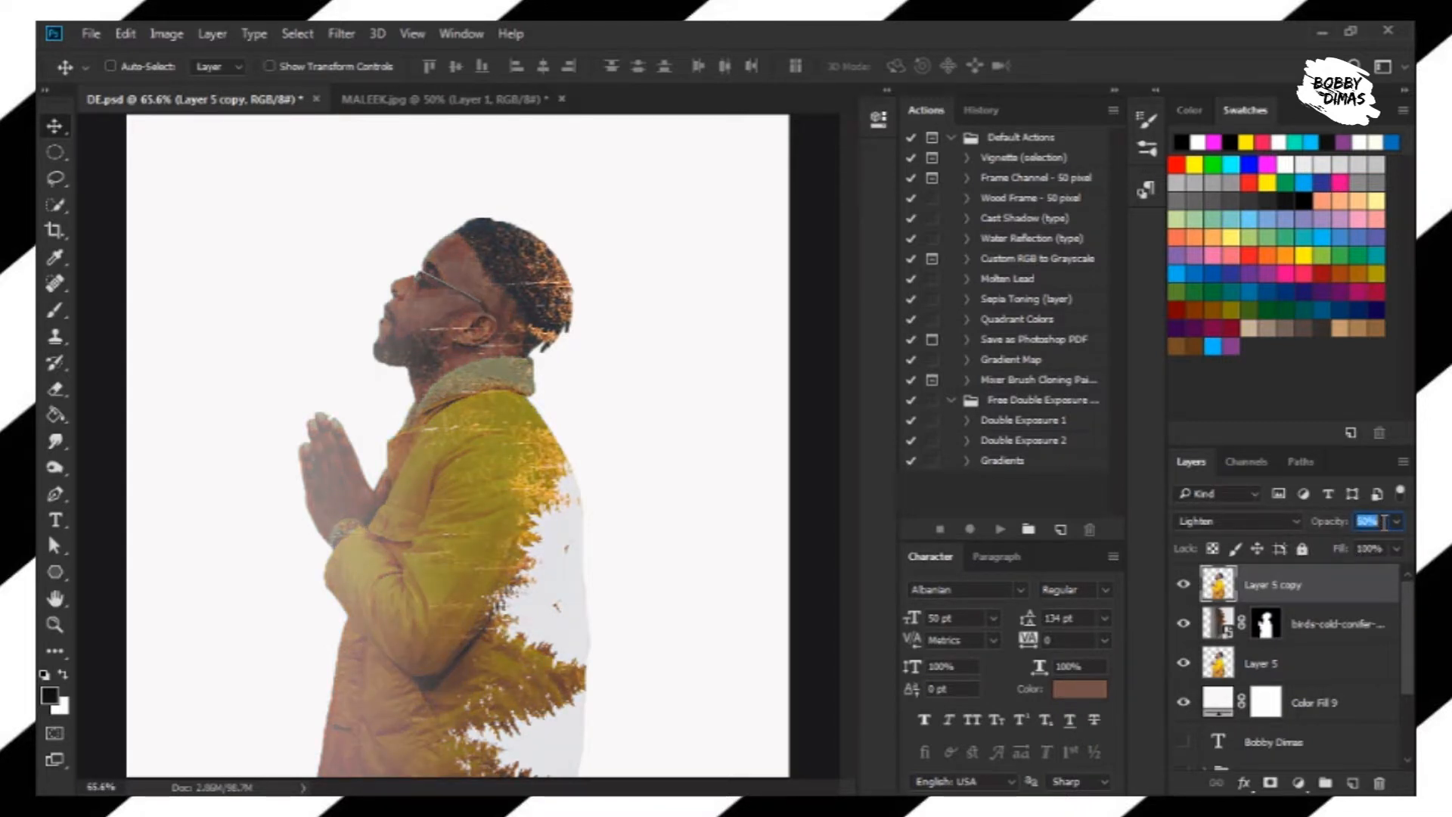
Duplicate the masked forest layer and target the duplicate's layer mask with the Brush tool
click(1334, 626)
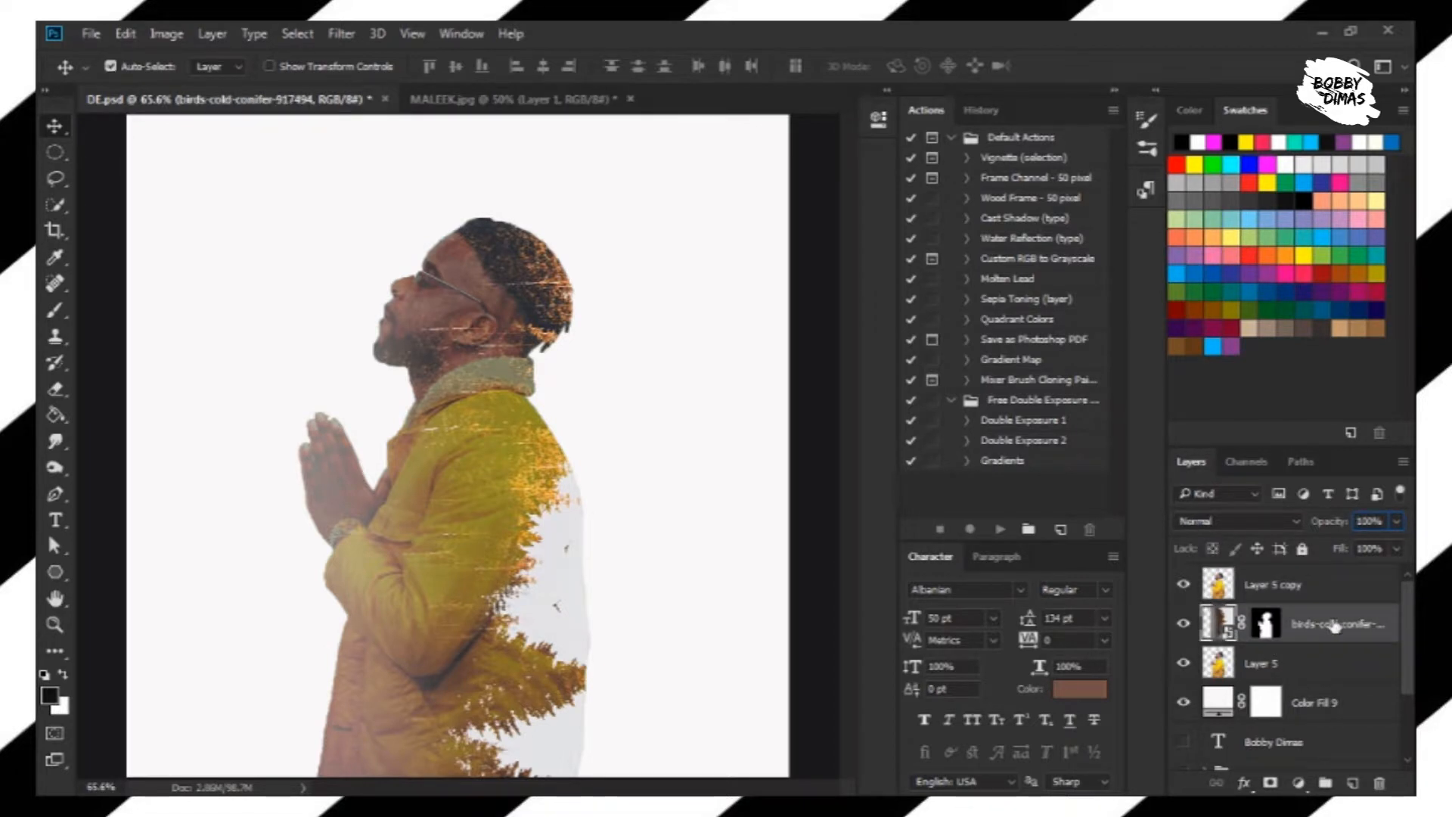
key(ctrl+j)
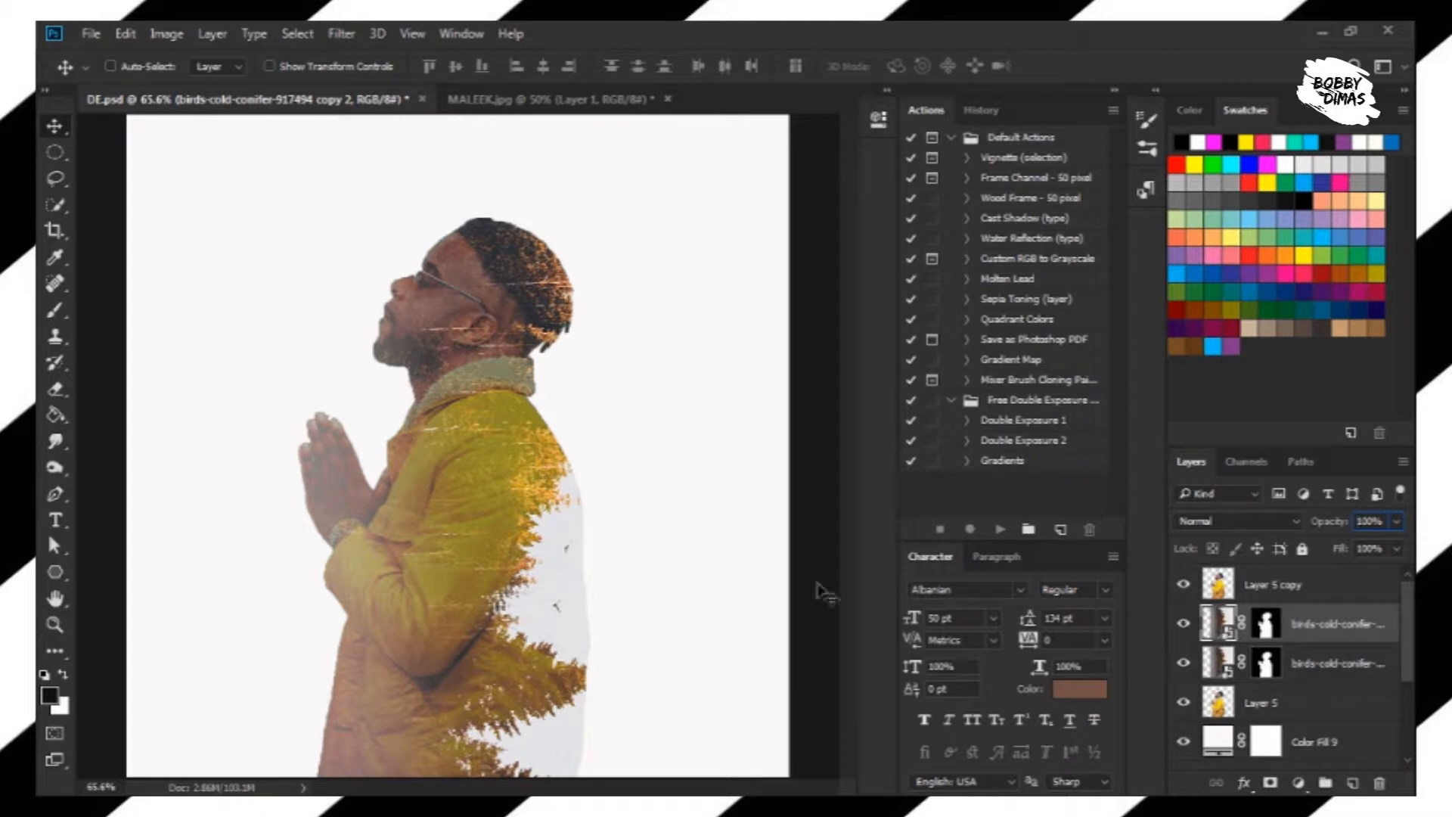
key(b)
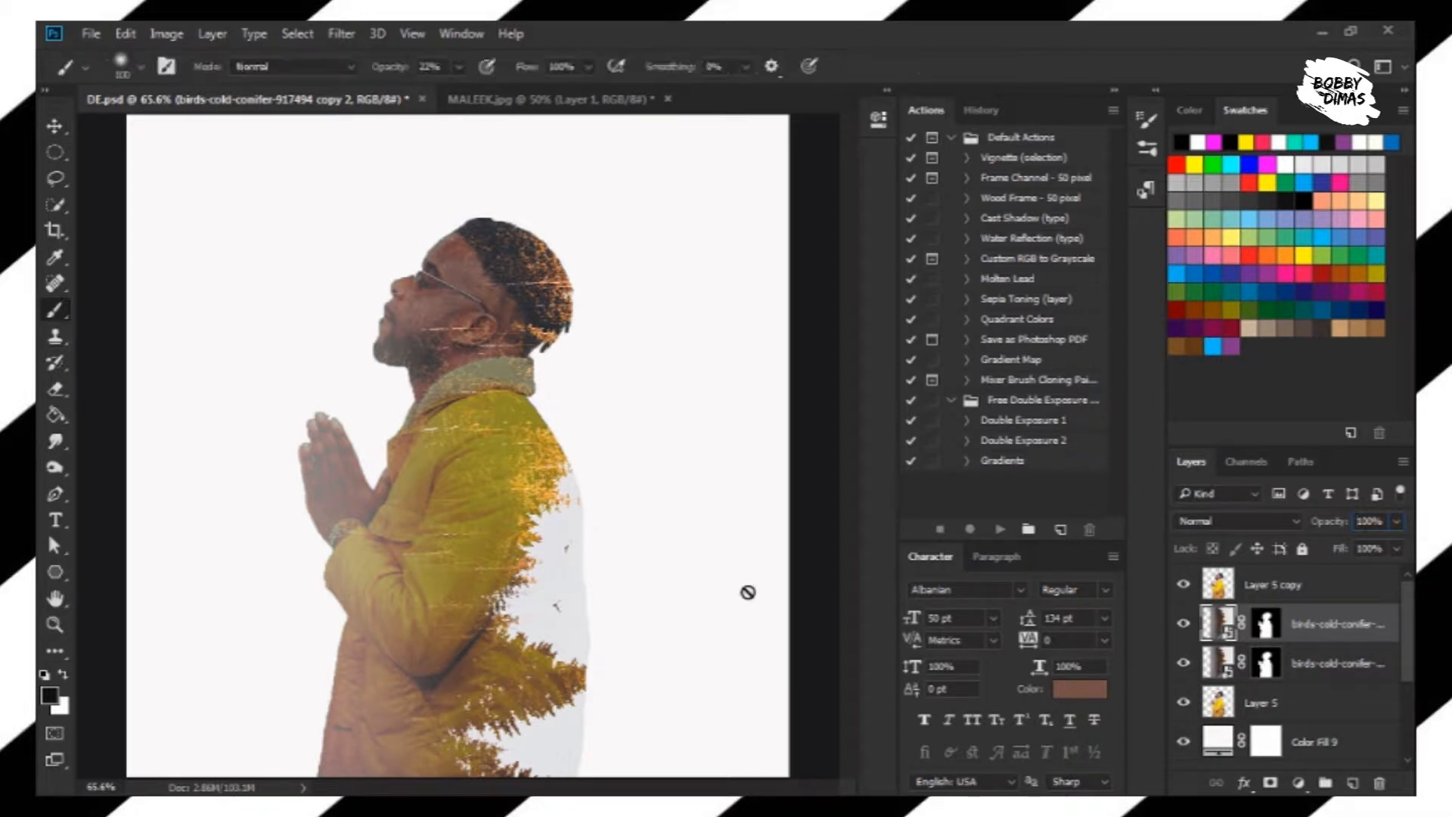
click(1278, 630)
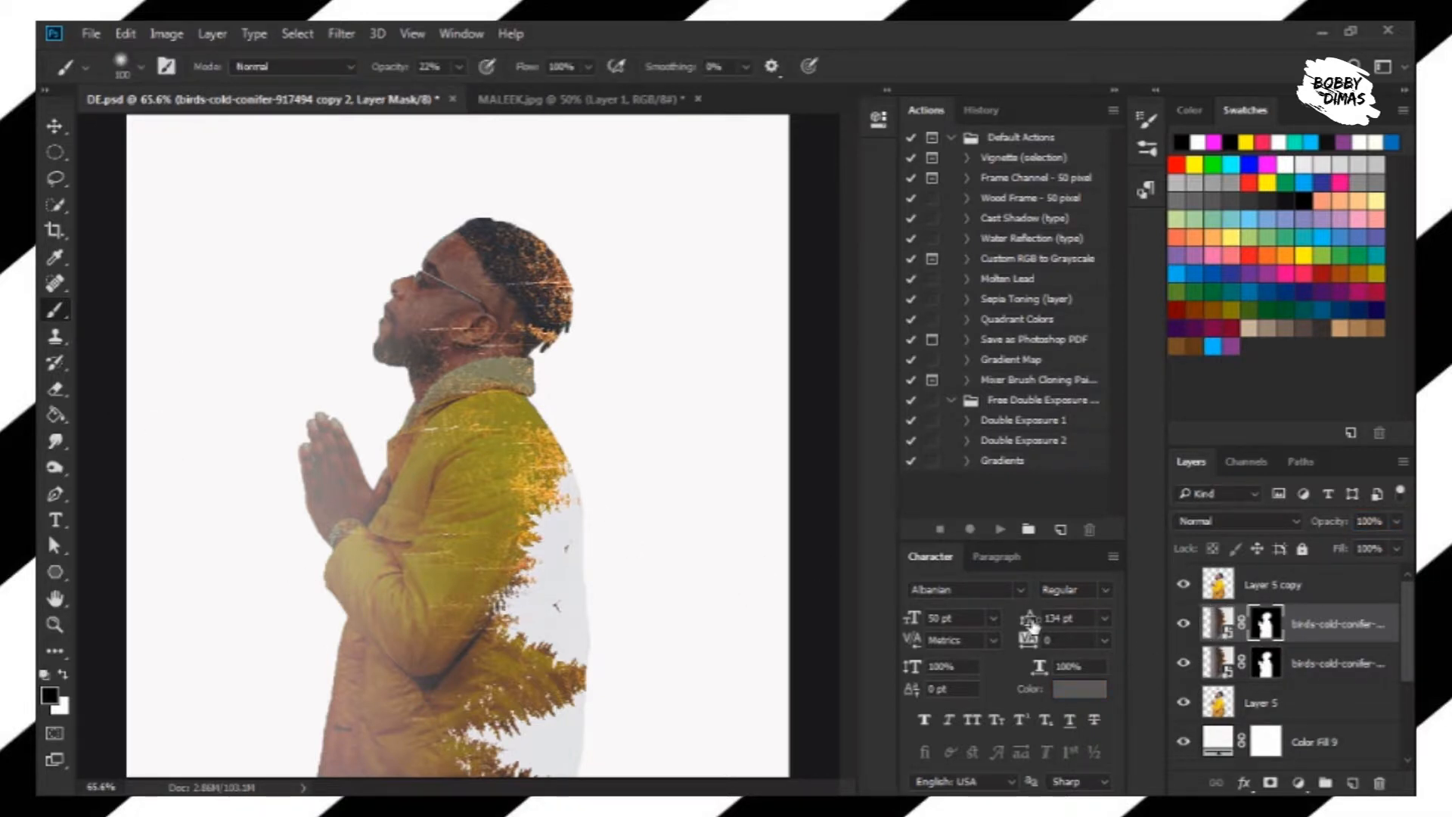
Change the Color Fill 9 background to the light grey e3e3e5 sampled from the forest image's sky
double_click(1207, 747)
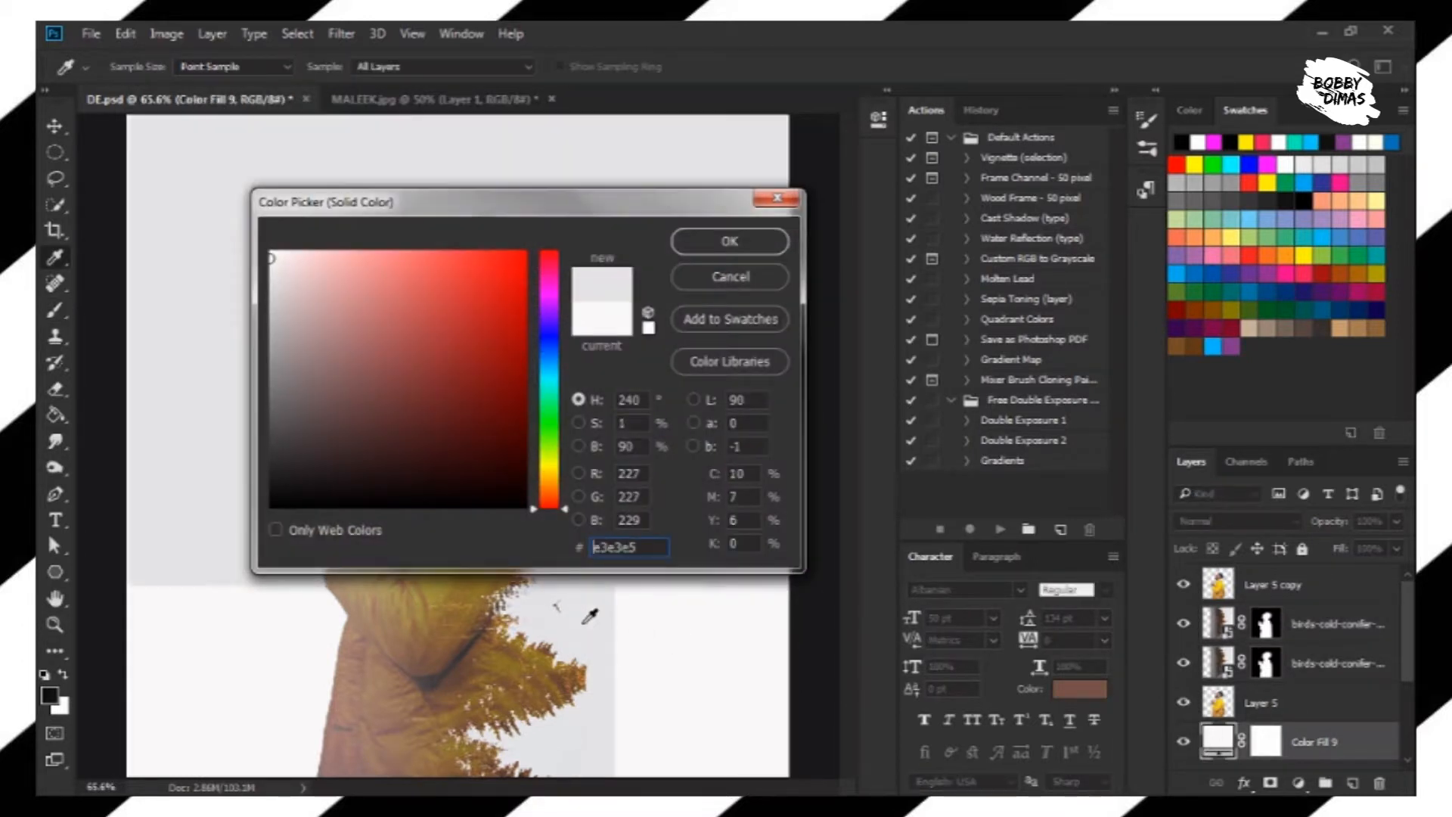
click(729, 241)
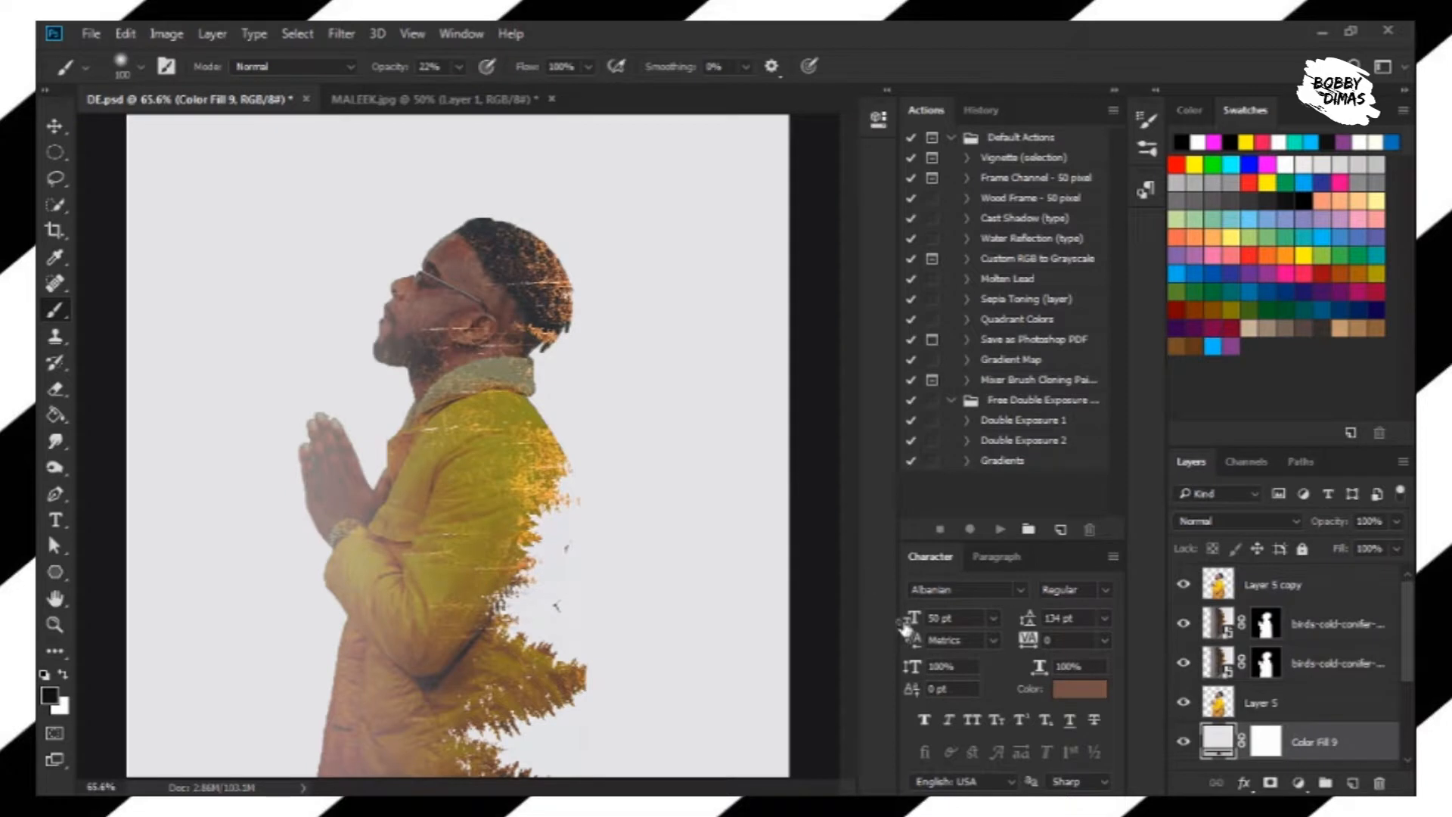
click(1218, 700)
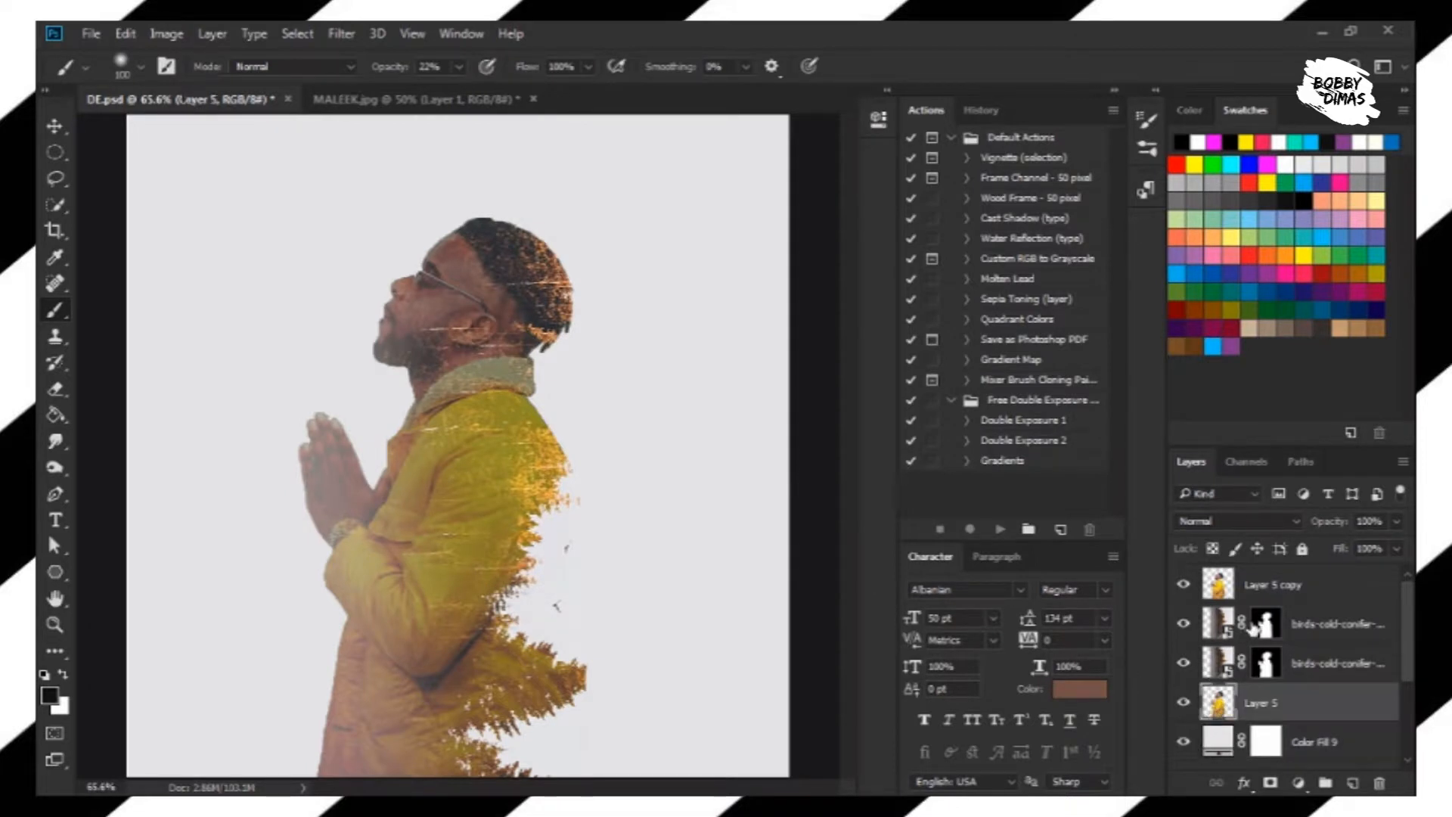
Reveal the birds and trees behind the man's back and head on the duplicate forest layer's mask, using the Eraser at 90% opacity
click(1255, 624)
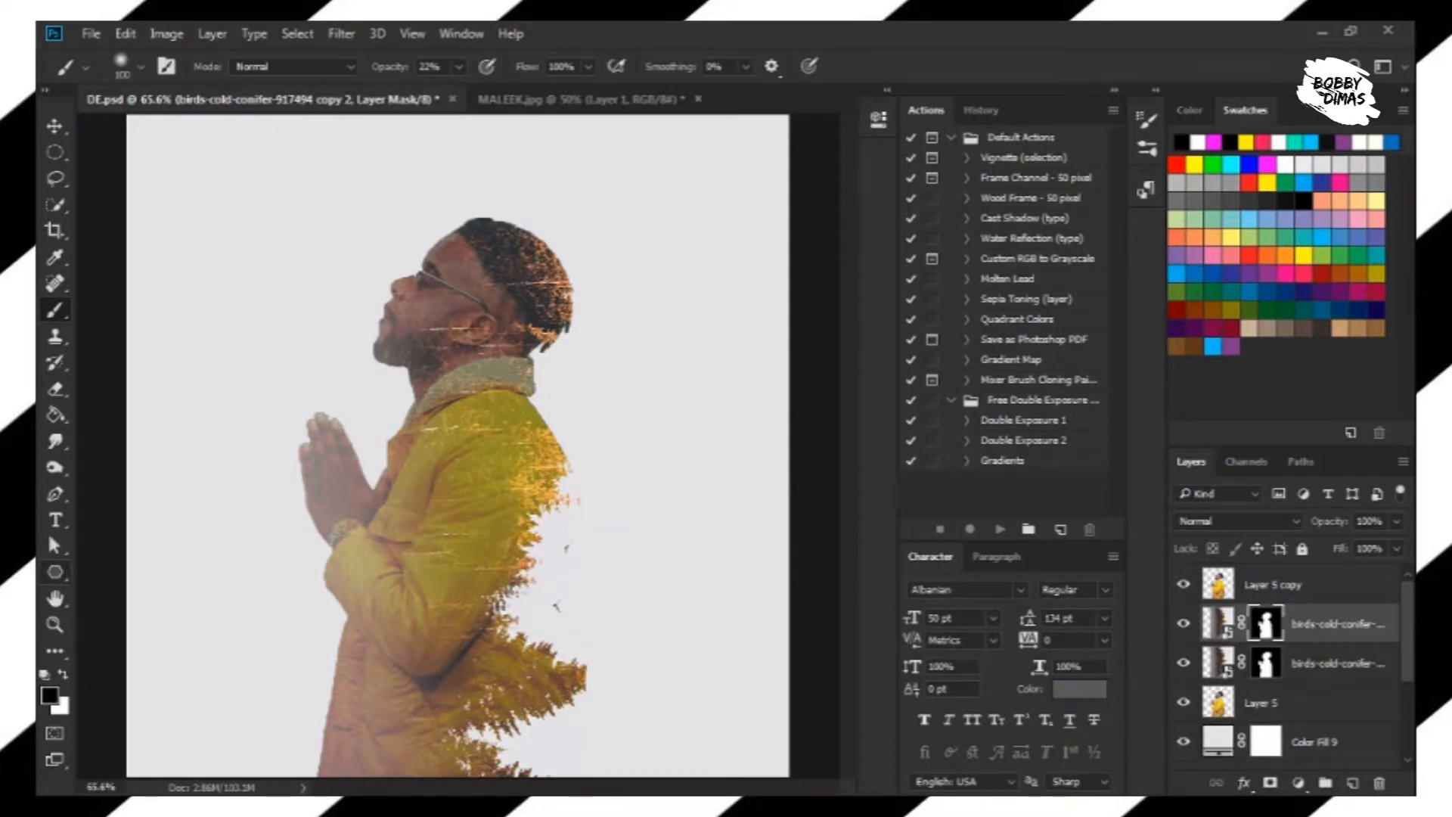
click(57, 388)
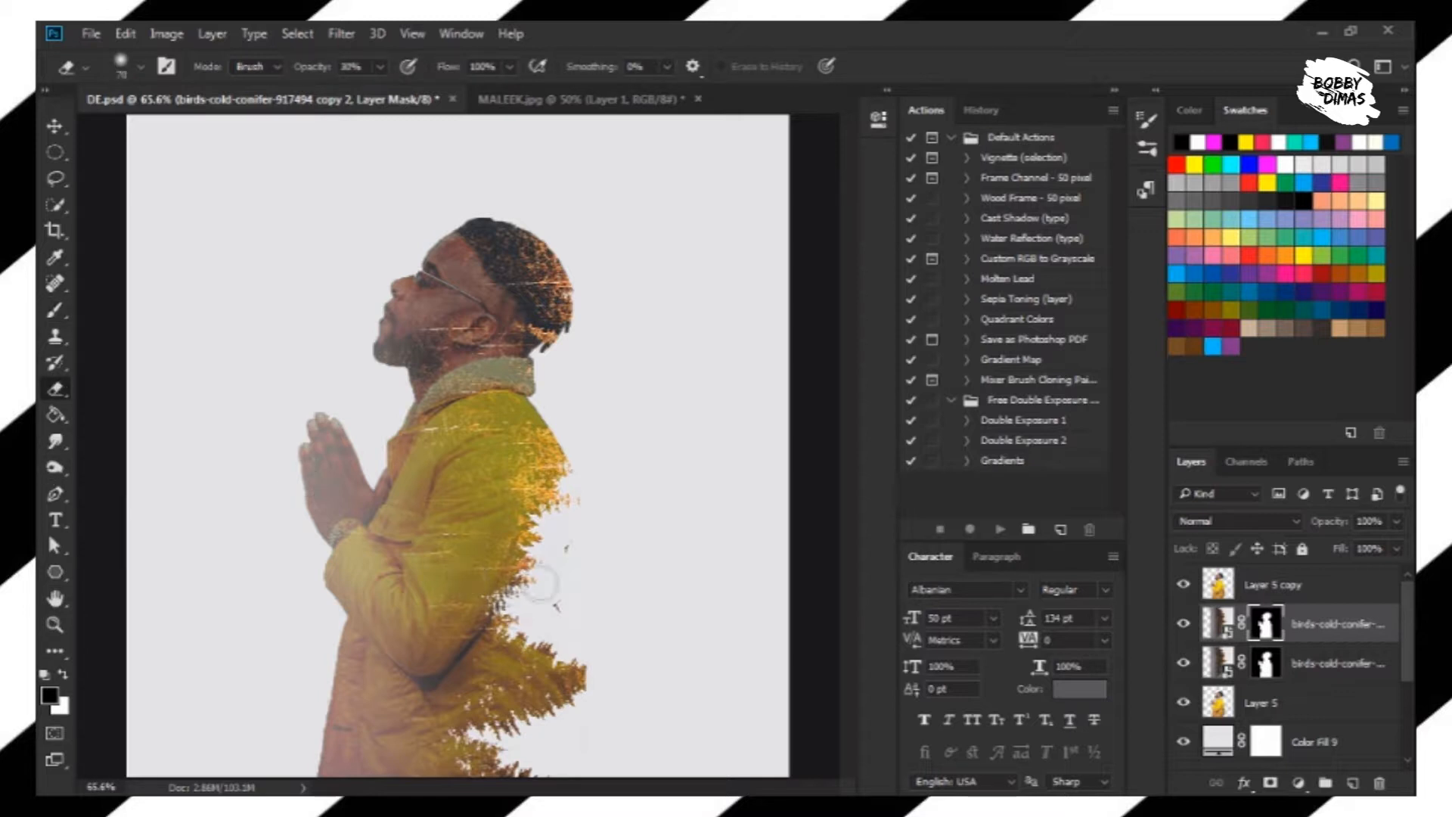
click(600, 593)
click(591, 652)
mouse_move(591, 652)
mouse_down()
mouse_move(626, 531)
mouse_move(673, 657)
mouse_move(653, 527)
mouse_move(701, 513)
mouse_move(673, 463)
mouse_move(623, 495)
mouse_move(685, 535)
mouse_move(659, 590)
mouse_move(658, 730)
mouse_move(584, 749)
mouse_up()
click(352, 66)
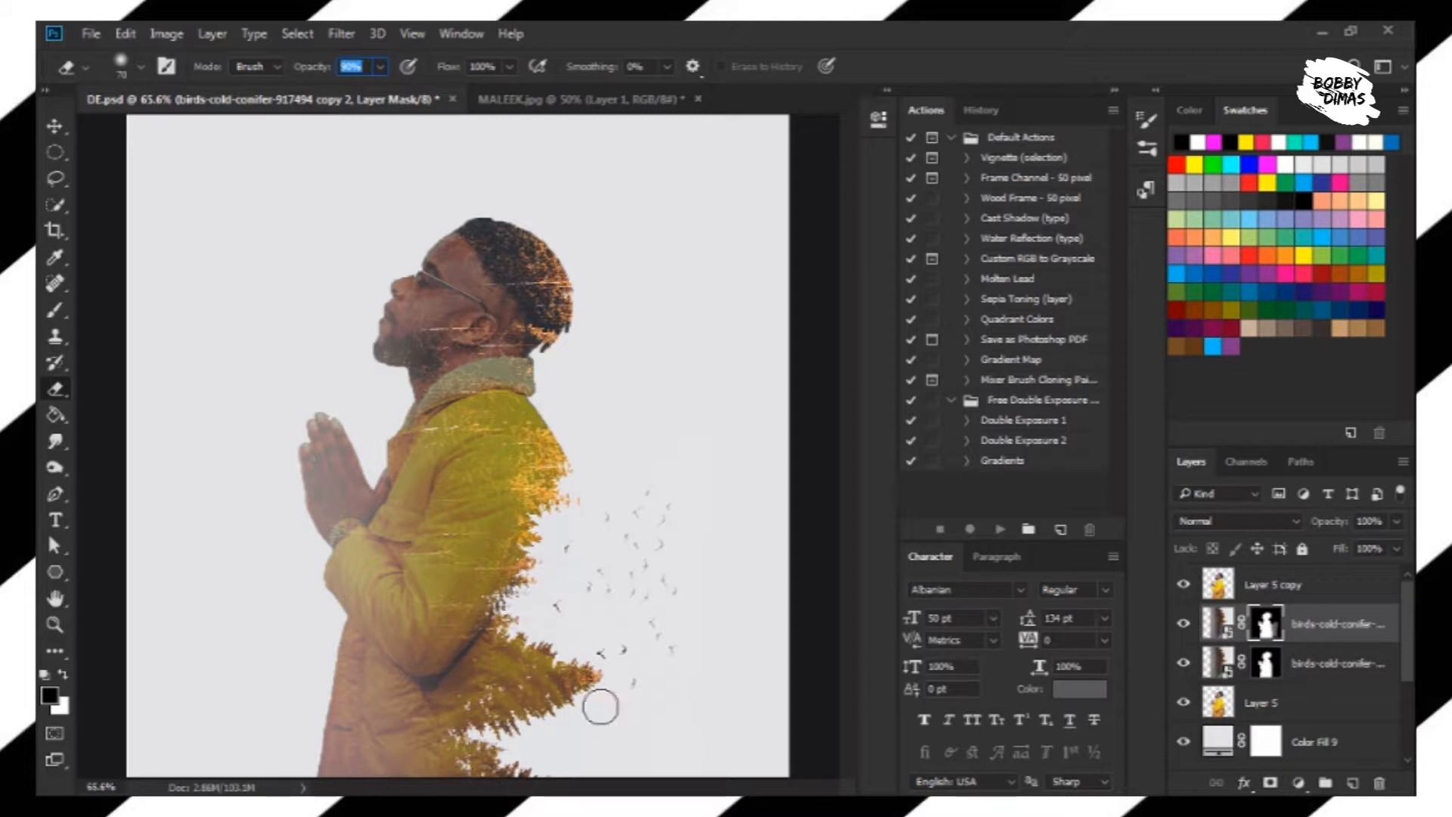
mouse_move(553, 460)
mouse_down()
mouse_move(563, 489)
mouse_move(642, 420)
mouse_up()
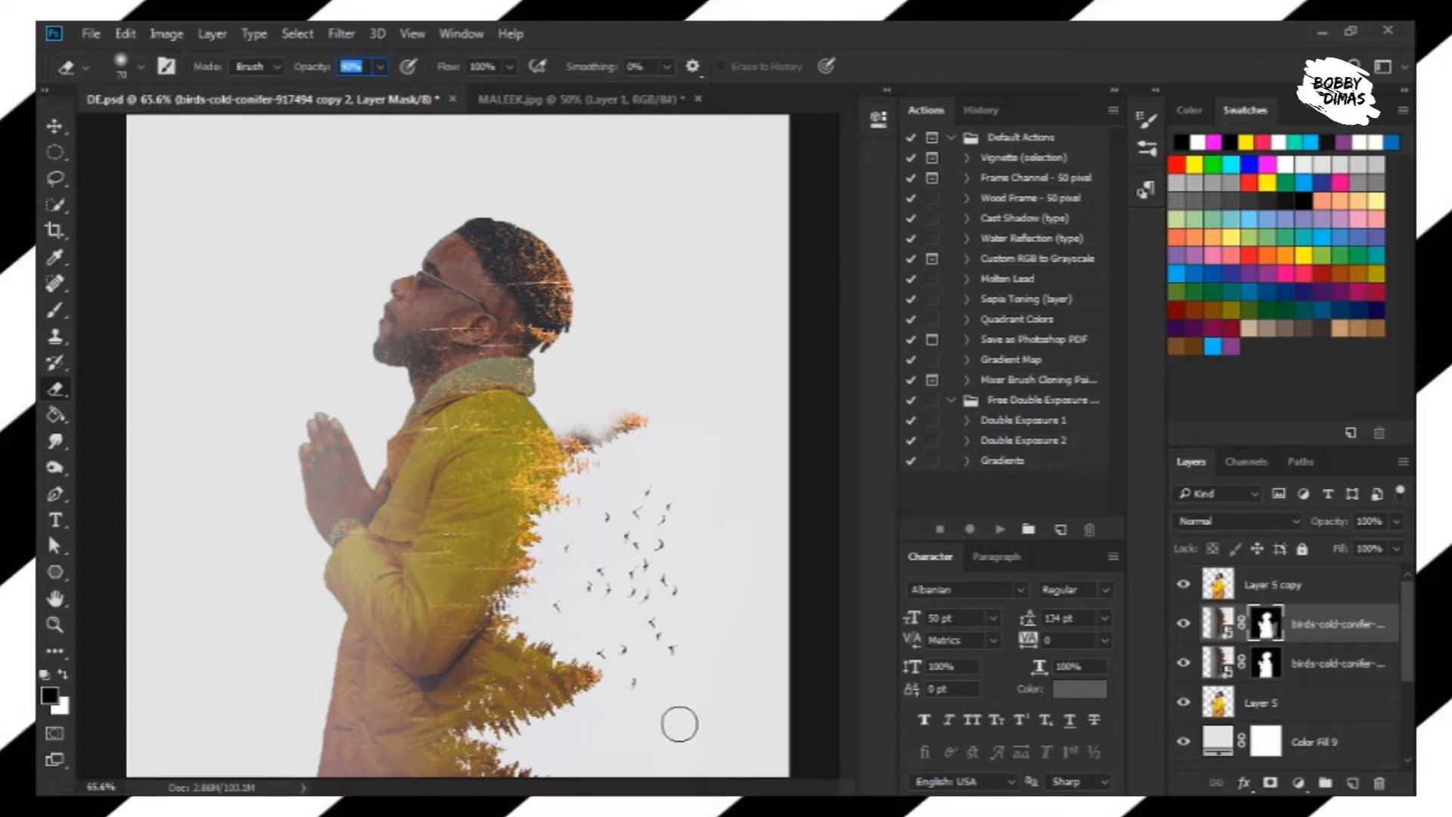
mouse_move(636, 418)
mouse_down()
mouse_move(583, 441)
mouse_move(559, 419)
mouse_move(541, 393)
mouse_move(567, 363)
mouse_move(553, 372)
mouse_move(561, 344)
mouse_move(622, 386)
mouse_move(550, 251)
mouse_move(476, 215)
mouse_up()
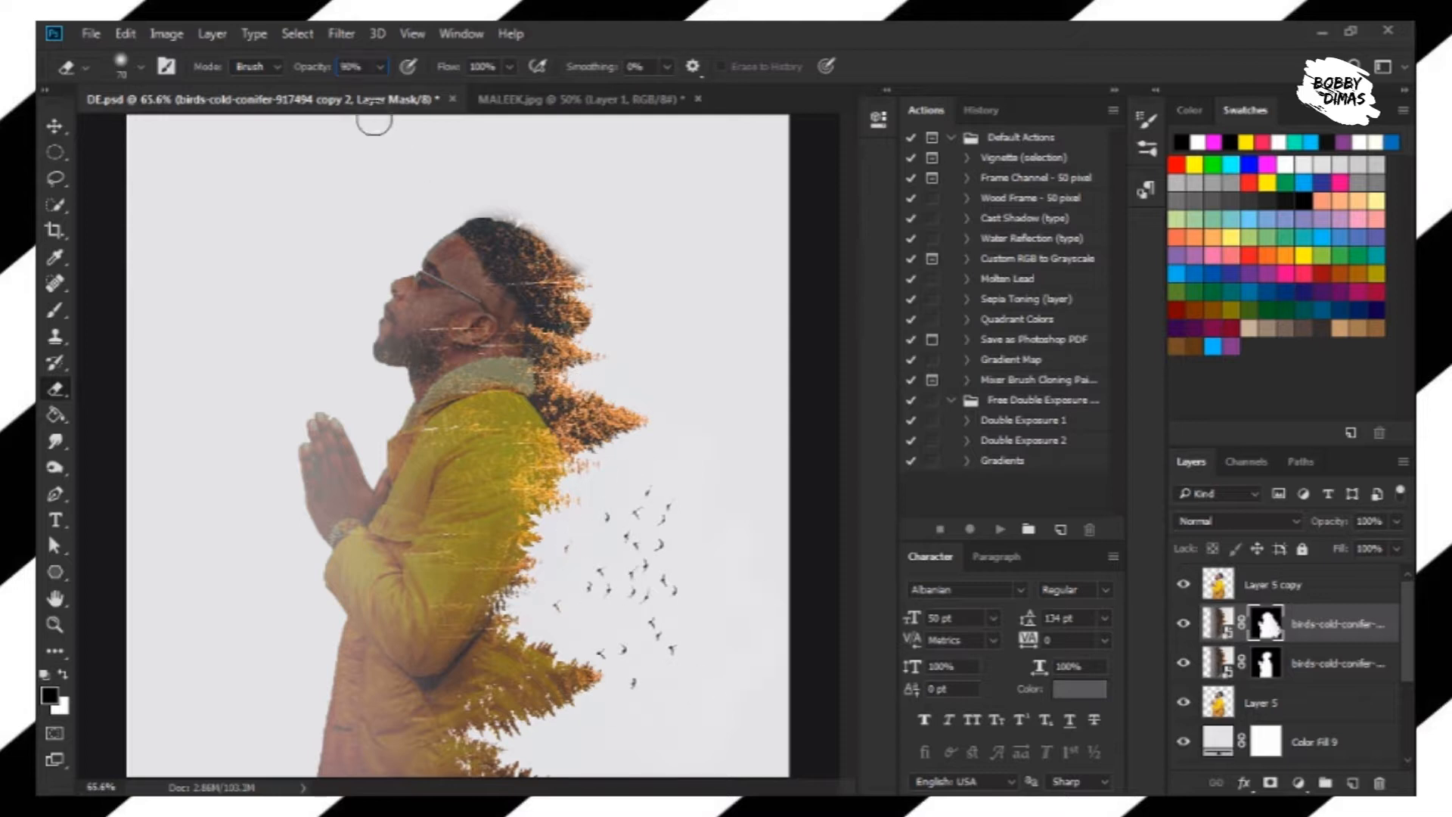
Clean up the stray forest edges around the top and back of the head on the mask, using a 50 px brush at 92% opacity
click(54, 310)
mouse_move(533, 257)
mouse_down()
mouse_move(598, 258)
mouse_move(583, 251)
mouse_move(605, 263)
mouse_move(577, 236)
mouse_move(608, 274)
mouse_move(521, 199)
mouse_move(536, 201)
mouse_move(507, 199)
mouse_move(546, 223)
mouse_move(517, 194)
mouse_up()
key(bracketleft)
key(bracketleft)
key(bracketleft)
key(bracketleft)
key(bracketleft)
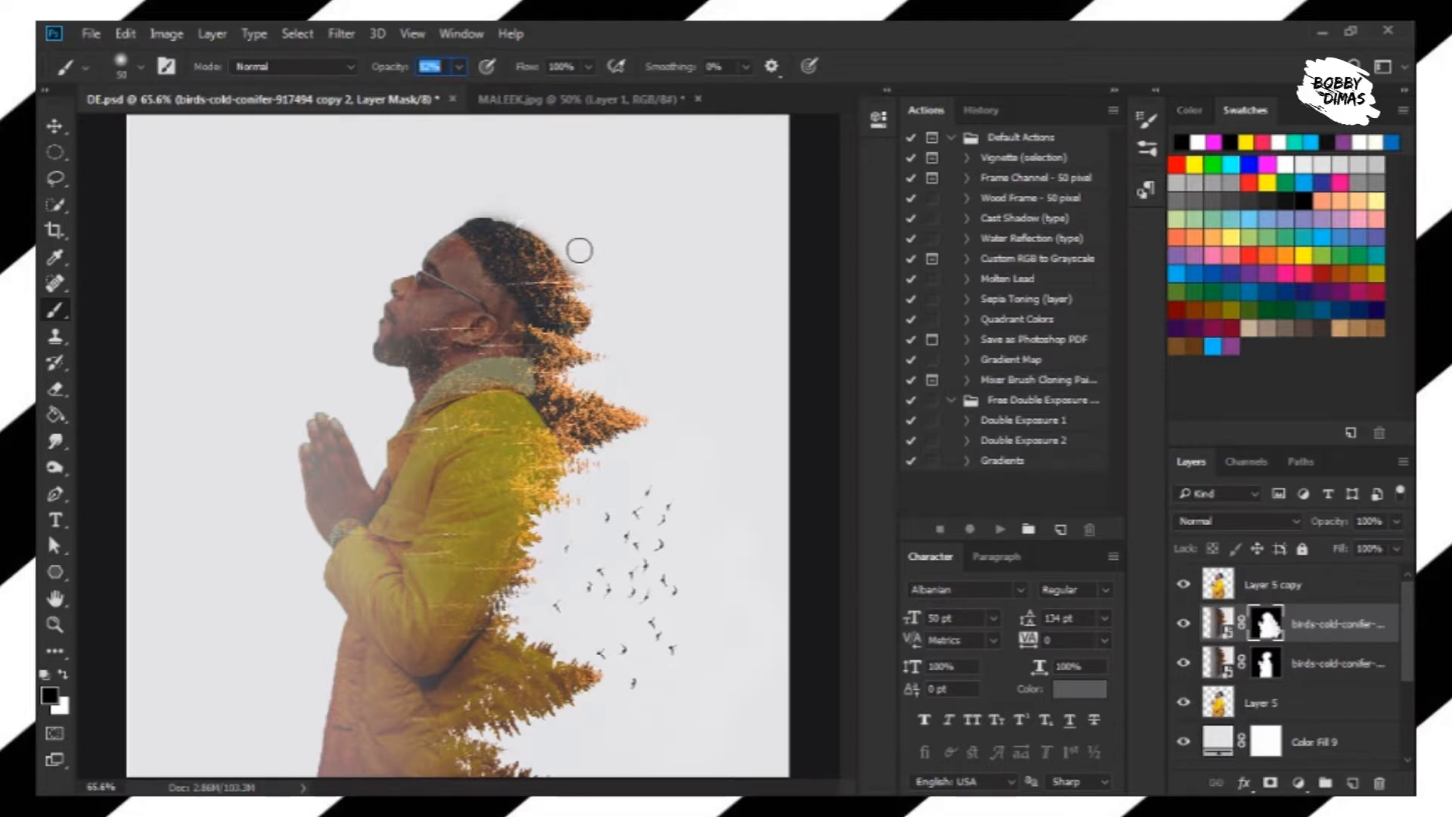
text(92)
mouse_move(601, 214)
mouse_down()
mouse_move(593, 266)
mouse_move(570, 247)
mouse_move(593, 272)
mouse_move(560, 220)
mouse_move(604, 235)
mouse_up()
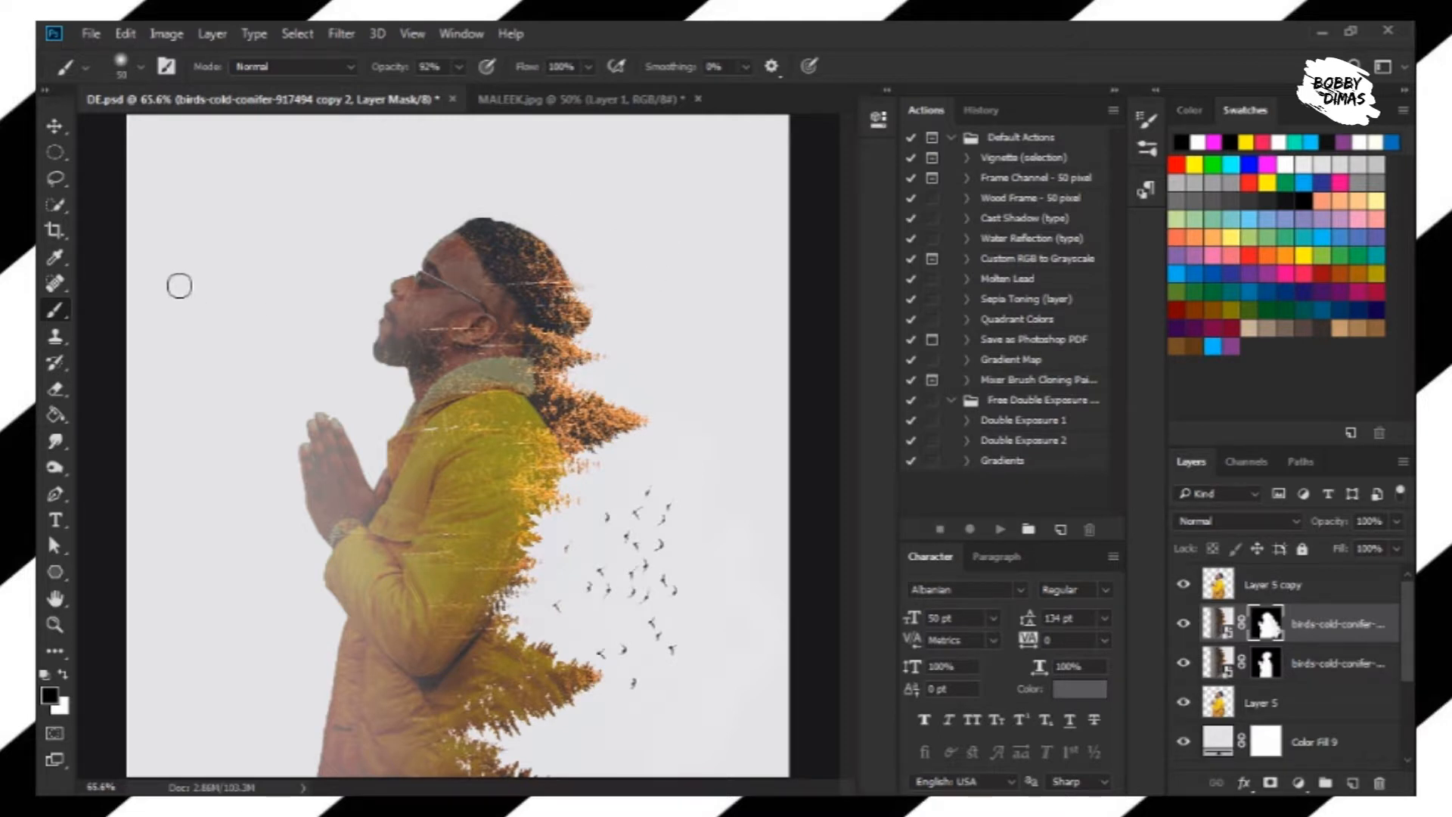
Target the lower forest layer's mask, raise the brush opacity to 100% and swap the foreground and background colours
click(55, 389)
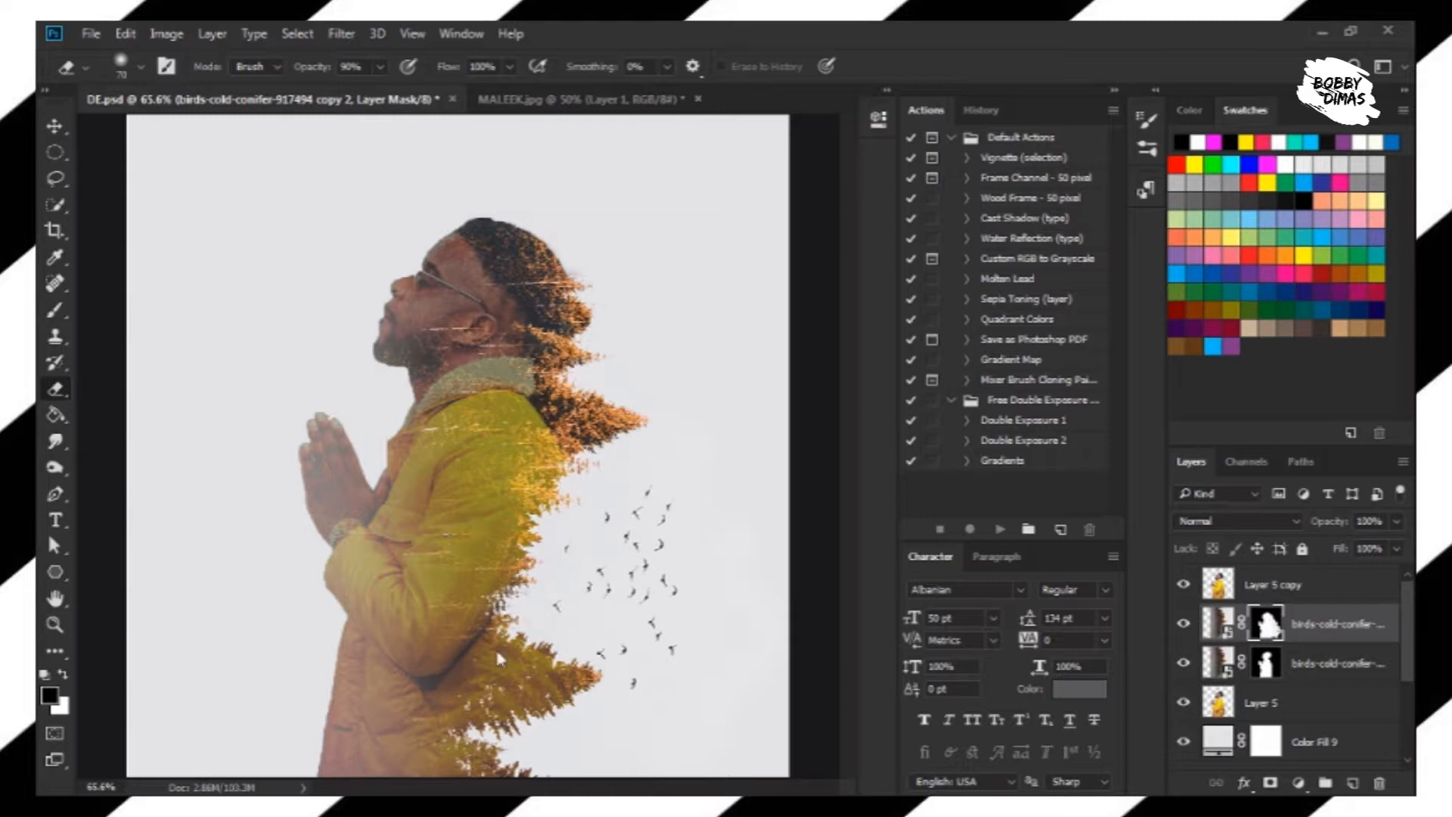
click(1267, 670)
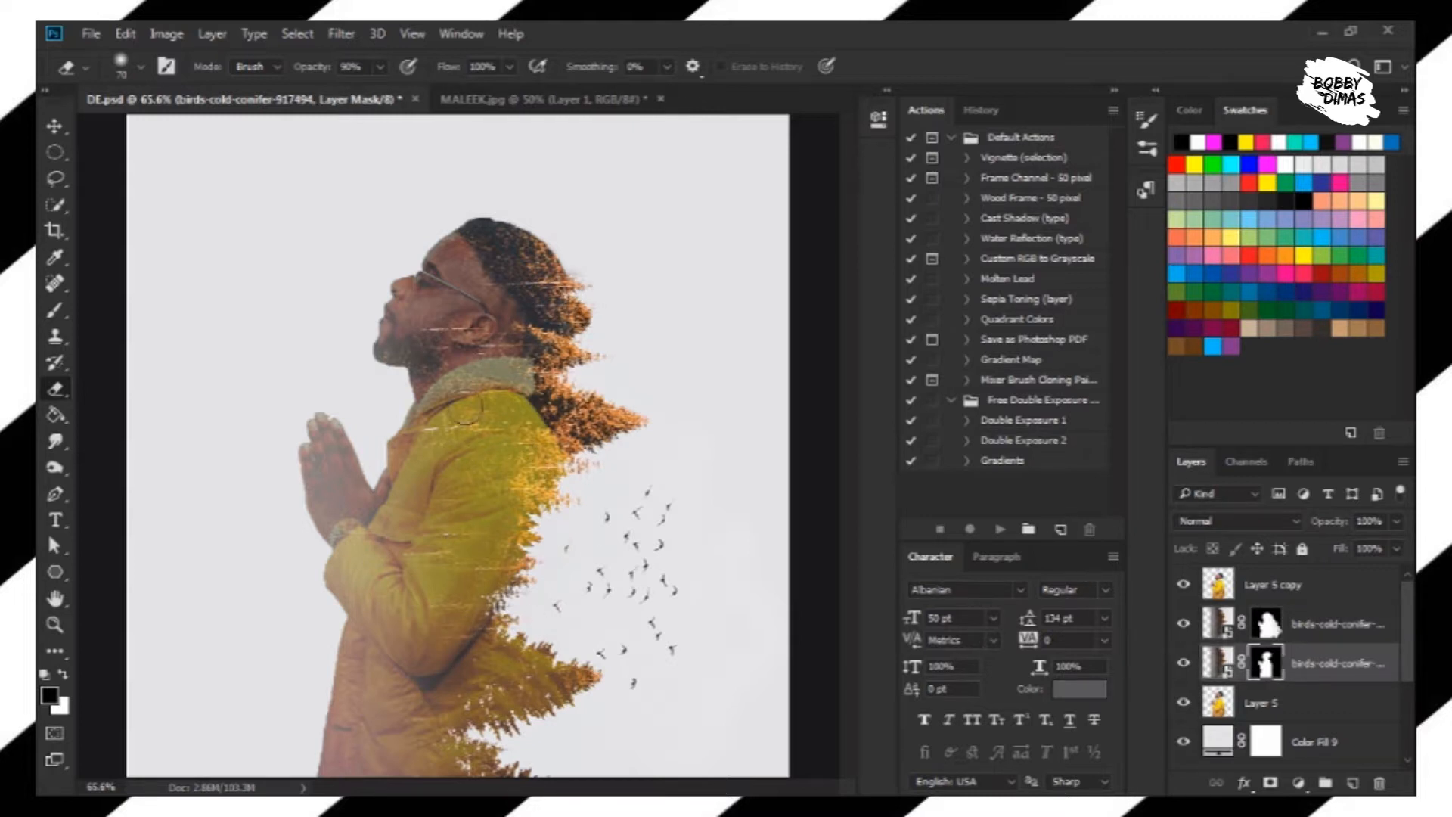
click(62, 310)
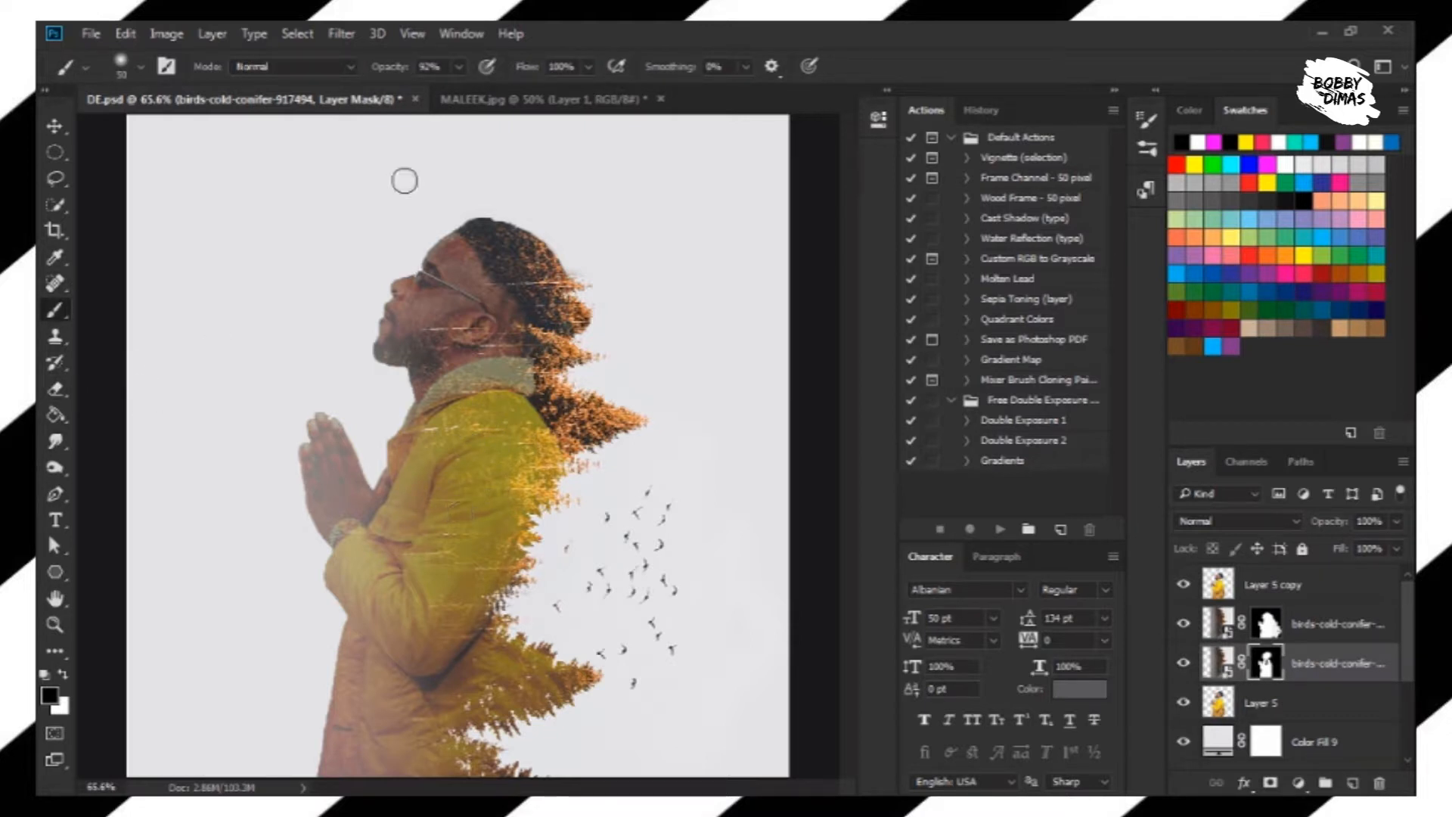
drag(458, 67, 488, 102)
click(1273, 675)
click(56, 389)
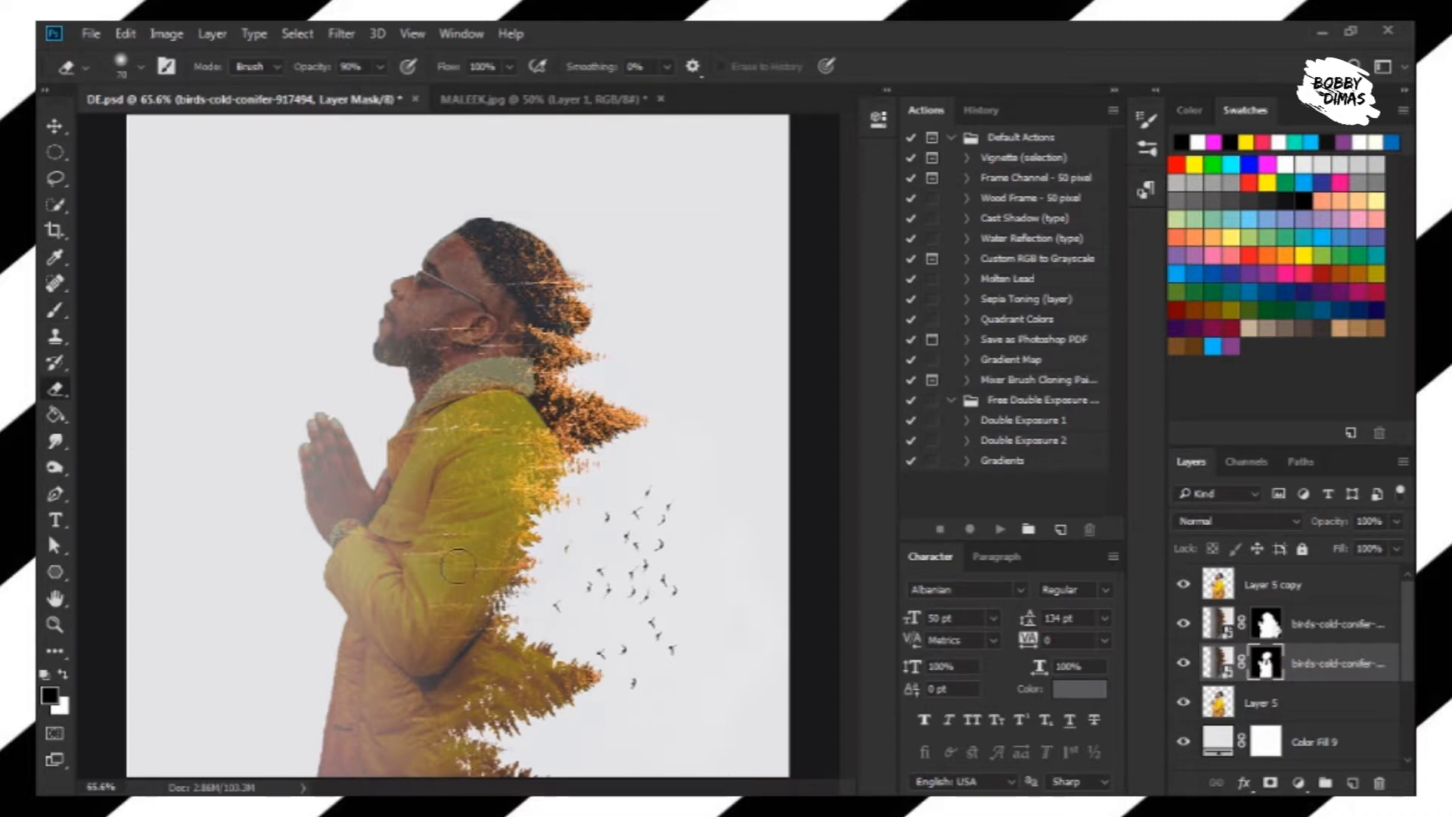
click(65, 675)
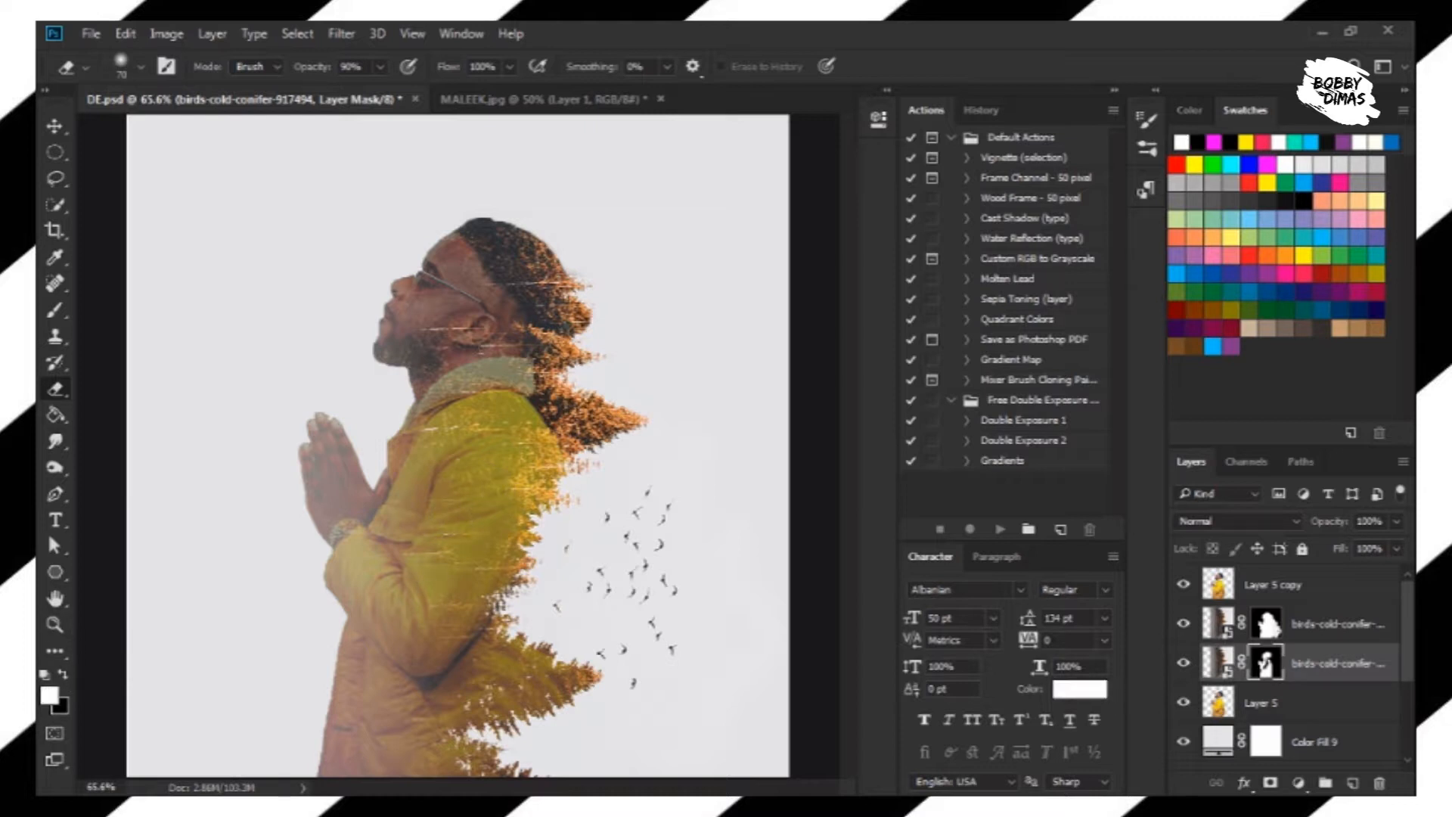
Add a layer mask to Layer 5 copy and make white the foreground colour
click(1256, 587)
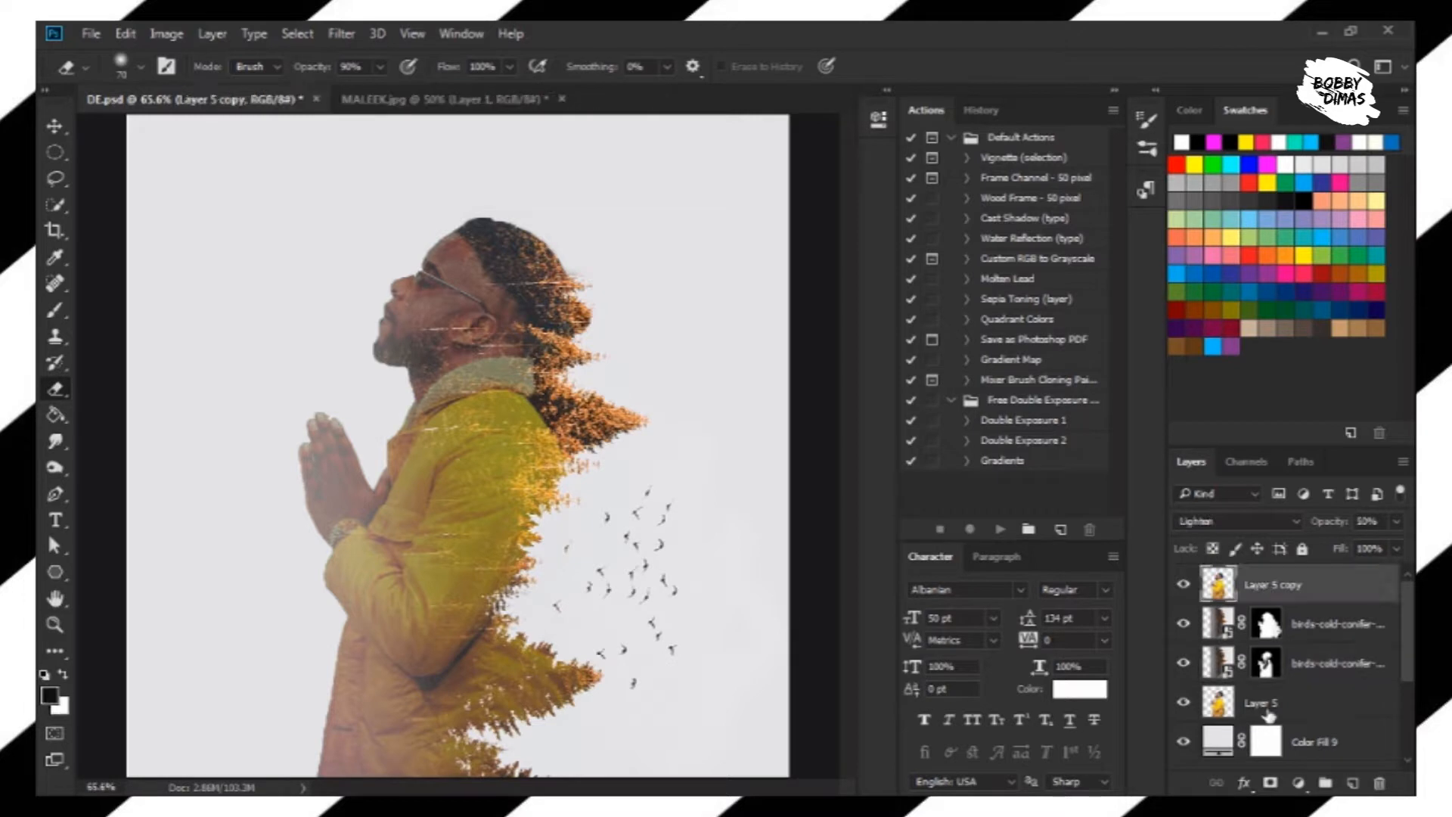
click(1272, 785)
key(x)
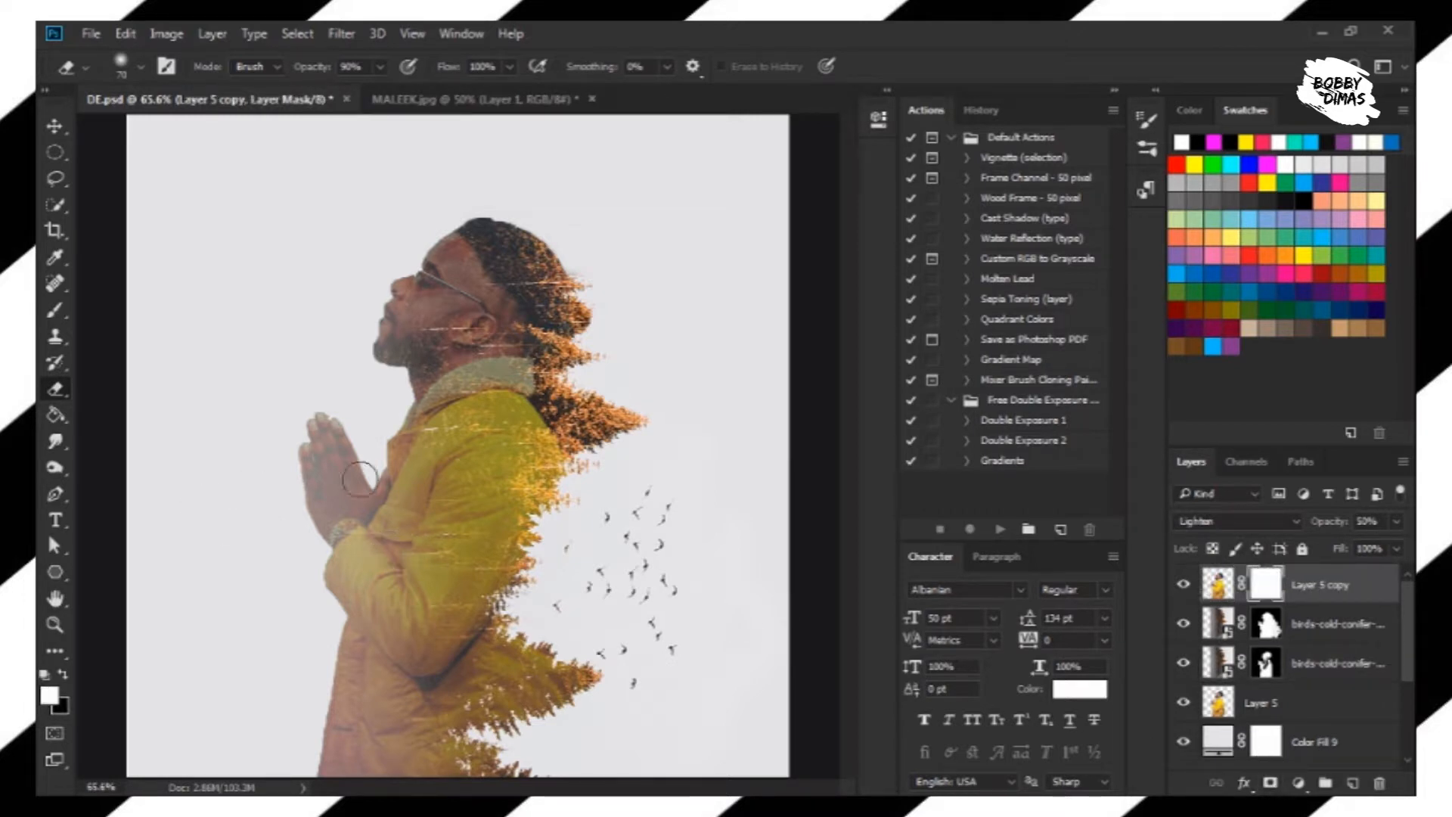
drag(467, 435, 469, 475)
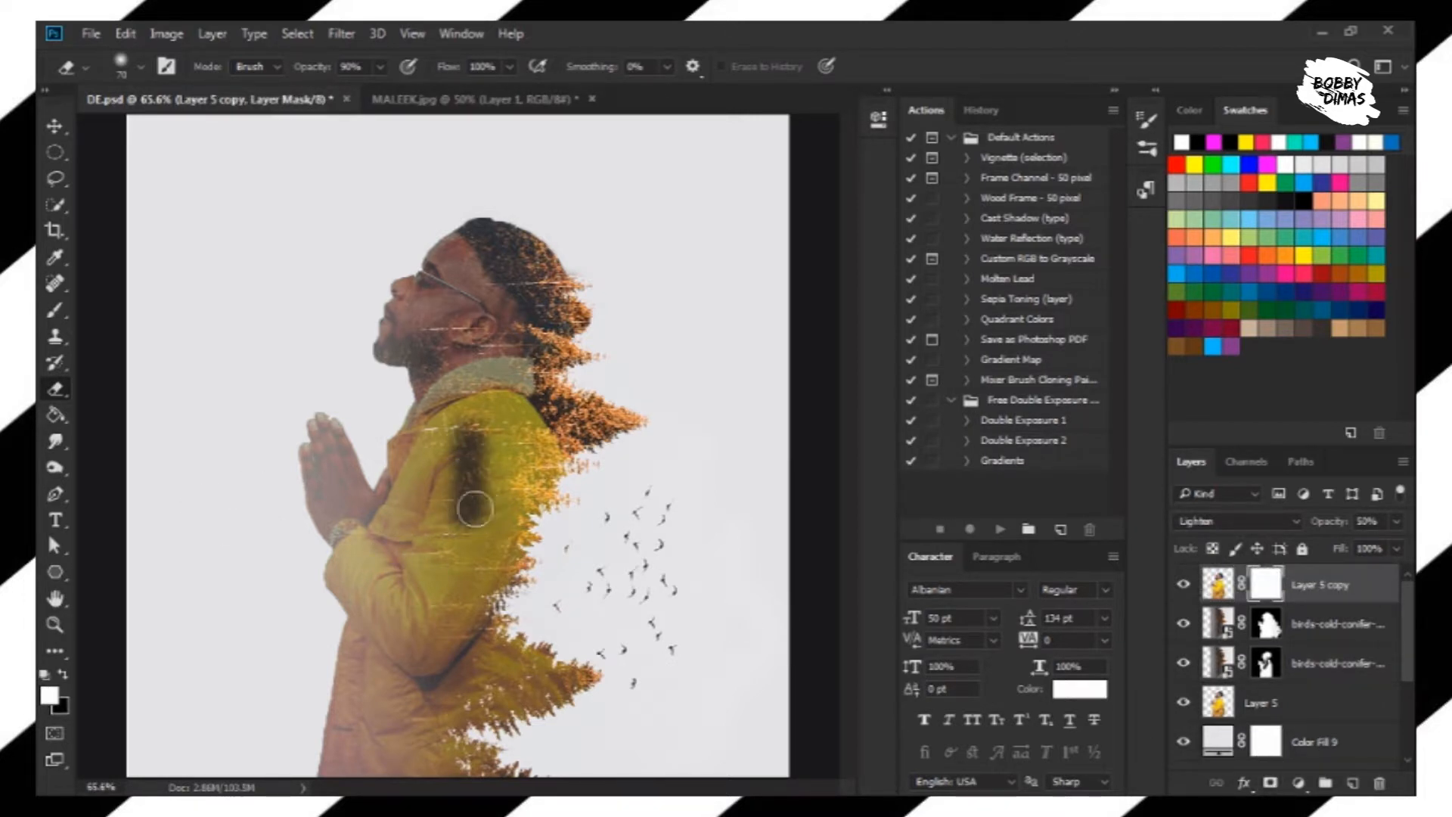
key(ctrl+z)
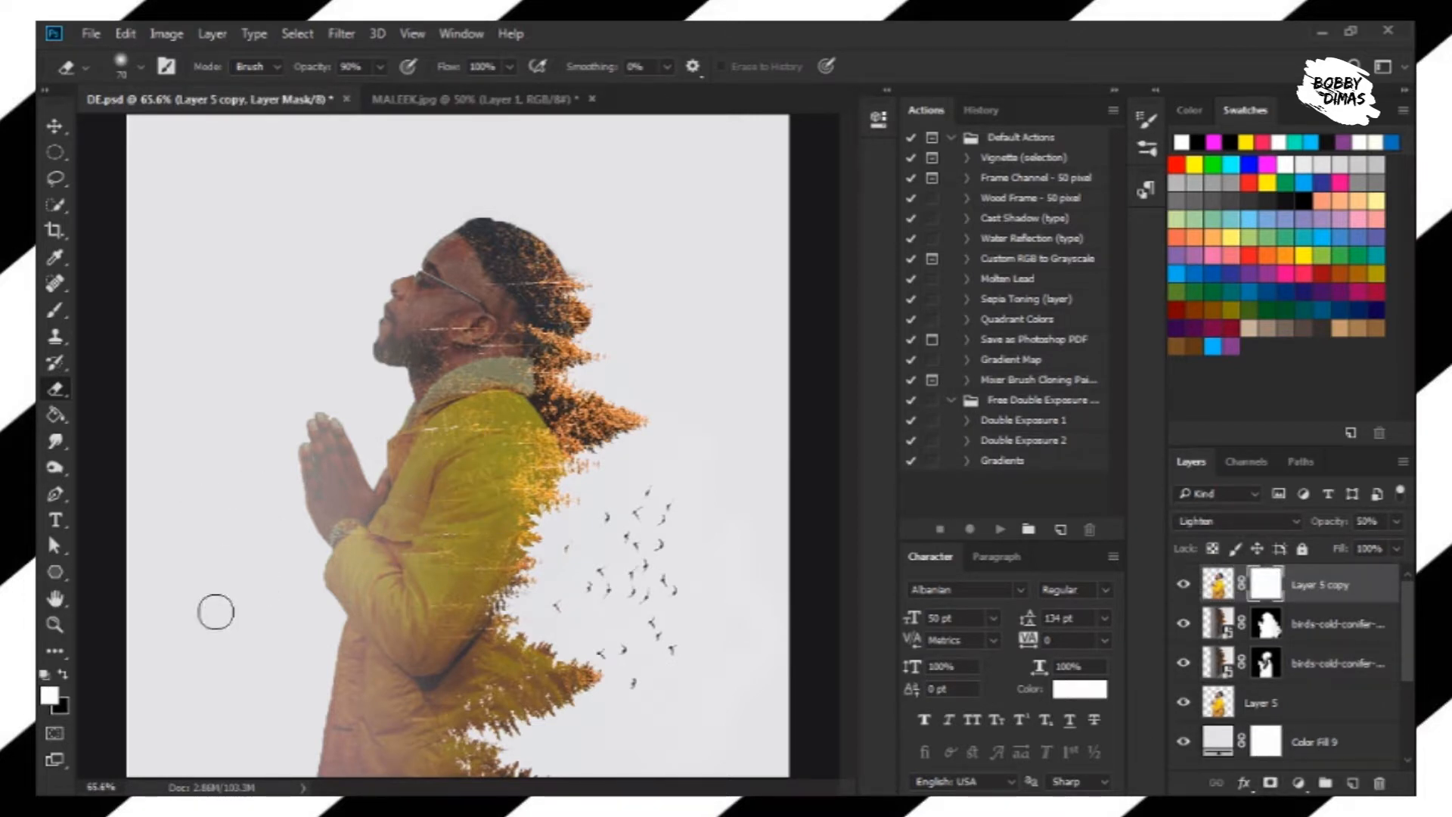
click(55, 310)
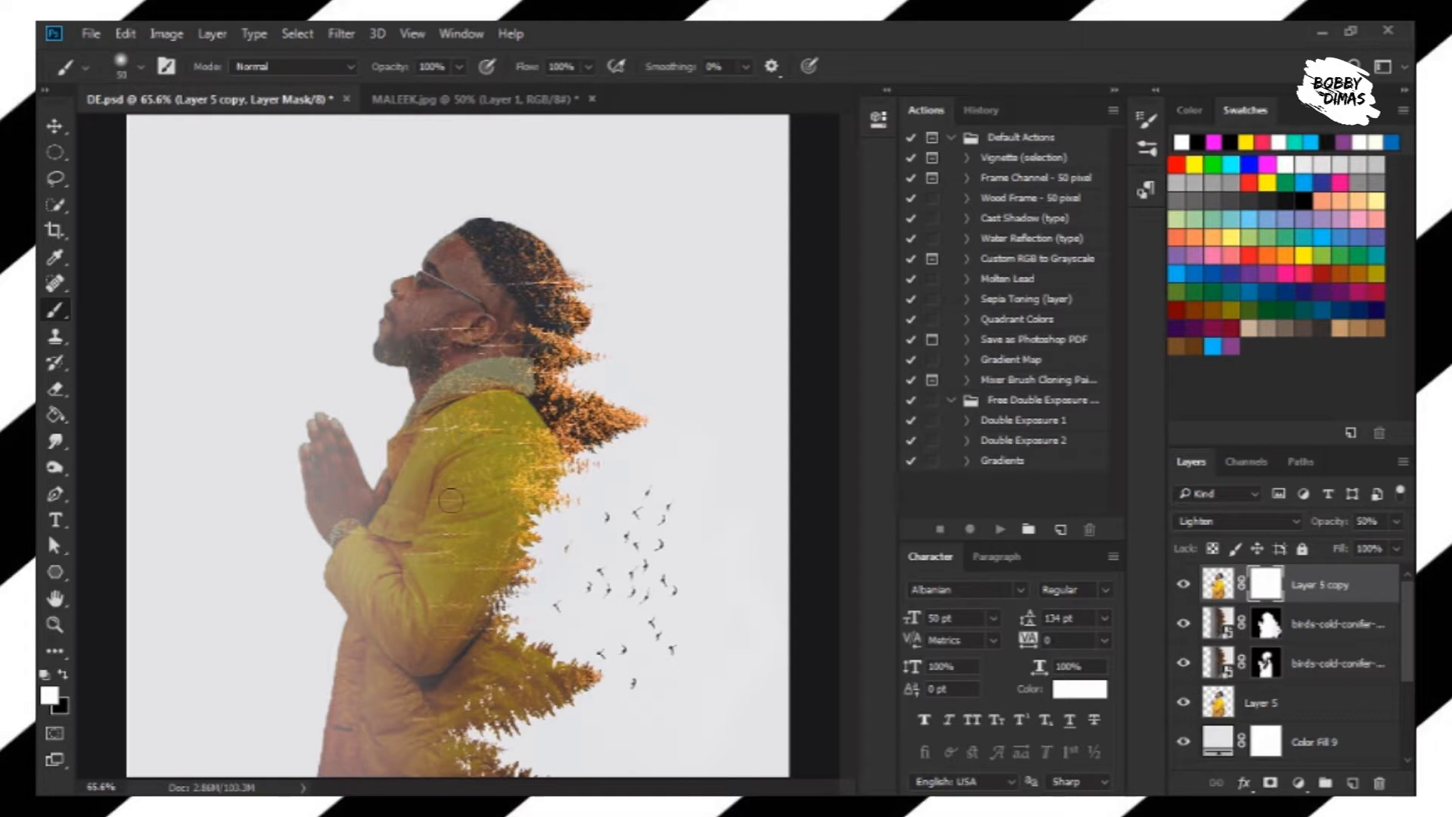
click(64, 674)
drag(488, 496, 421, 620)
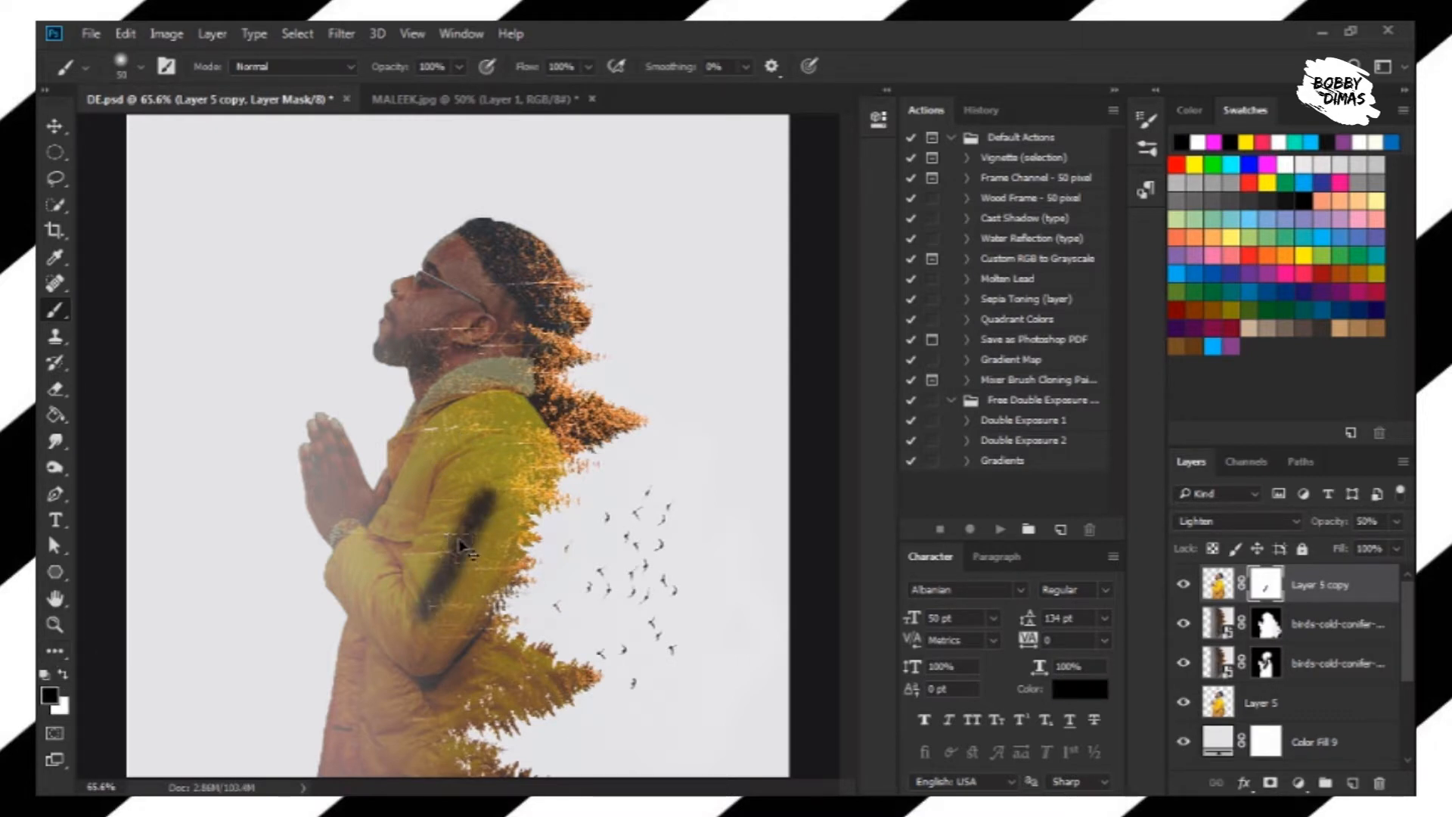
key(ctrl+z)
click(54, 389)
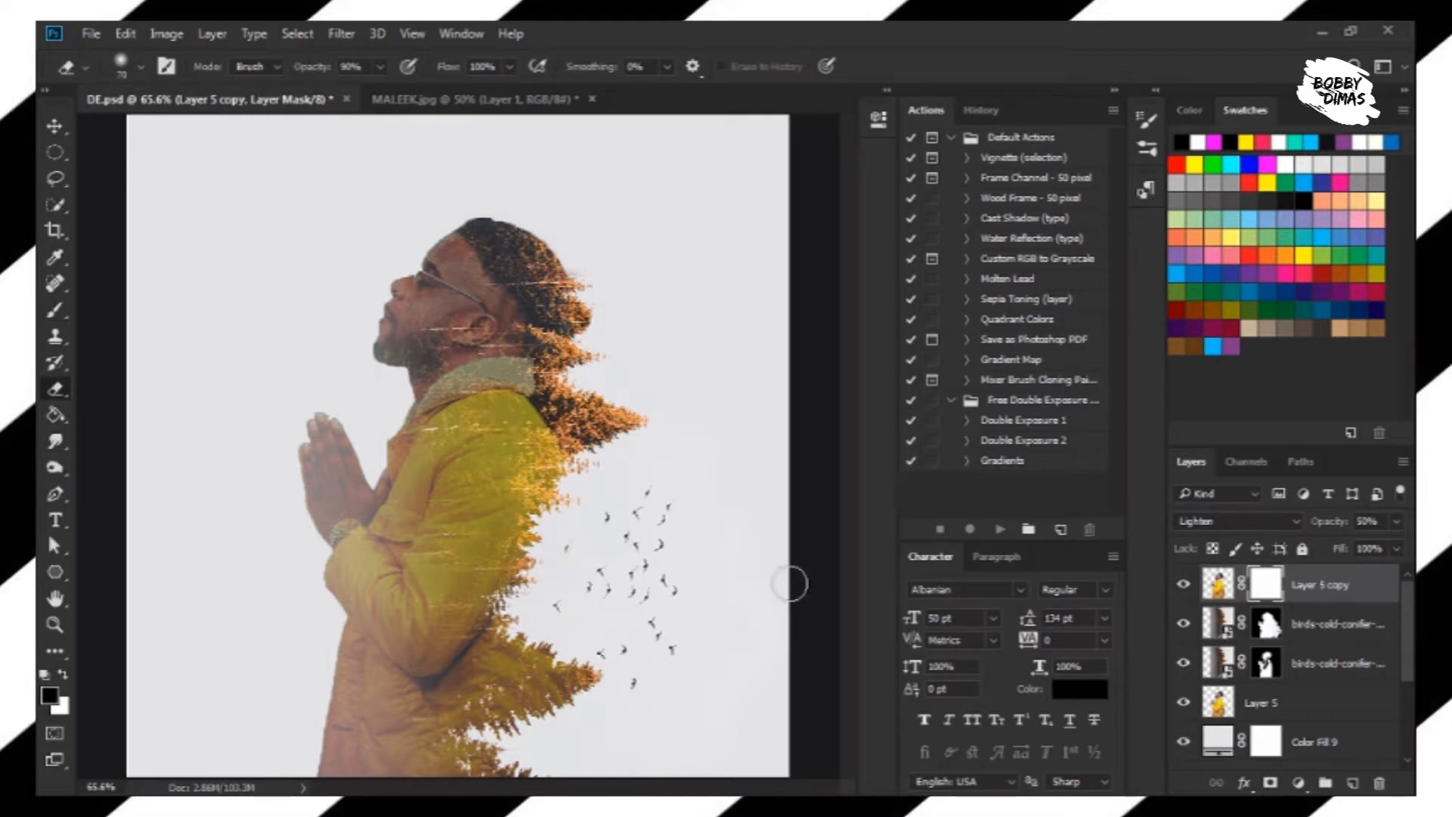
Compare the image with and without Layer 5 copy and the forest layer, and set Layer 5 copy's opacity to 70%
click(1181, 584)
click(1182, 583)
click(1183, 623)
click(1178, 626)
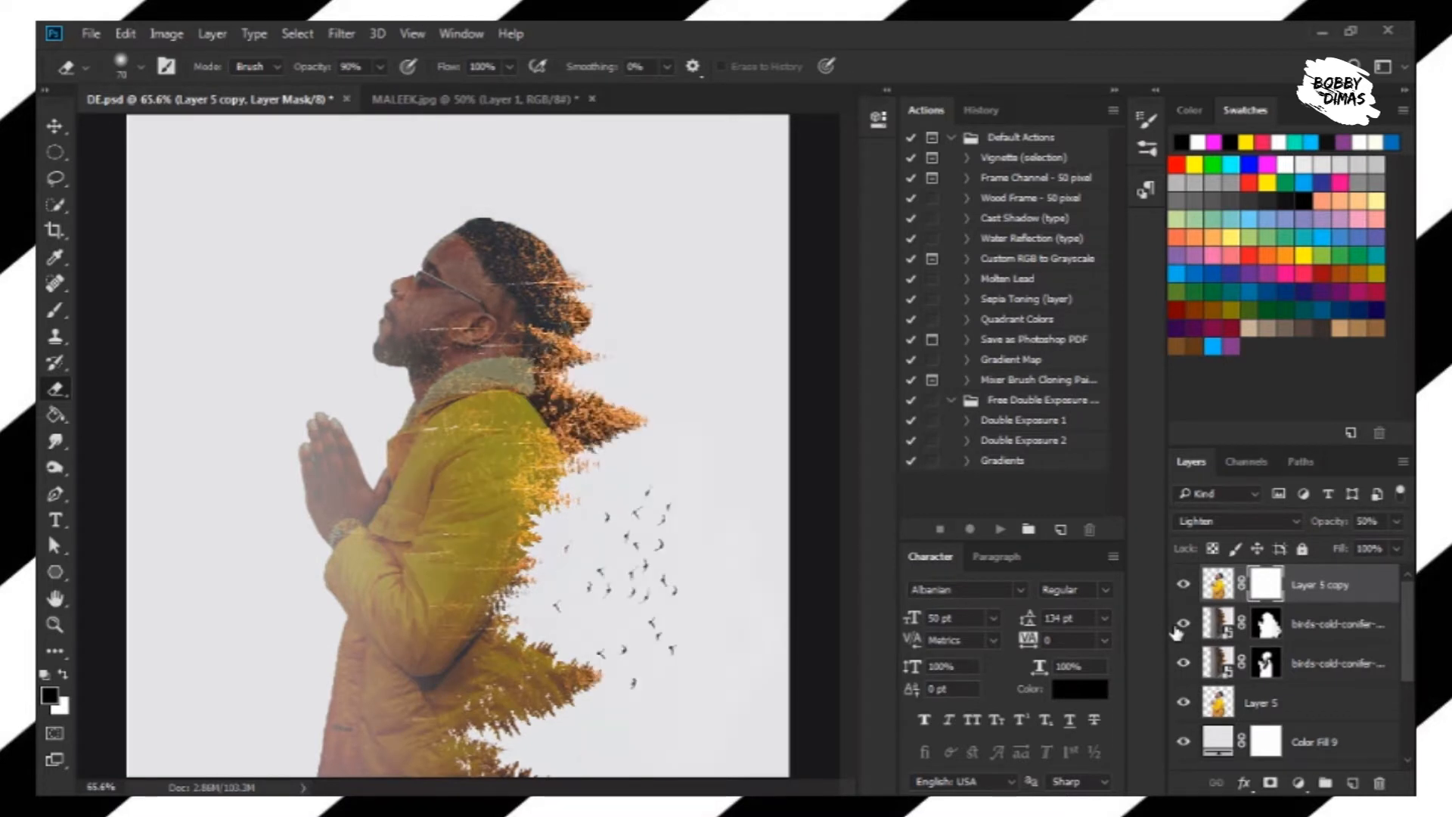
click(1309, 591)
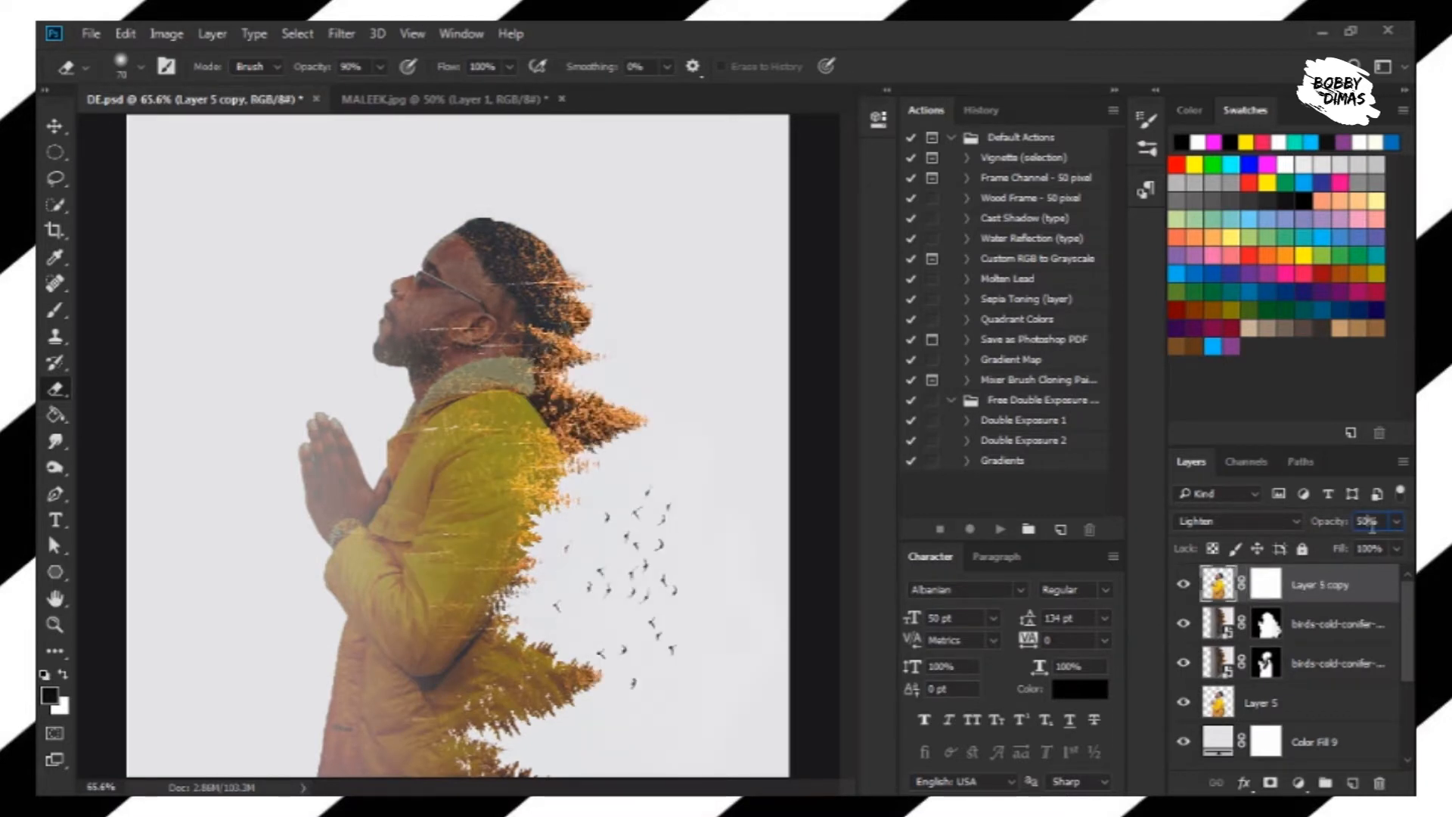
click(1370, 522)
key(shift+Up)
key(shift+Up)
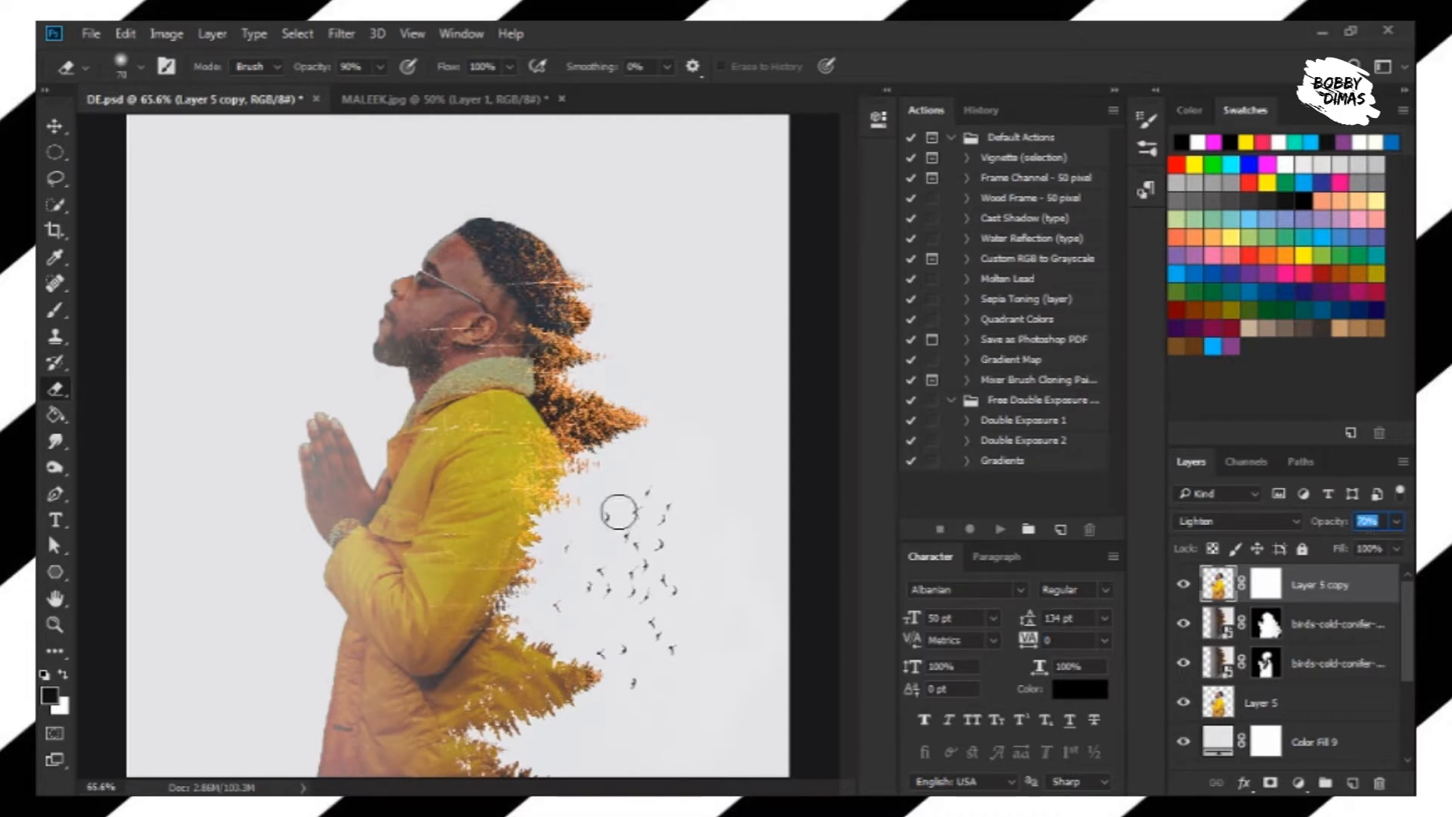
key(ctrl+minus)
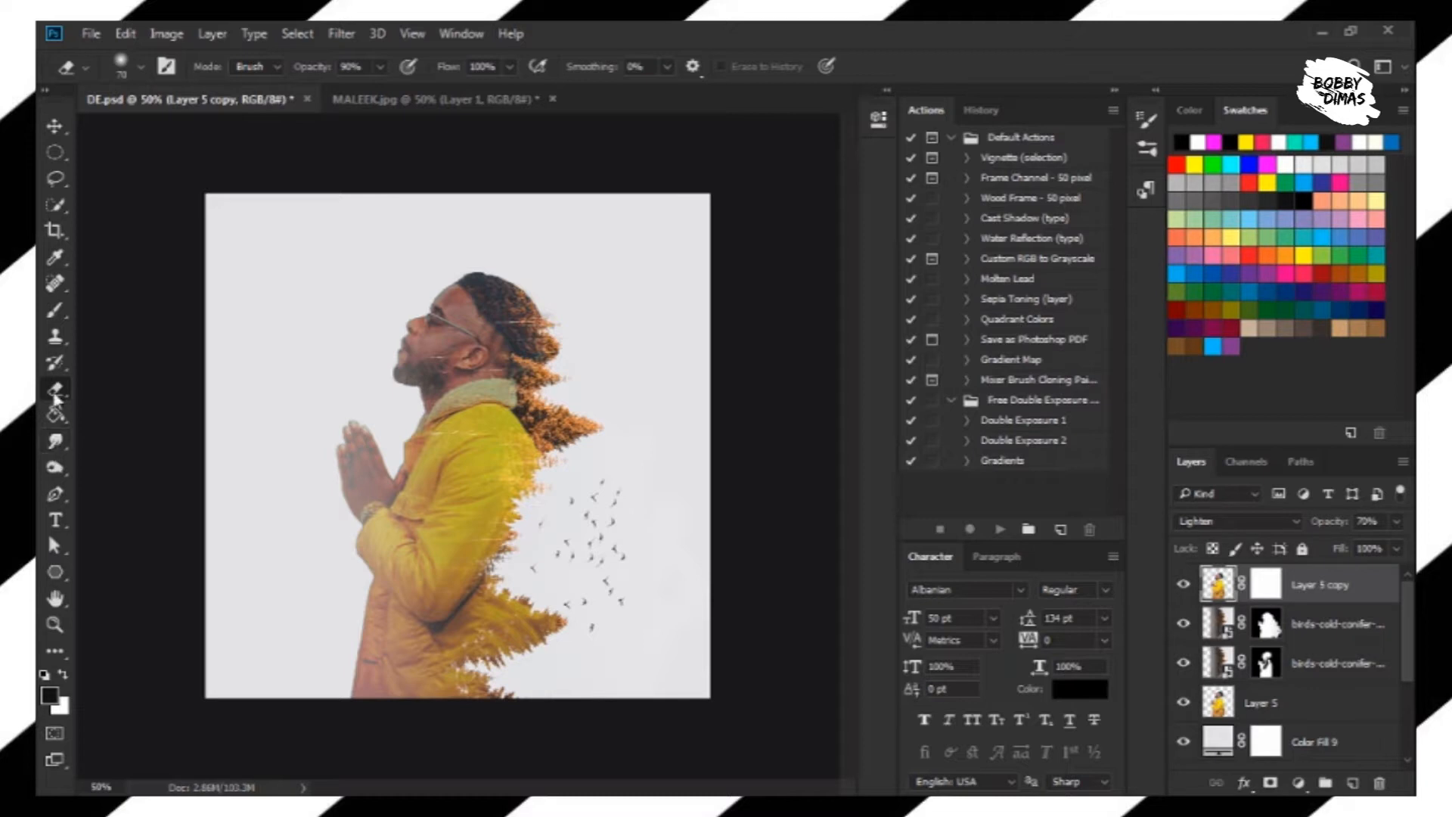
click(56, 307)
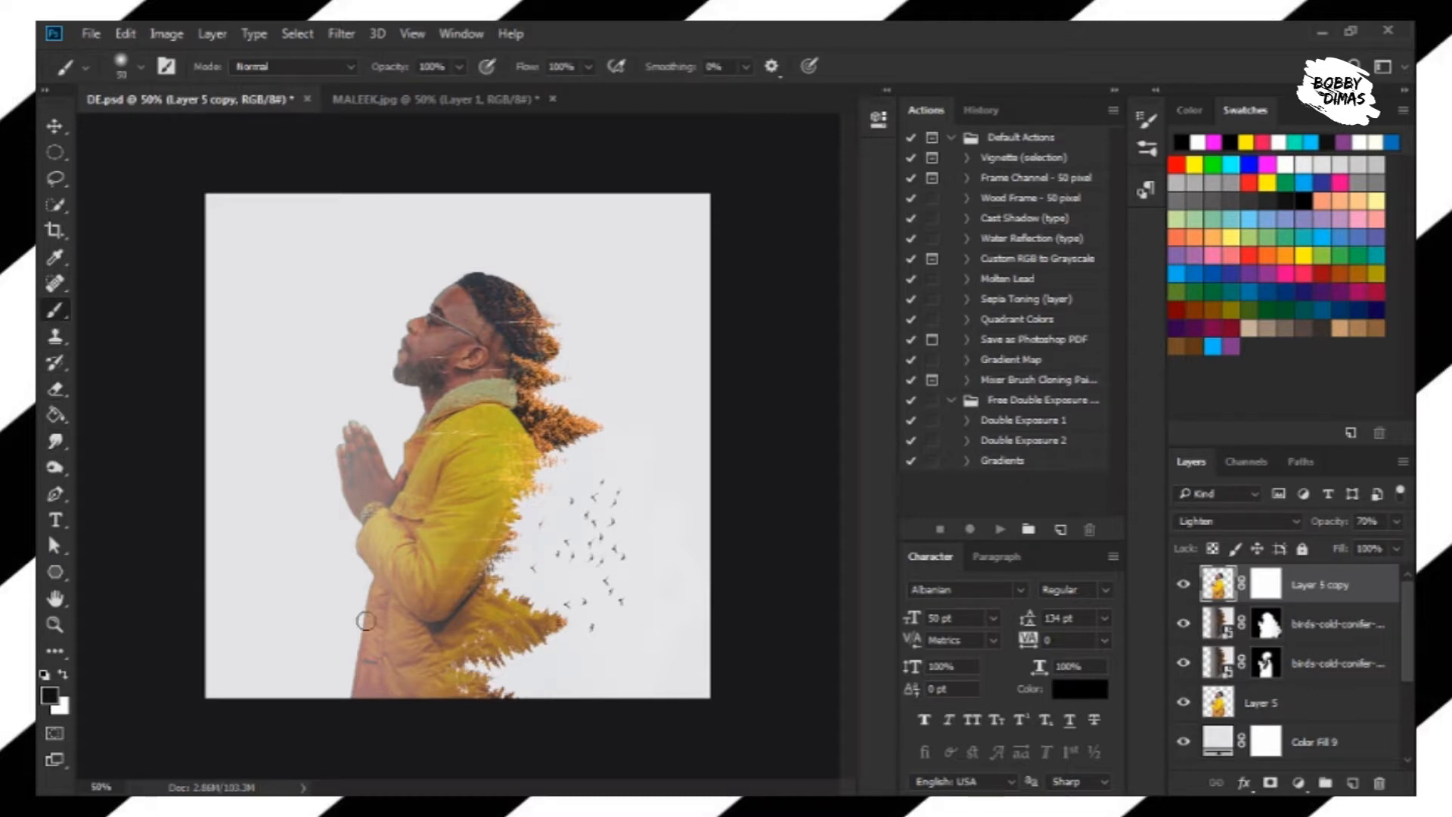
mouse_move(360, 451)
mouse_down()
mouse_move(365, 513)
mouse_move(349, 459)
mouse_up()
key(ctrl+z)
click(65, 673)
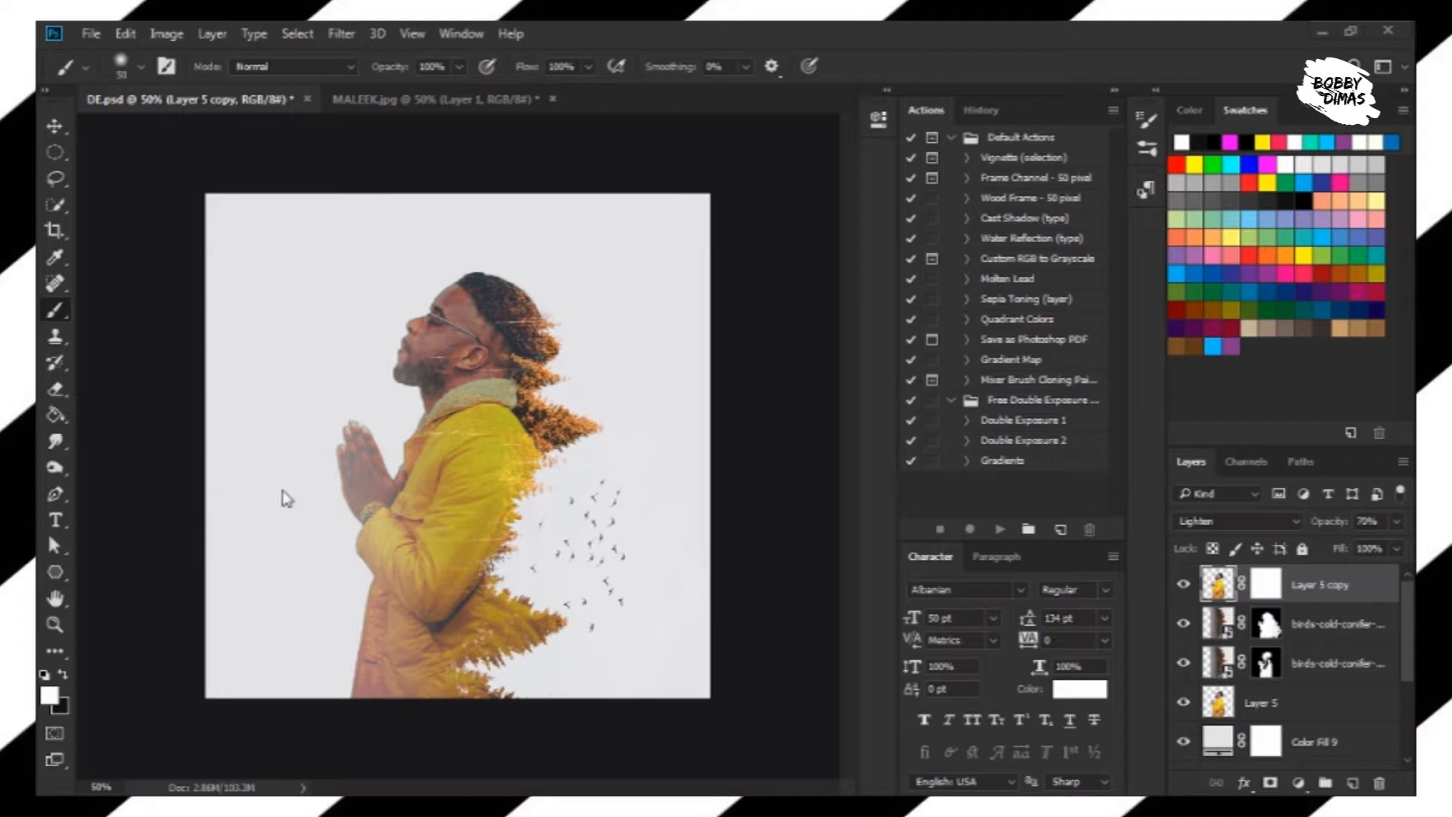
drag(362, 460, 359, 520)
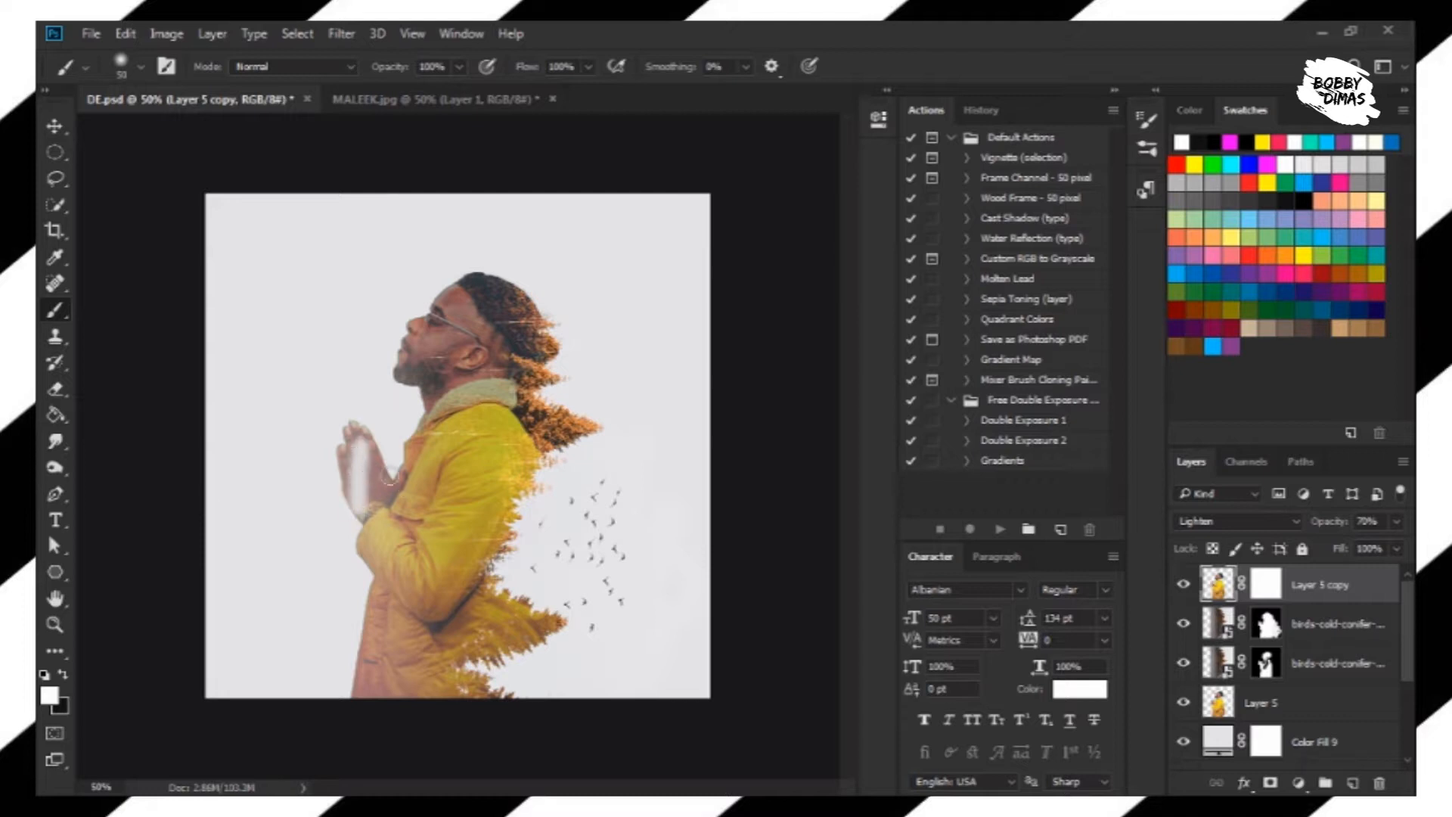
key(ctrl+z)
Erase Layer 5 copy over the trees along the jacket's back and lower edge, using the Eraser at 40% and 16% opacity
click(56, 389)
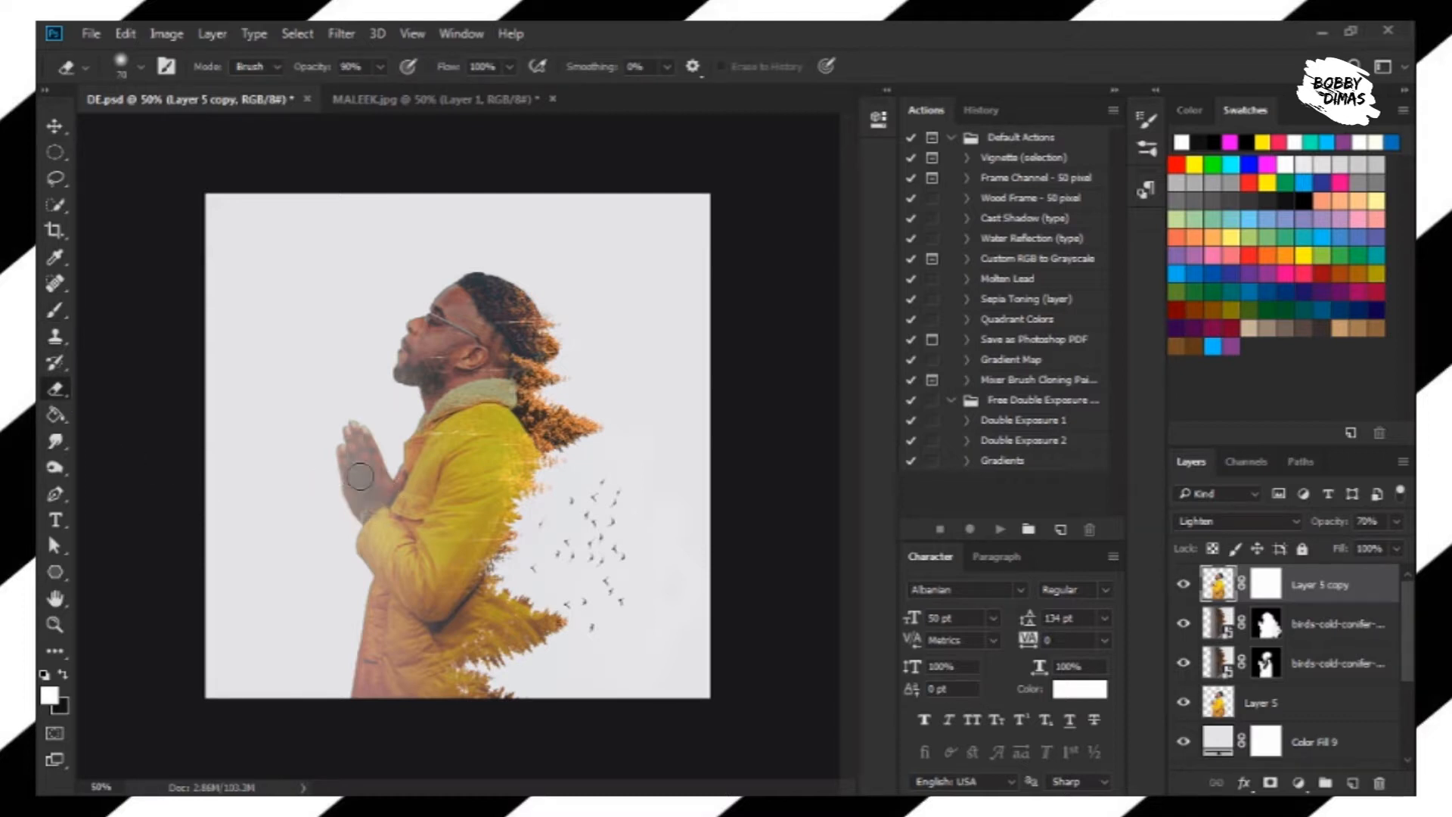
click(454, 568)
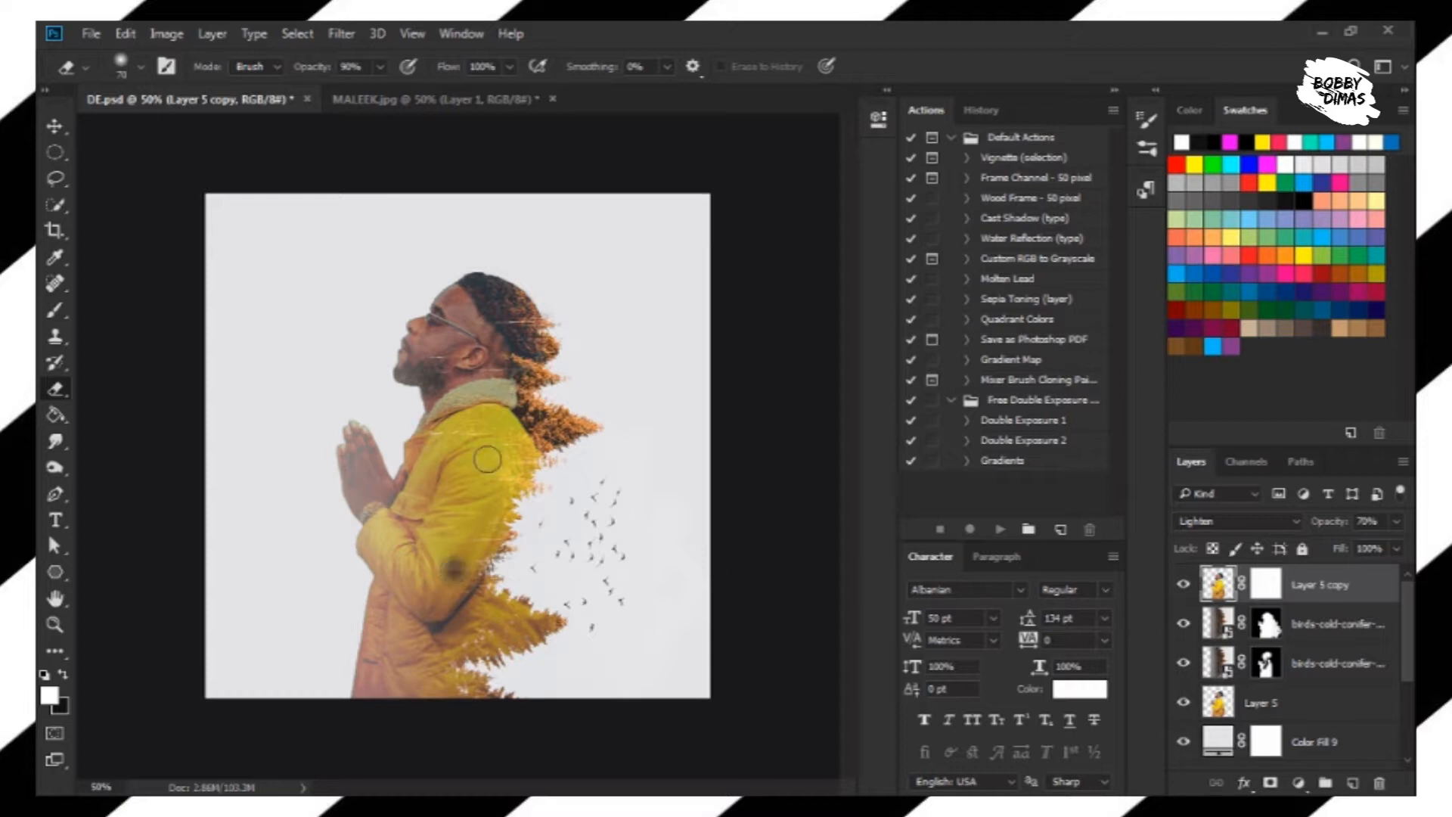
key(ctrl+z)
mouse_move(482, 500)
mouse_down()
mouse_move(502, 547)
mouse_move(546, 502)
mouse_move(526, 500)
mouse_move(543, 488)
mouse_move(514, 489)
mouse_move(604, 470)
mouse_move(503, 474)
mouse_move(521, 448)
mouse_up()
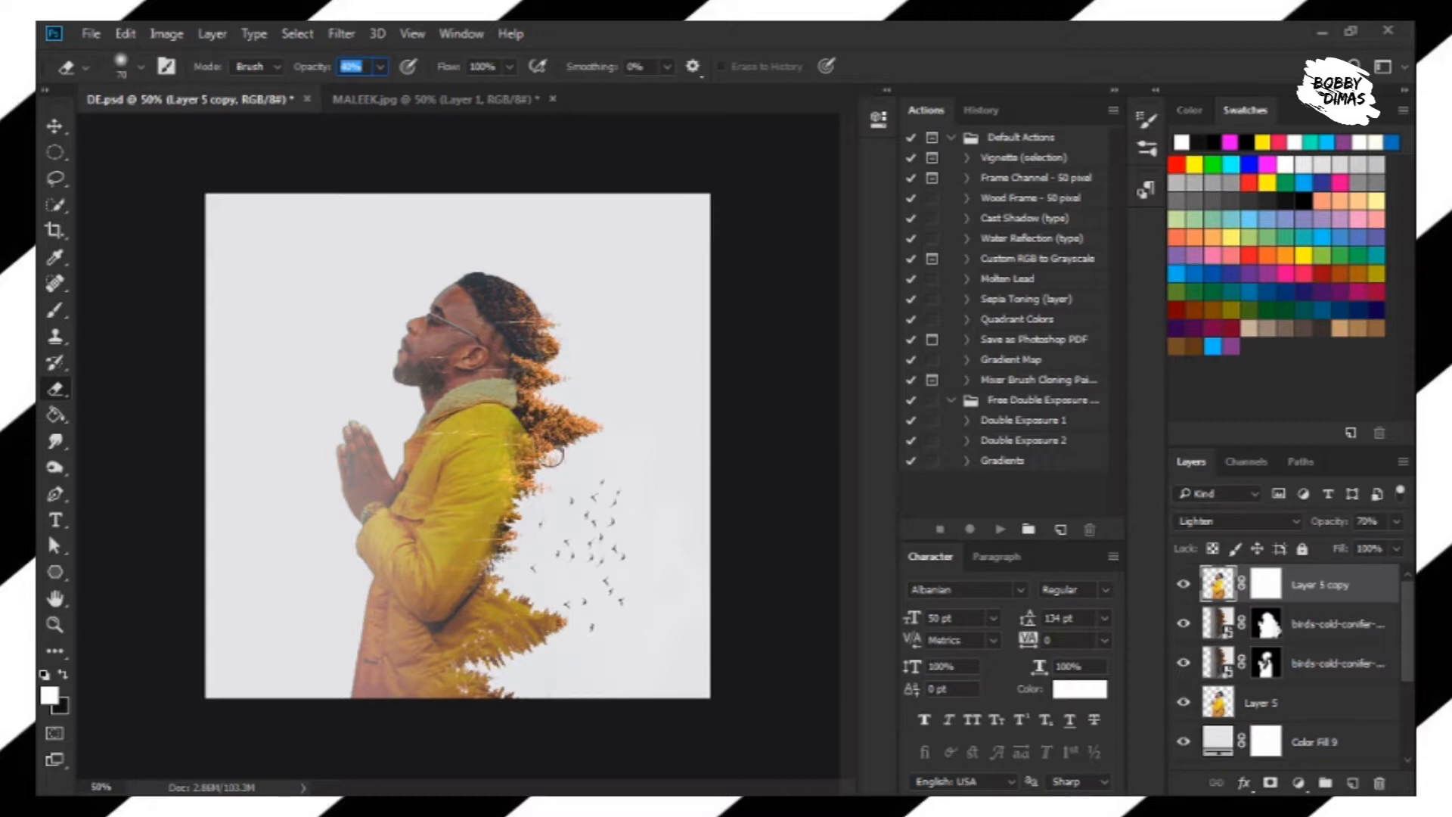
mouse_move(506, 409)
mouse_down()
mouse_move(518, 373)
mouse_move(527, 438)
mouse_move(509, 366)
mouse_move(521, 439)
mouse_up()
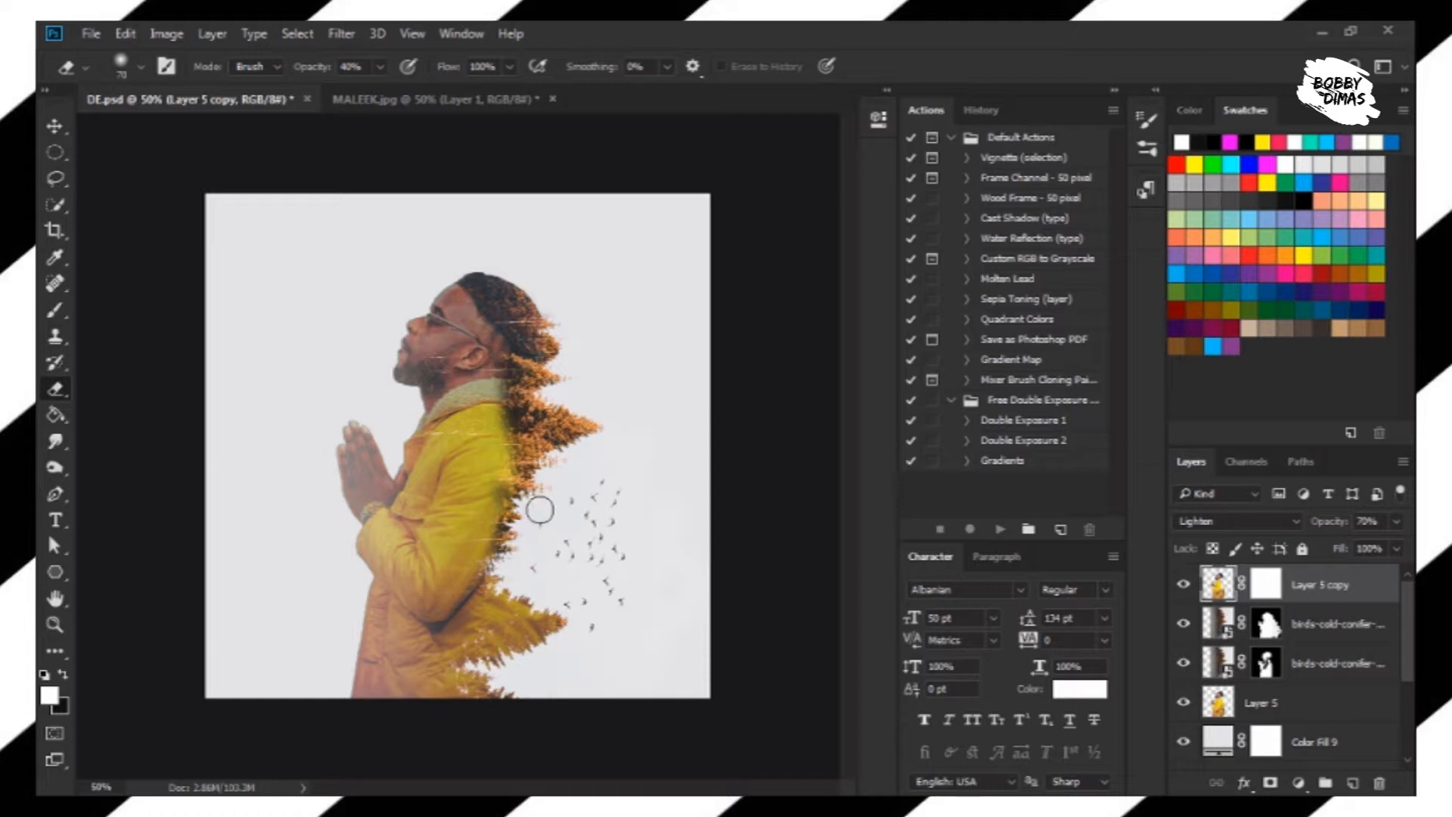
mouse_move(551, 619)
mouse_down()
mouse_move(517, 604)
mouse_move(543, 629)
mouse_move(493, 601)
mouse_move(539, 644)
mouse_move(509, 605)
mouse_move(526, 650)
mouse_move(473, 596)
mouse_move(505, 682)
mouse_move(489, 644)
mouse_move(494, 687)
mouse_move(468, 665)
mouse_move(486, 690)
mouse_move(463, 685)
mouse_move(497, 704)
mouse_move(474, 656)
mouse_move(537, 649)
mouse_up()
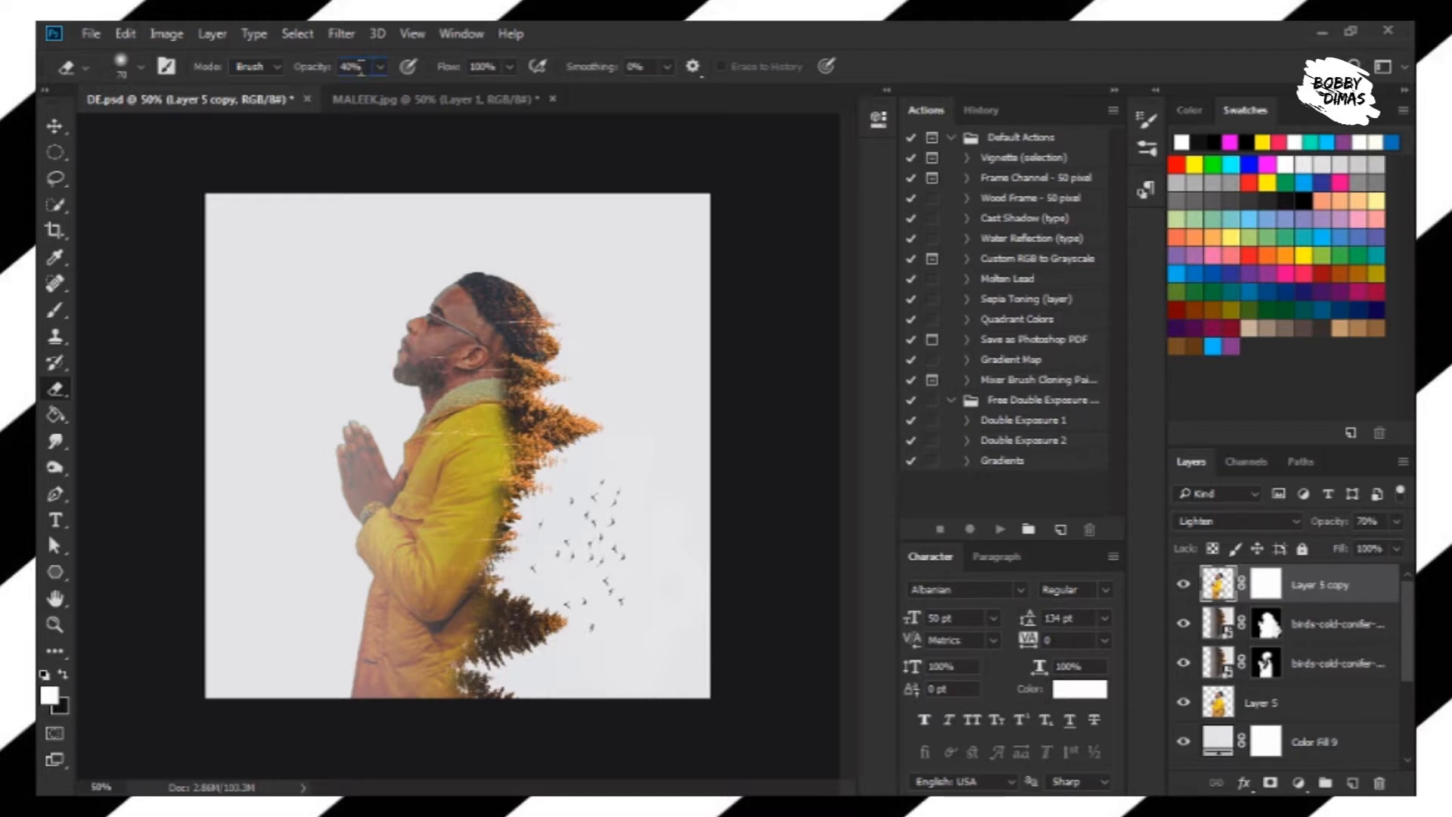
text(16)
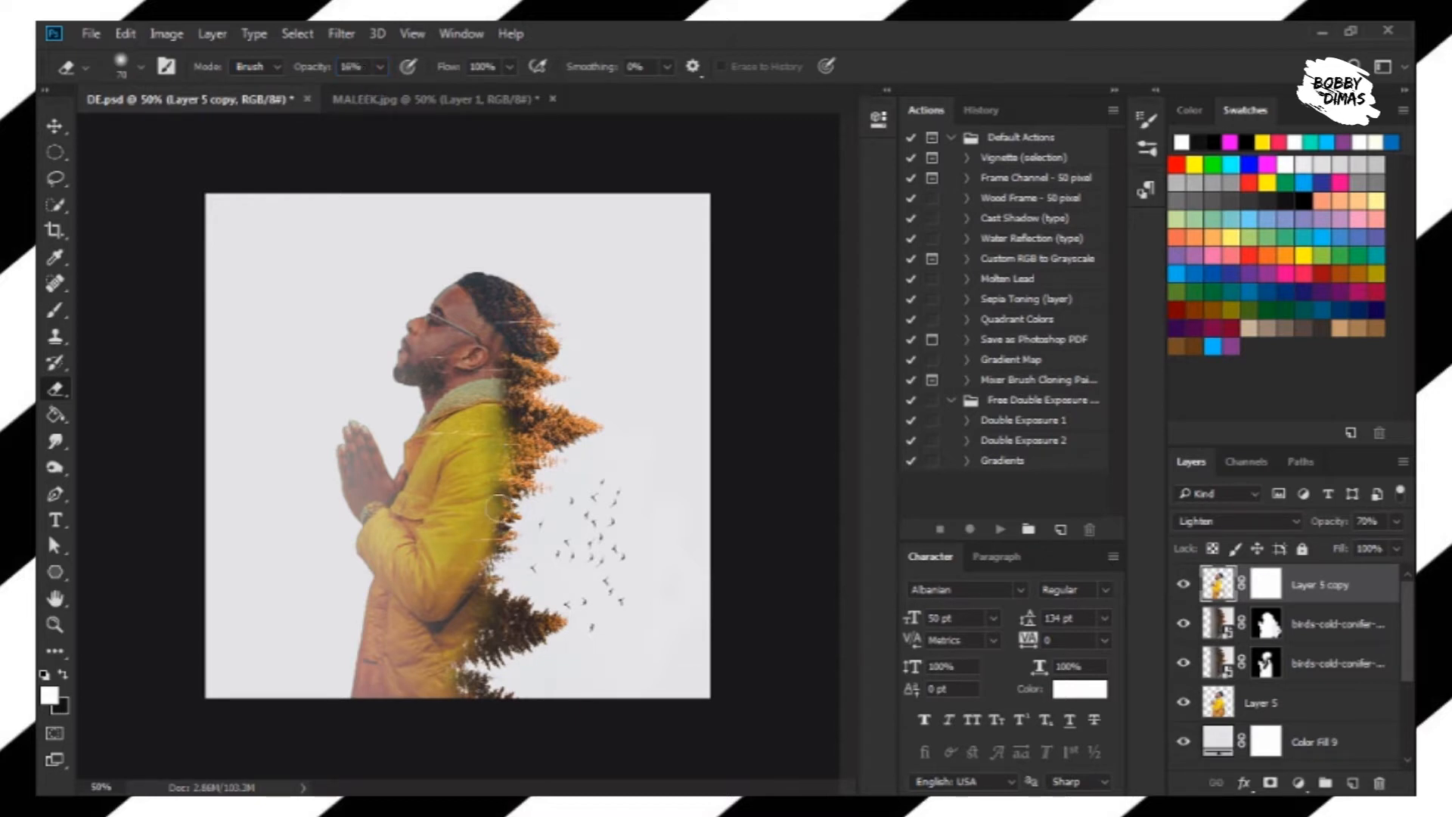
key(Return)
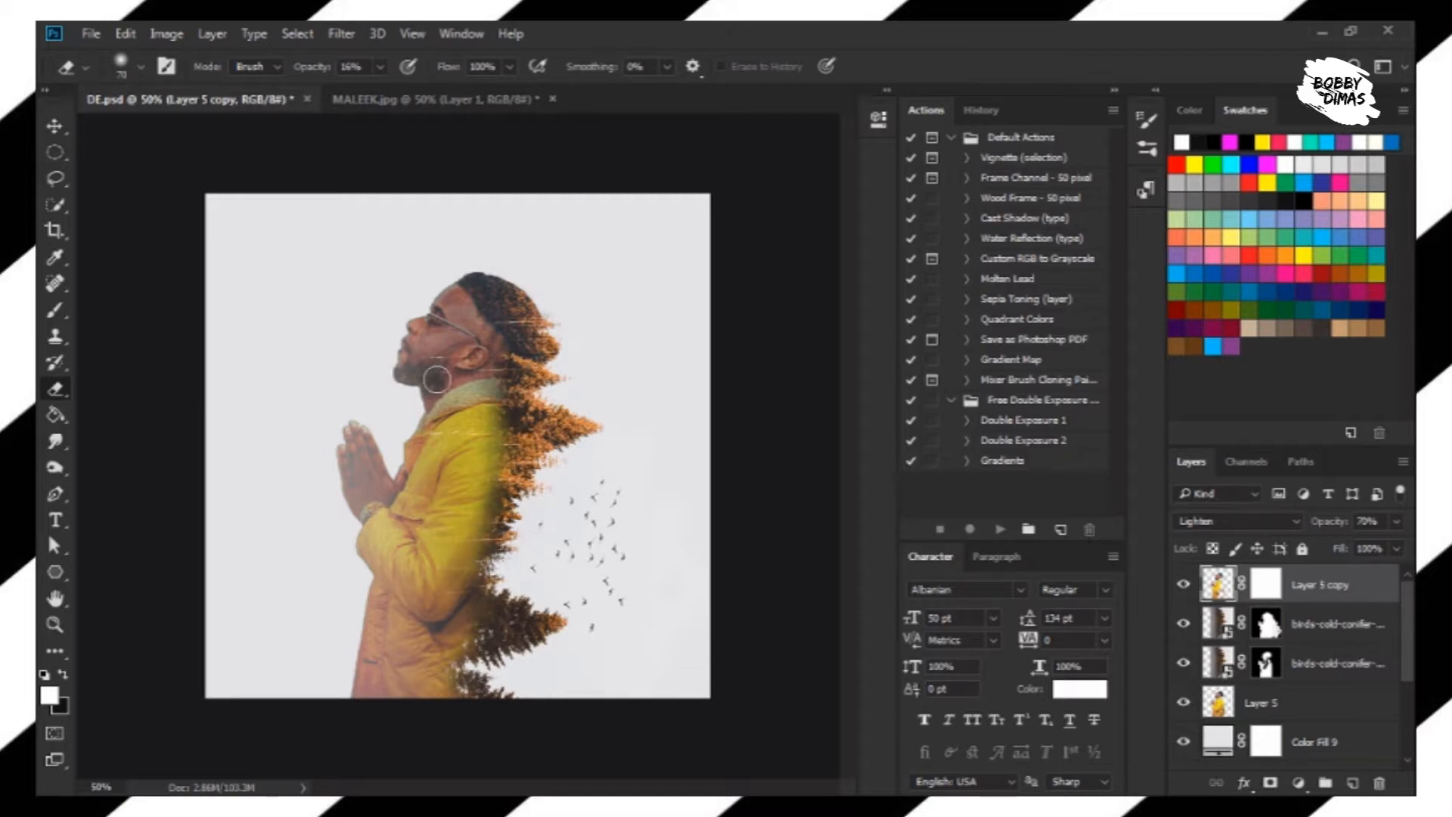
click(64, 319)
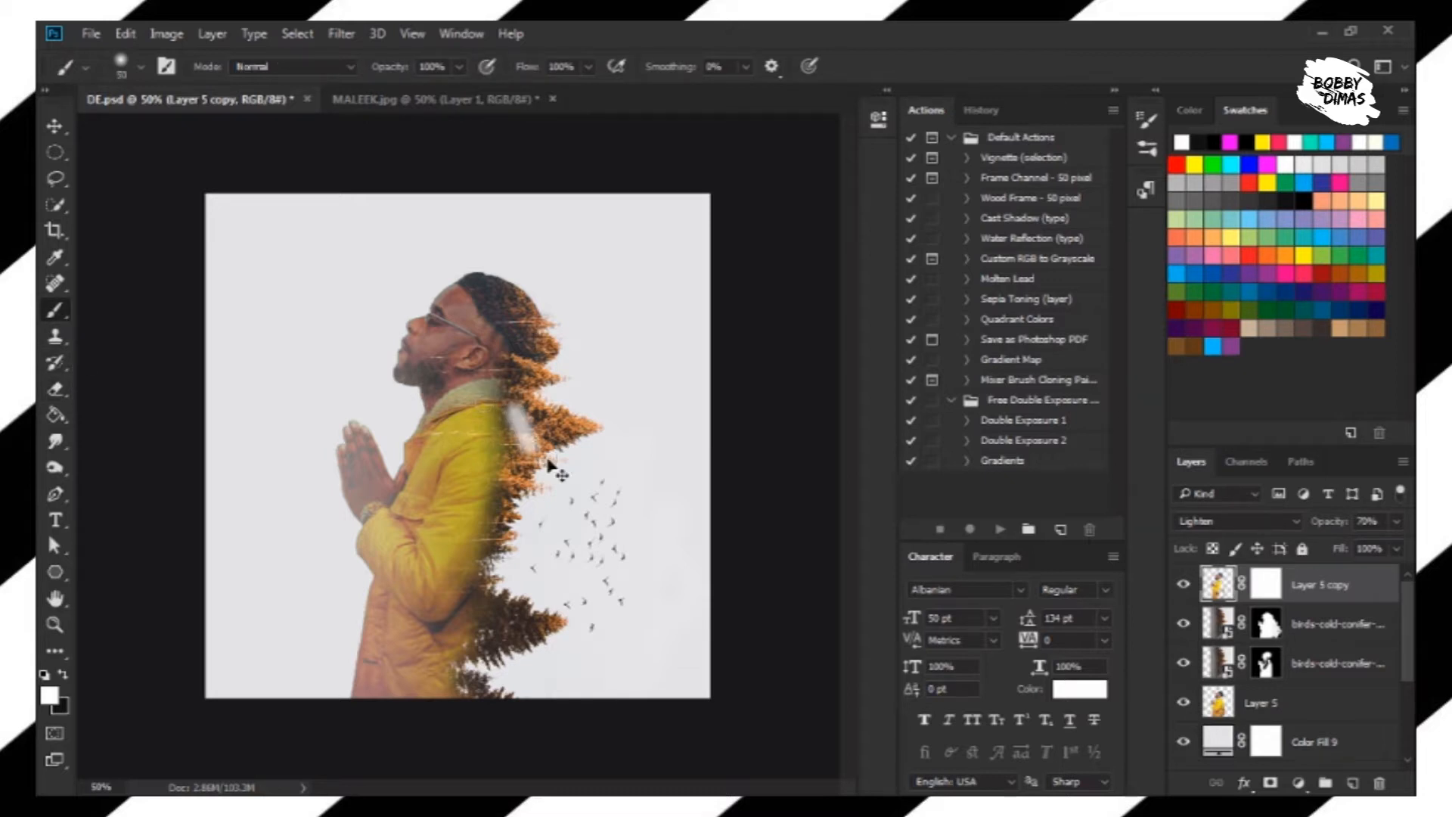
click(1265, 584)
key(x)
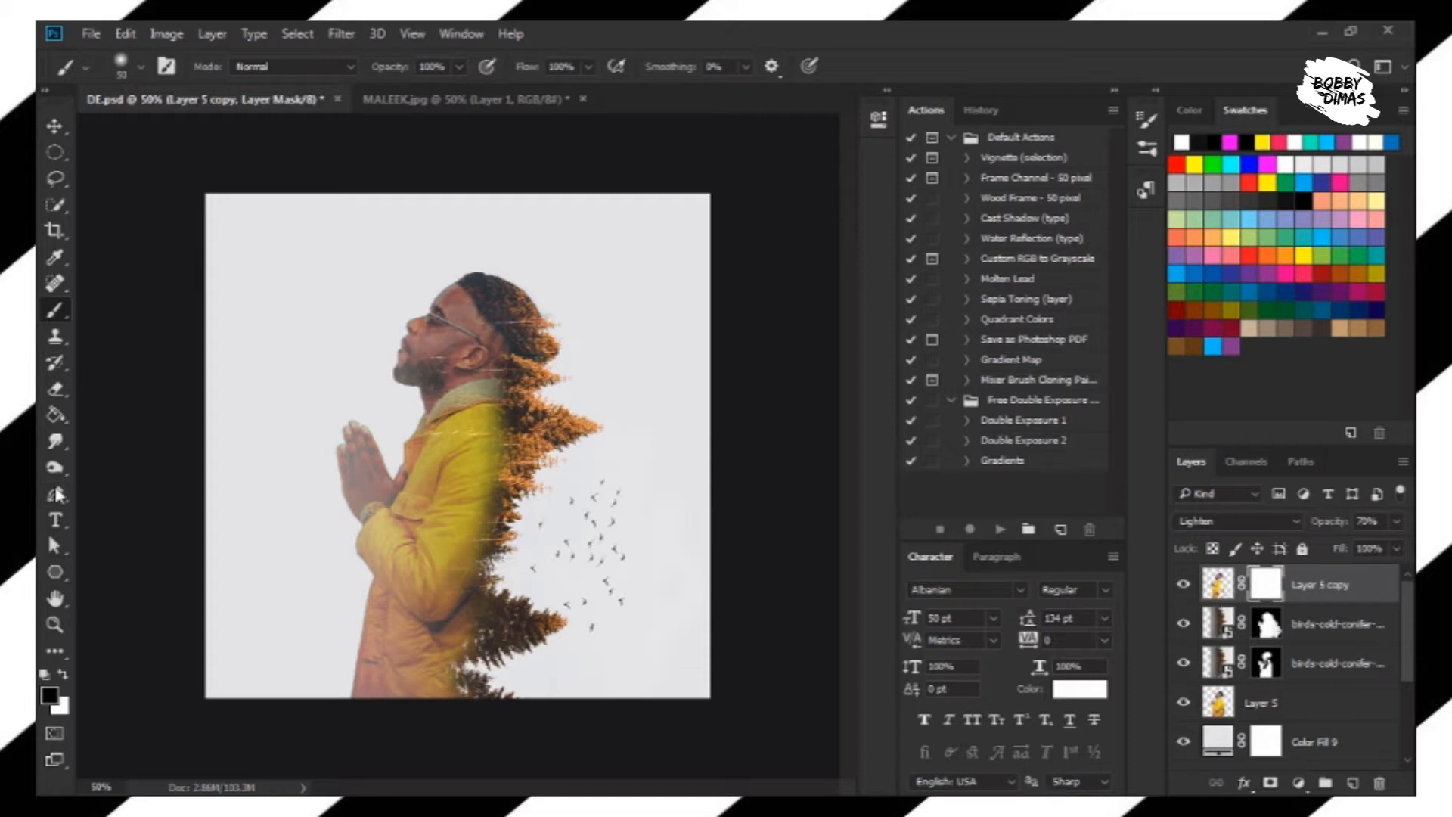
click(59, 393)
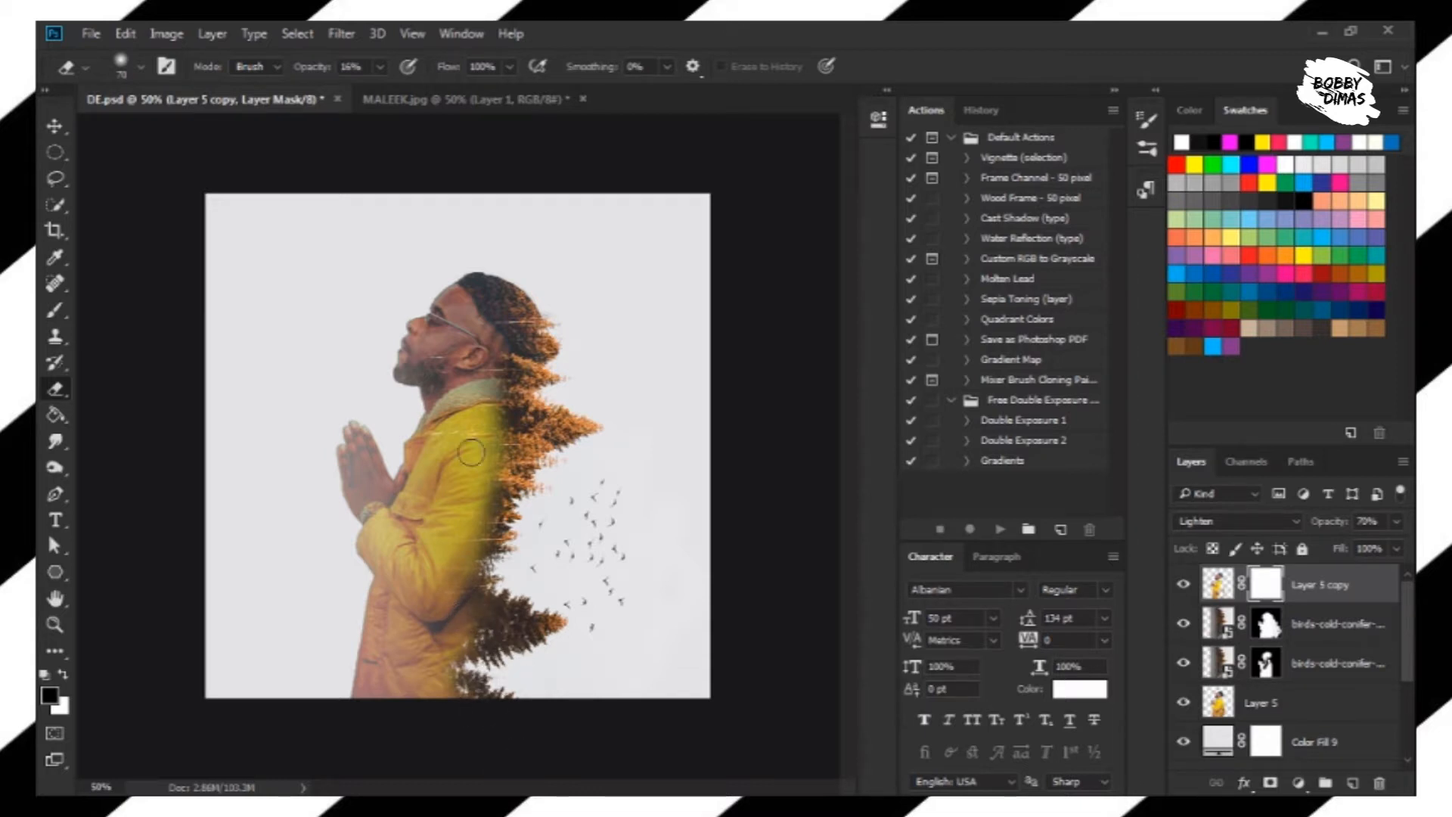
Run the Gradients action with Layer 5 copy selected
click(61, 129)
click(1322, 604)
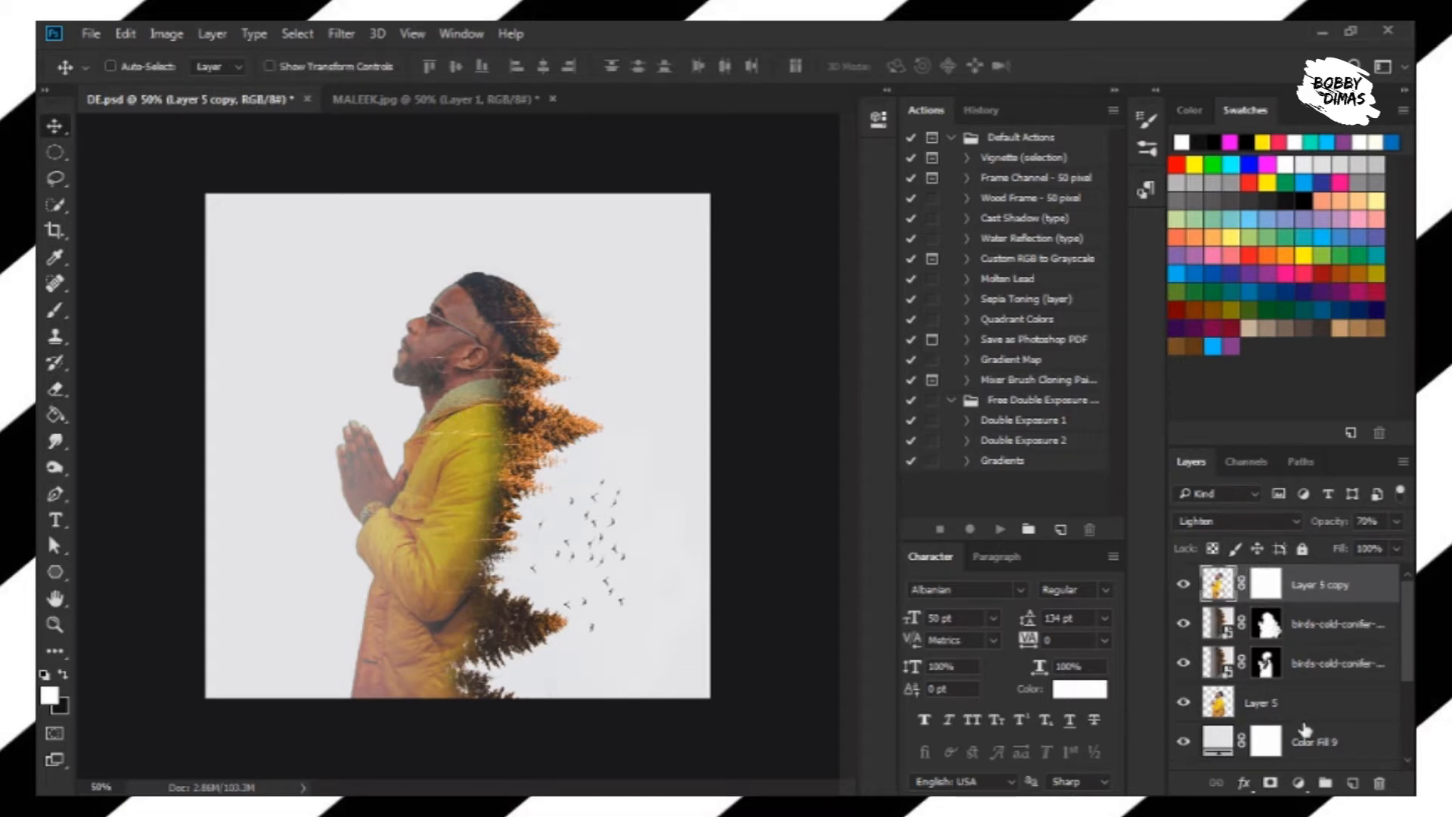
click(979, 465)
click(1000, 529)
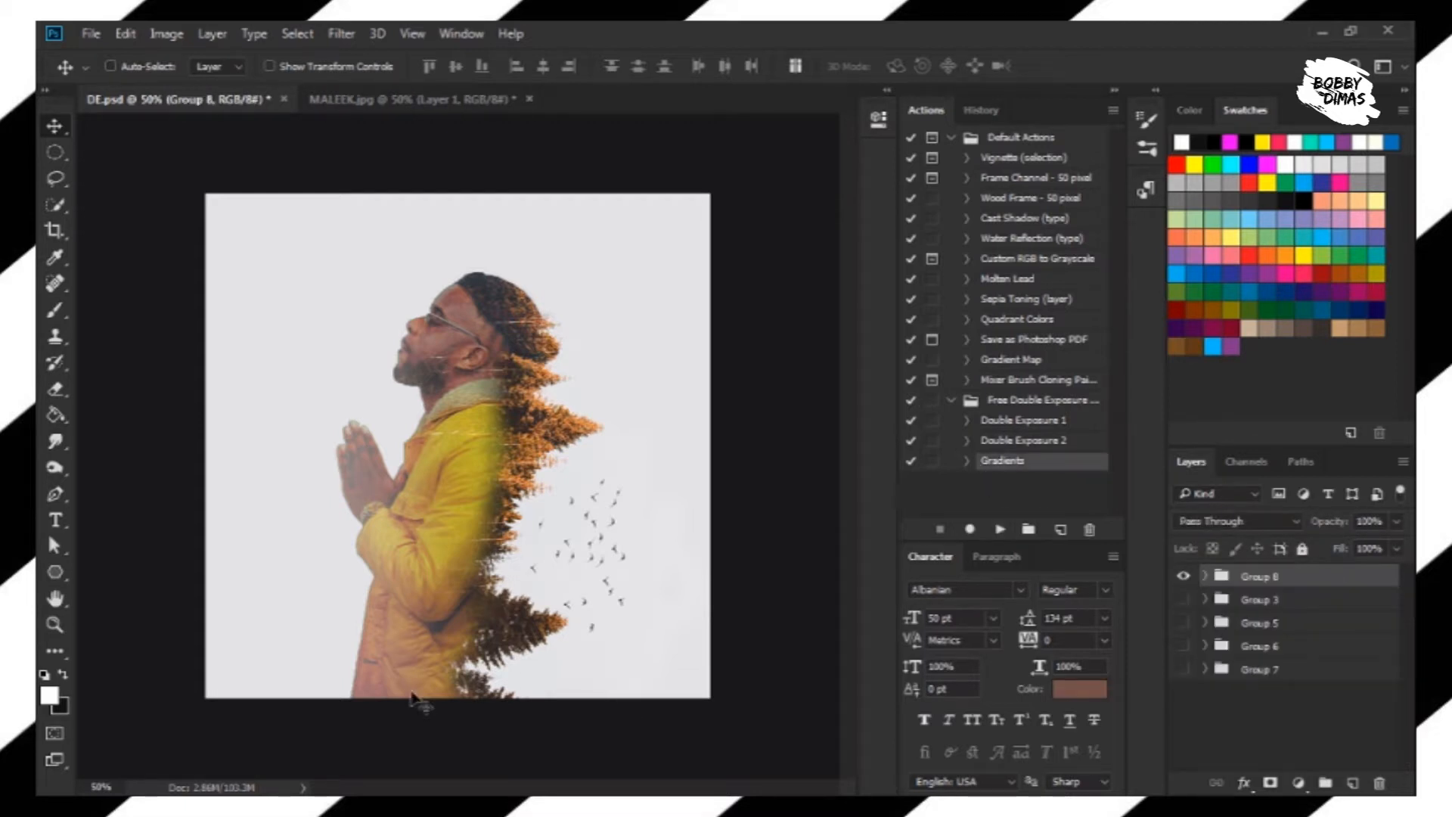
Examine Group 8 and its gradient map layers, previewing the image with and without the group and Gradient Map 6
click(1183, 576)
click(1183, 576)
click(1205, 577)
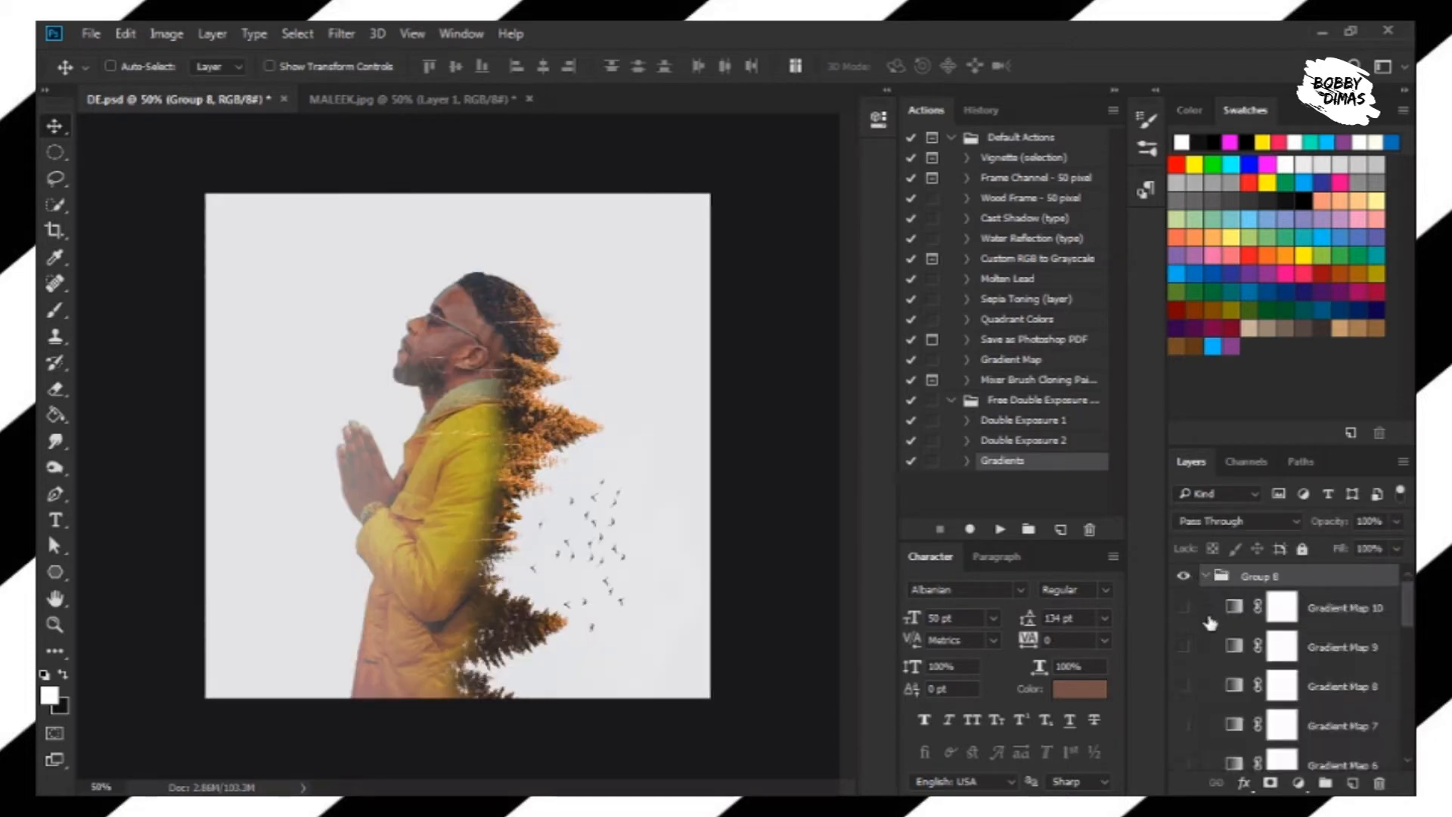
click(1278, 620)
scroll(1267, 643, down, 2)
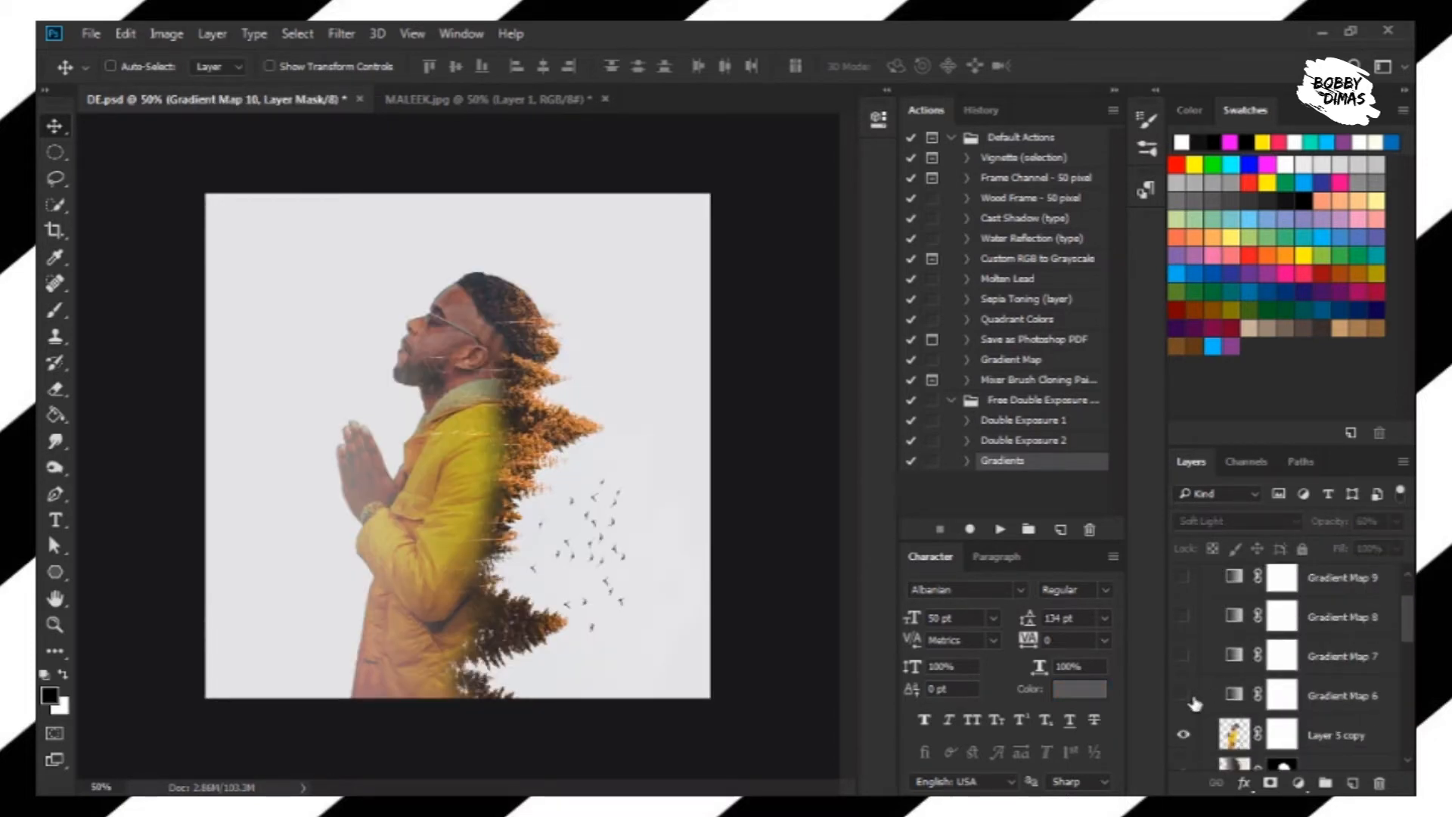
click(1184, 695)
click(1183, 694)
Group the layers from Gradient Map 6 to Gradient Map 10 inside Group 8
click(1332, 665)
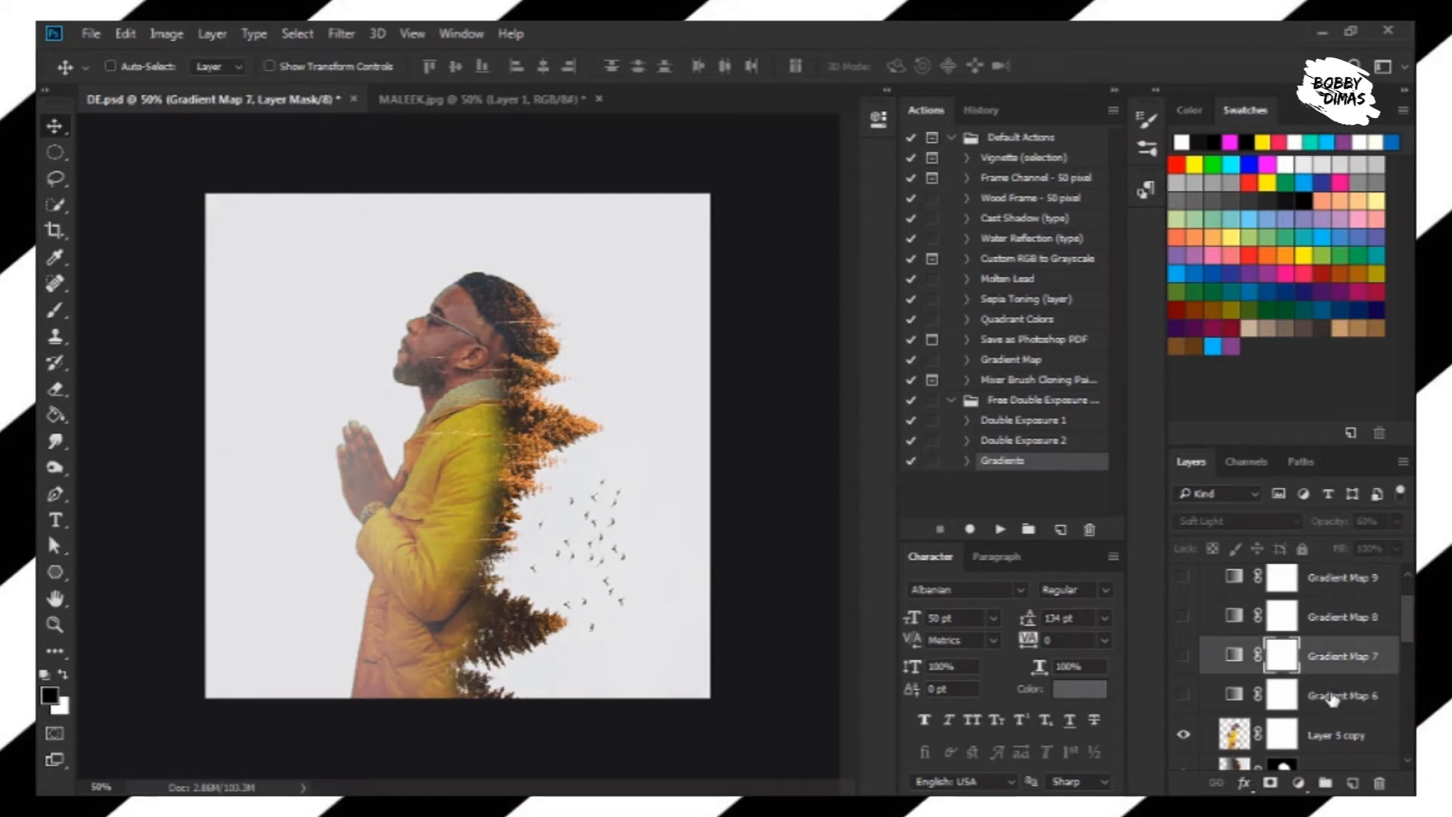
click(1332, 697)
scroll(1333, 699, up, 2)
shift+click(1343, 609)
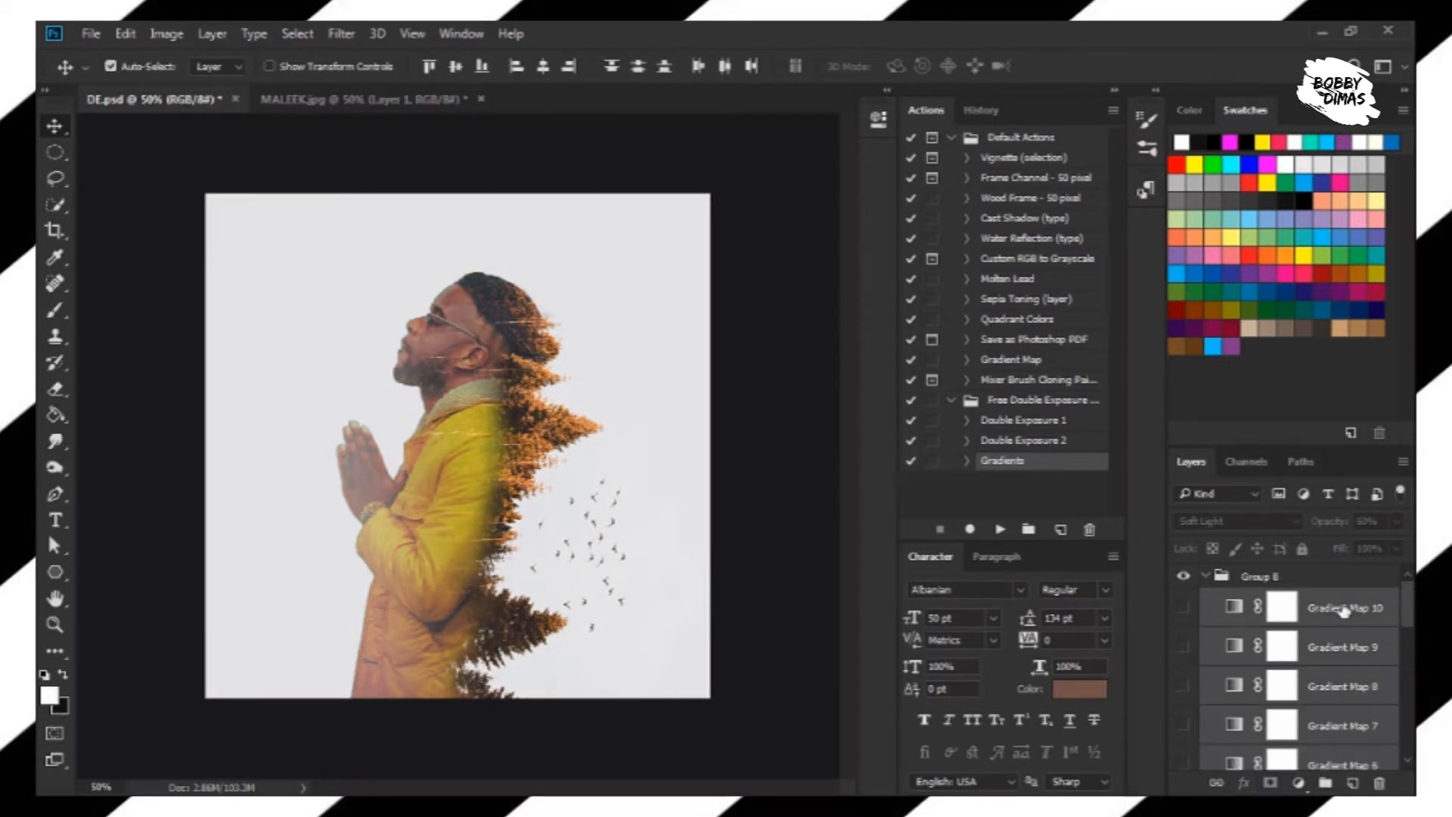
key(ctrl+g)
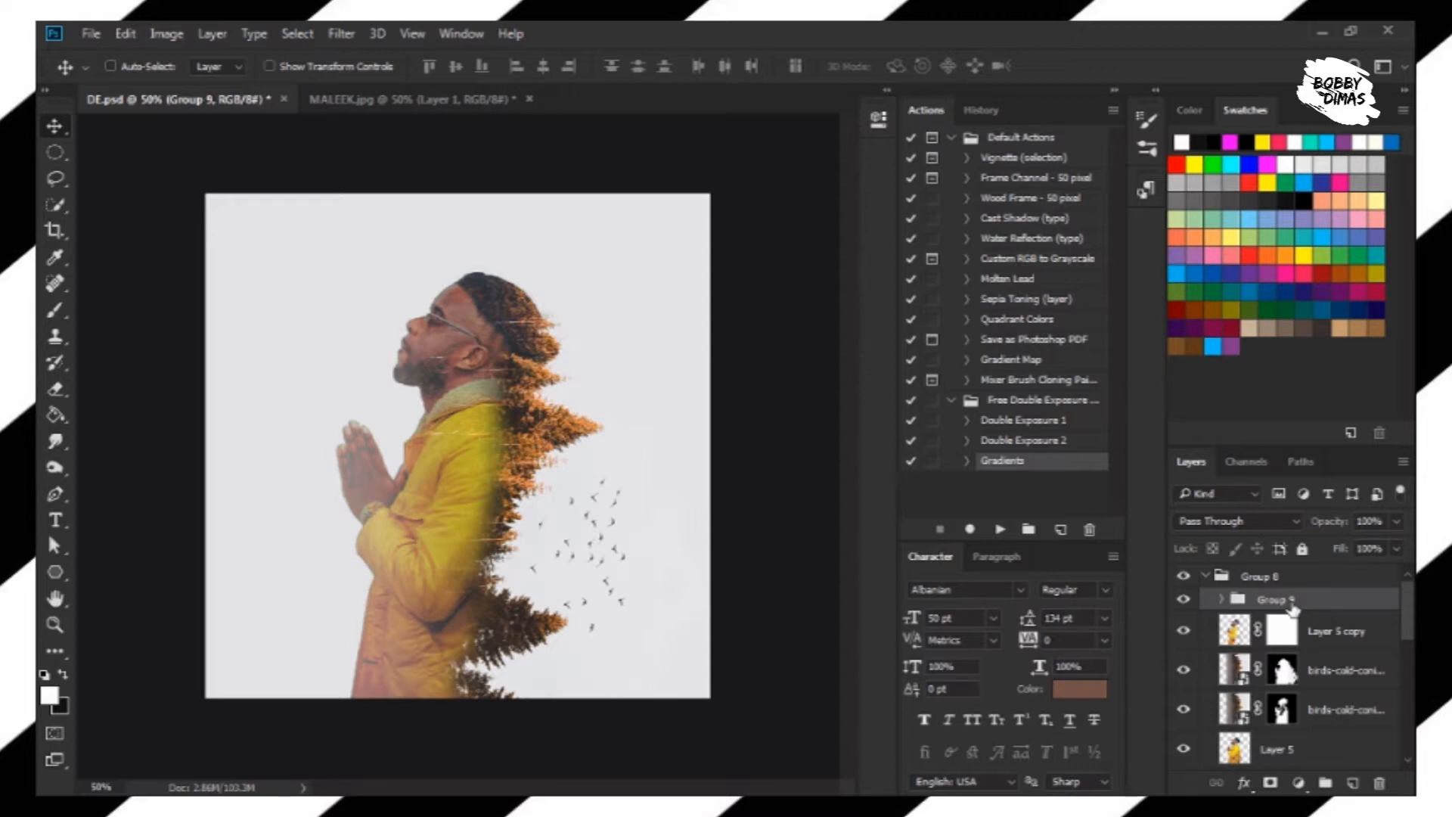
Try the gradient maps in Group 9 and leave Gradient Map 6 and Gradient Map 9 visible
click(1219, 599)
scroll(1196, 669, down, 1)
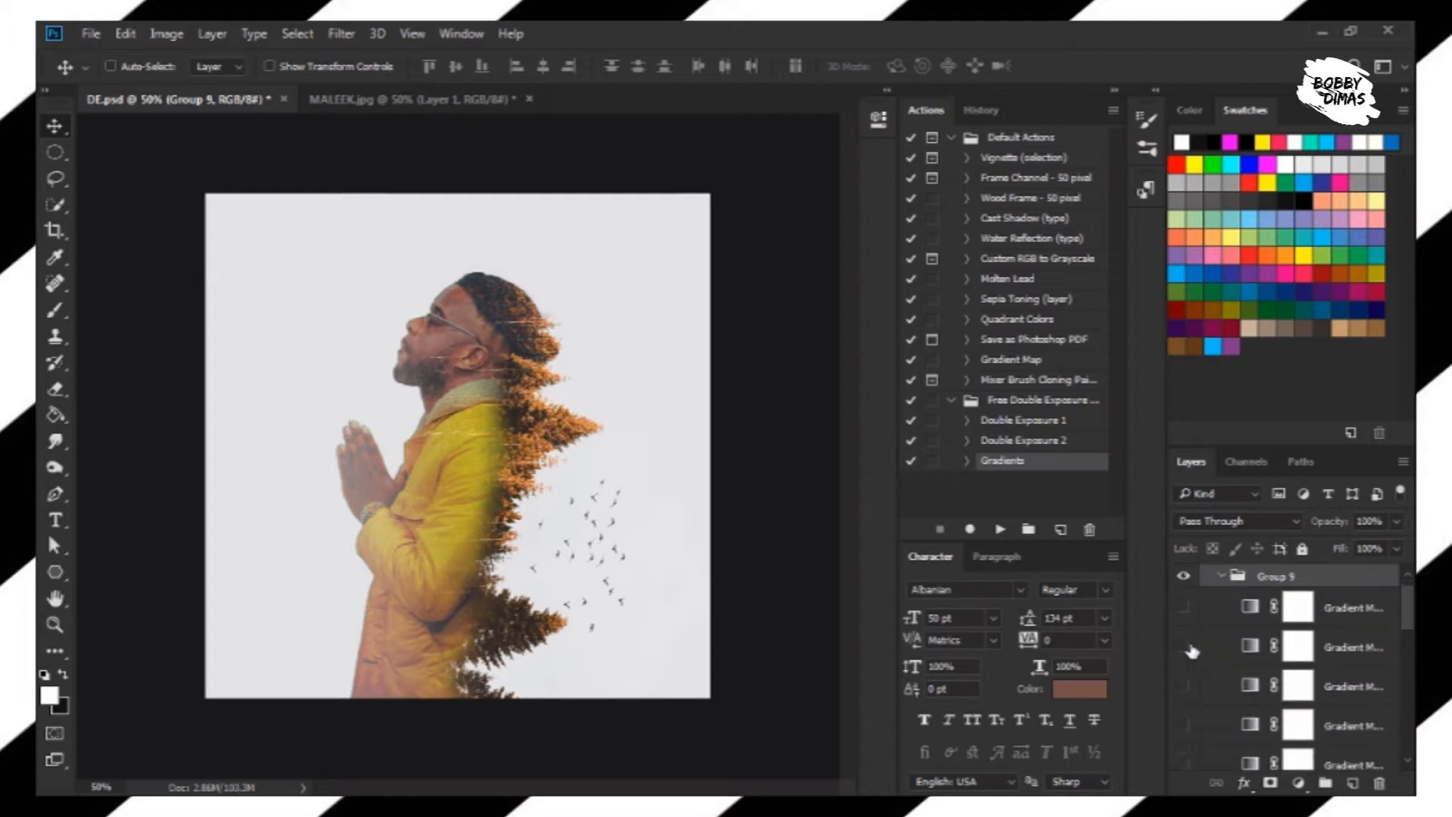
click(1184, 607)
scroll(1184, 652, down, 3)
click(1184, 695)
click(1183, 656)
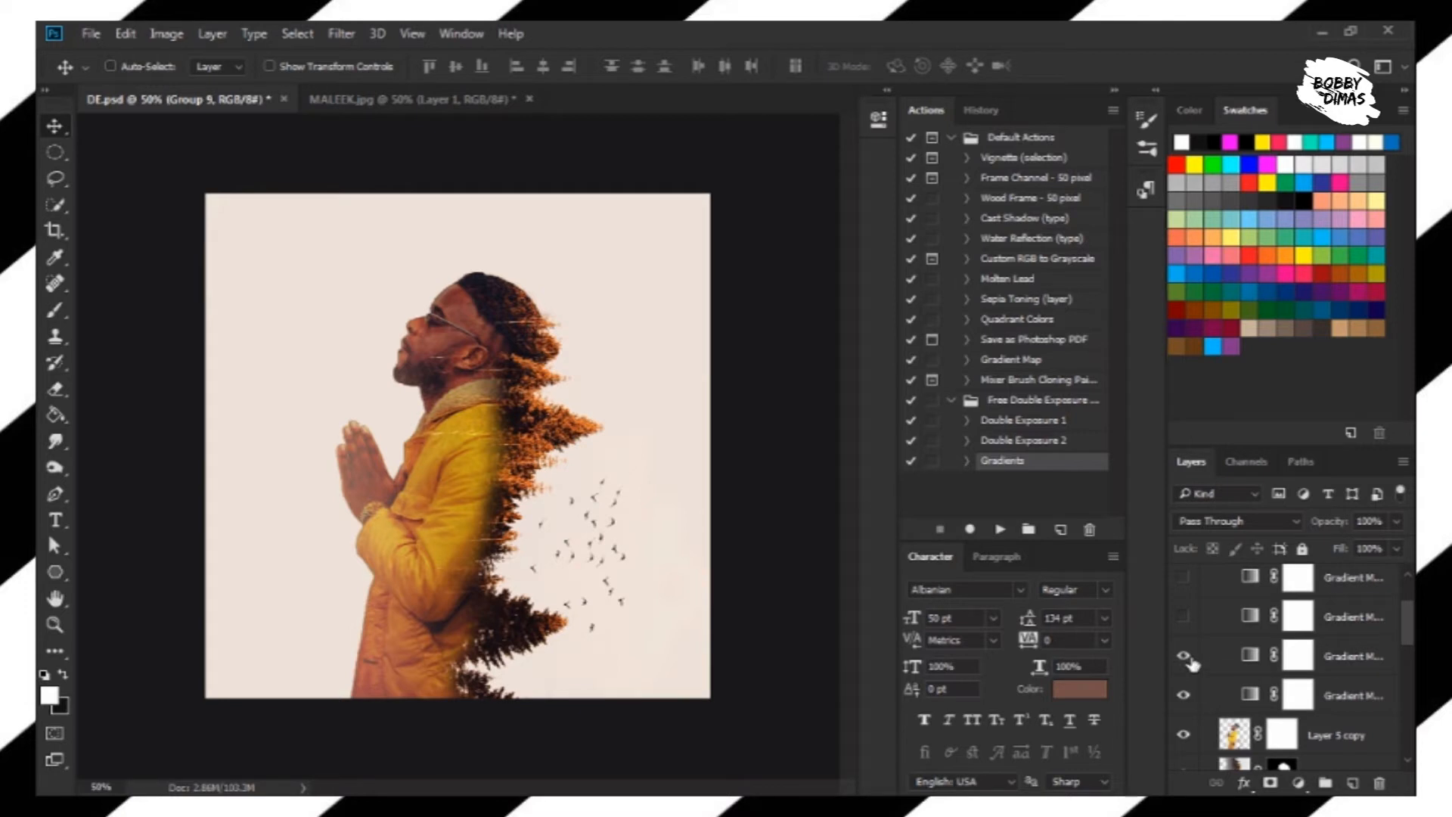
click(1183, 656)
scroll(1197, 654, up, 3)
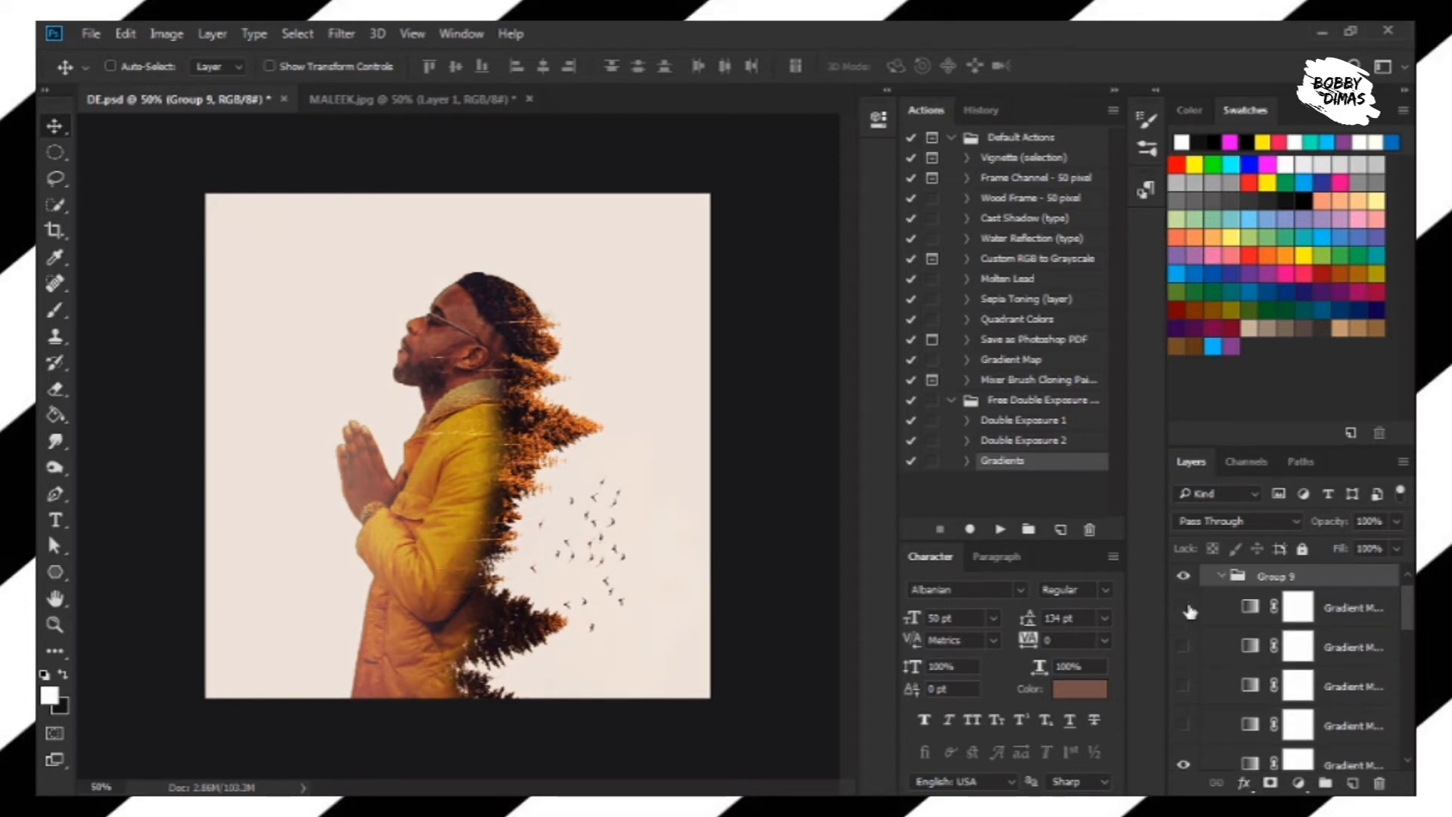
click(1185, 608)
click(1180, 649)
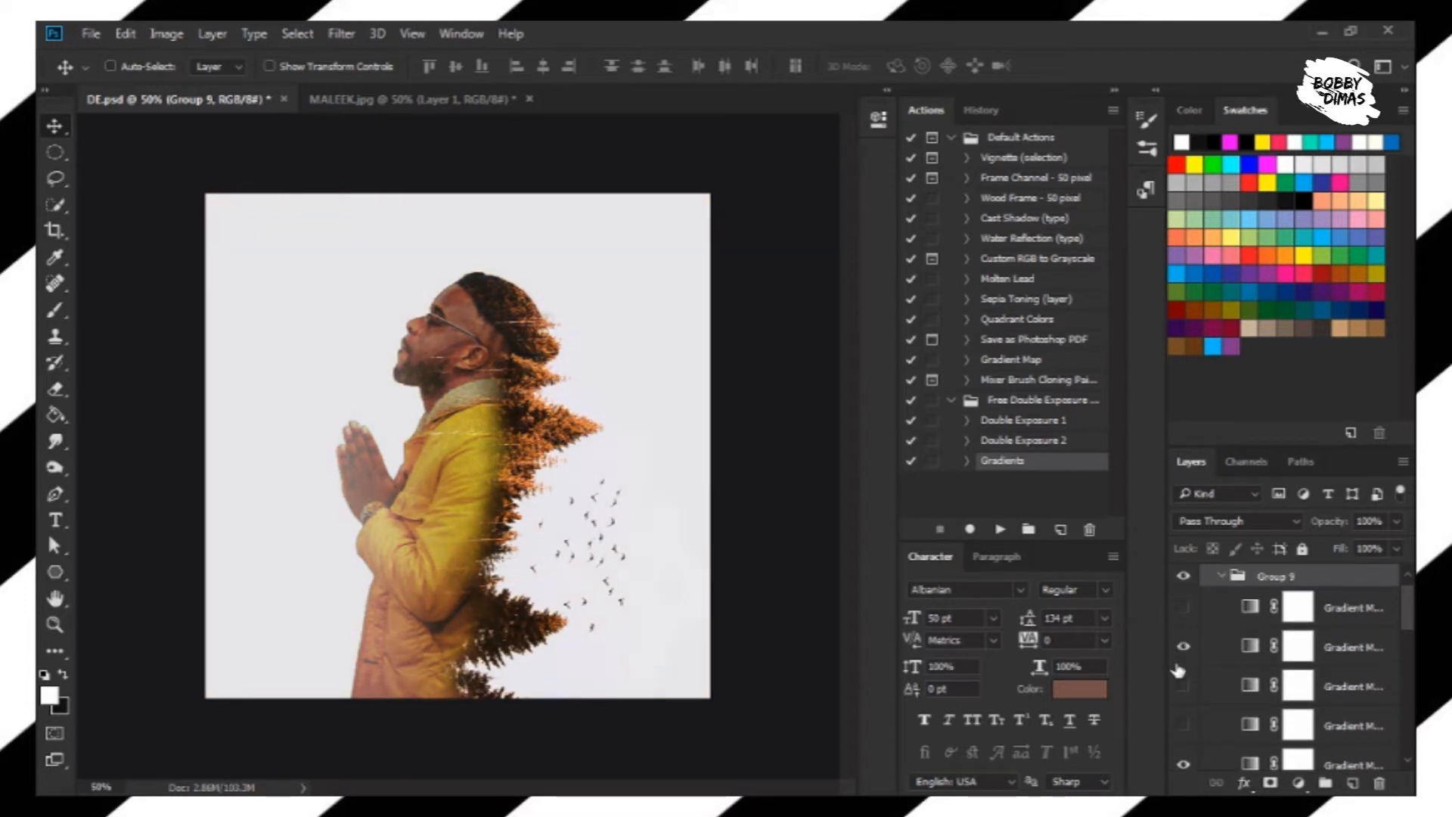
Paint black on Layer 5 copy's mask along the back of the yellow jacket with the Brush tool at 100% opacity
scroll(1286, 661, down, 3)
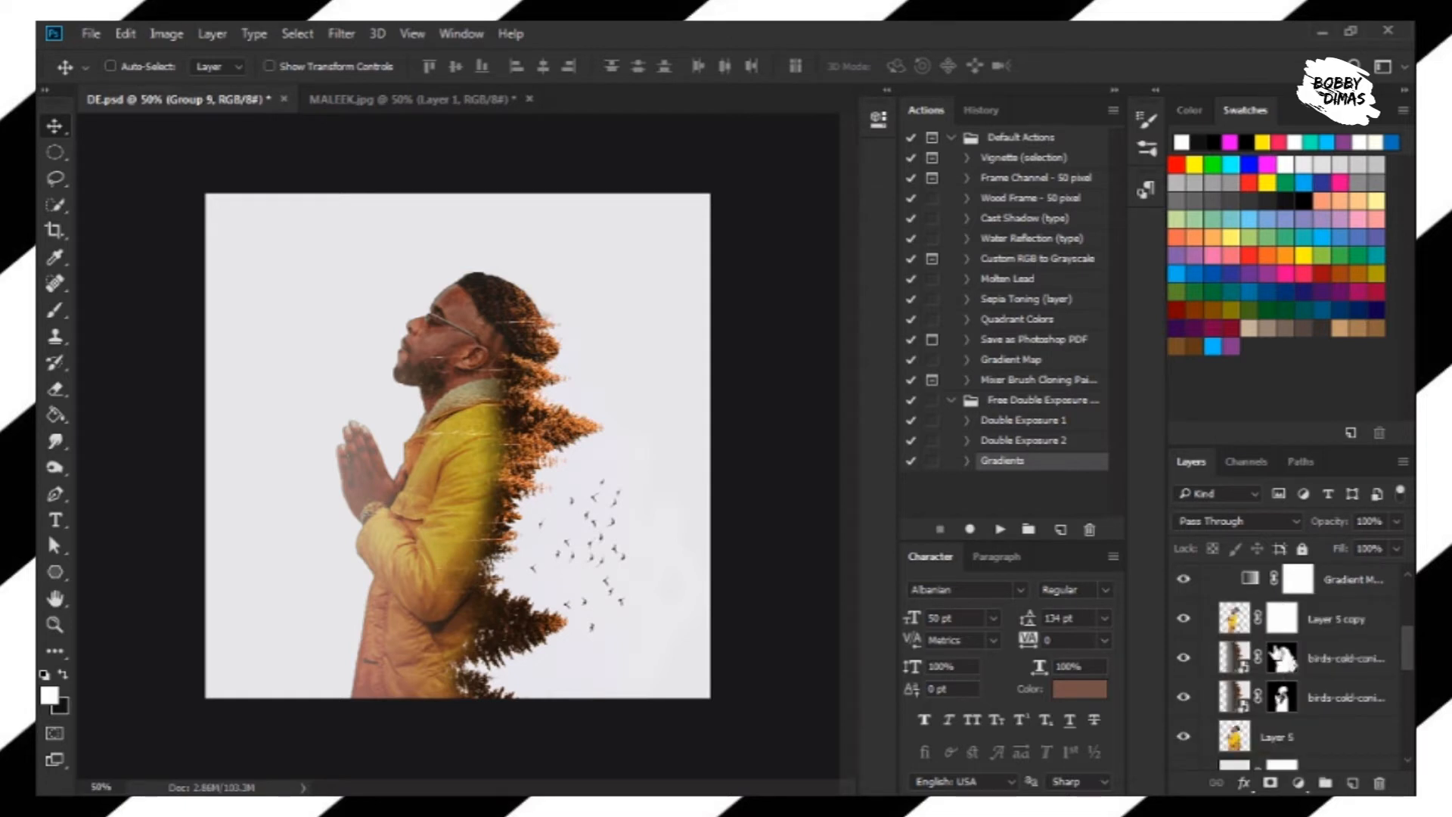
click(1281, 652)
click(1281, 617)
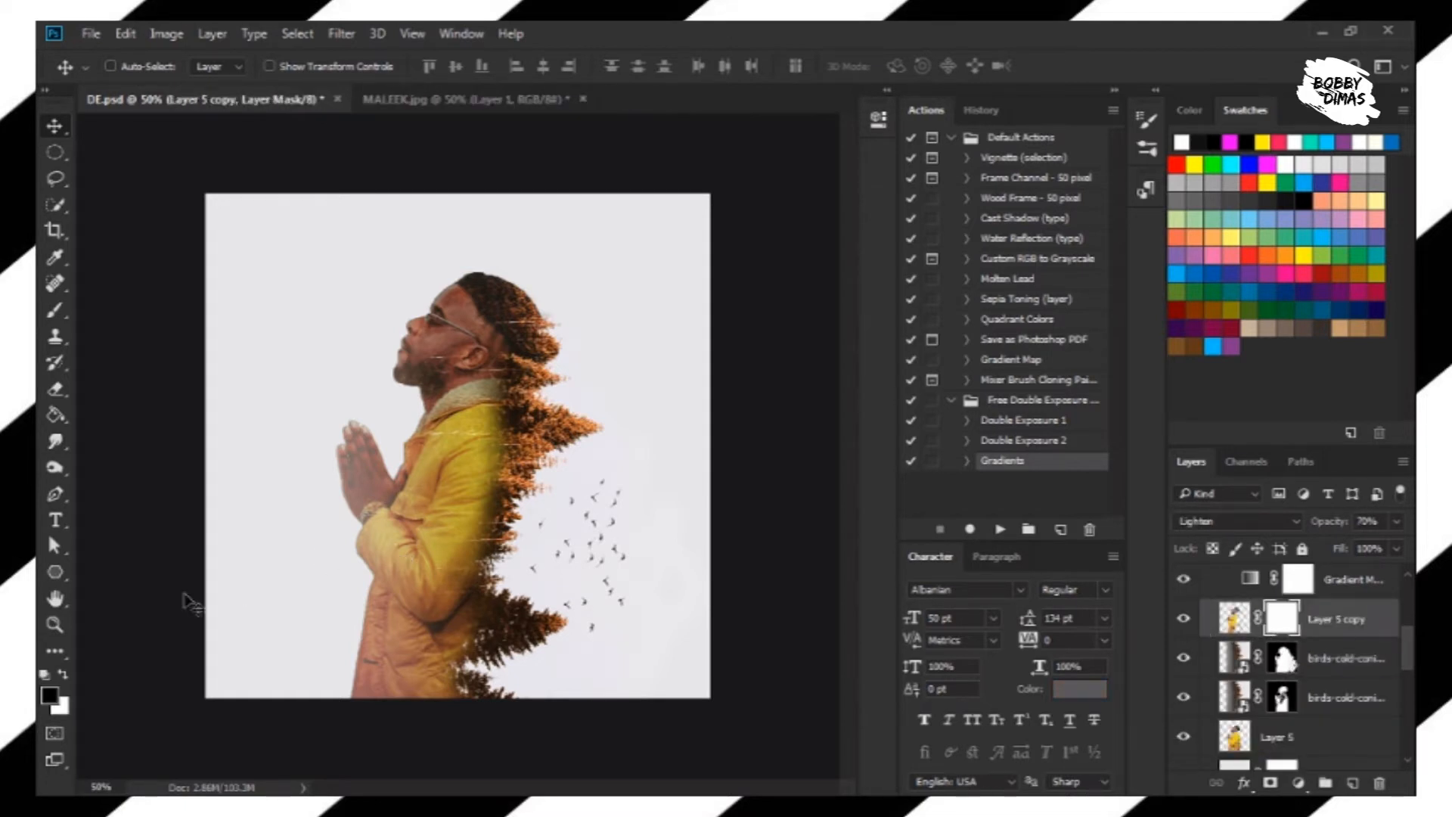
click(55, 389)
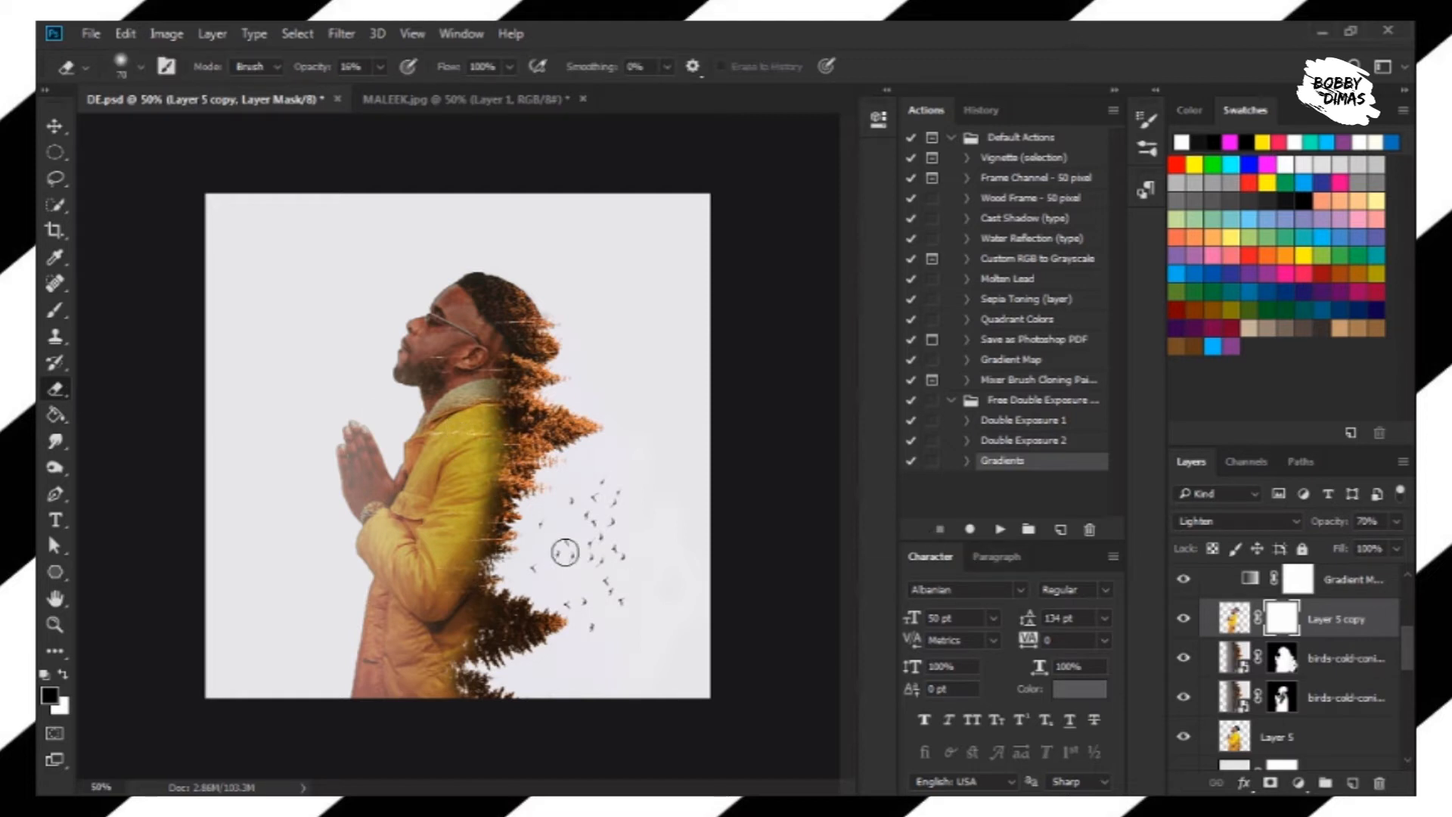
click(52, 310)
mouse_move(508, 382)
mouse_down()
mouse_move(507, 473)
mouse_move(524, 477)
mouse_up()
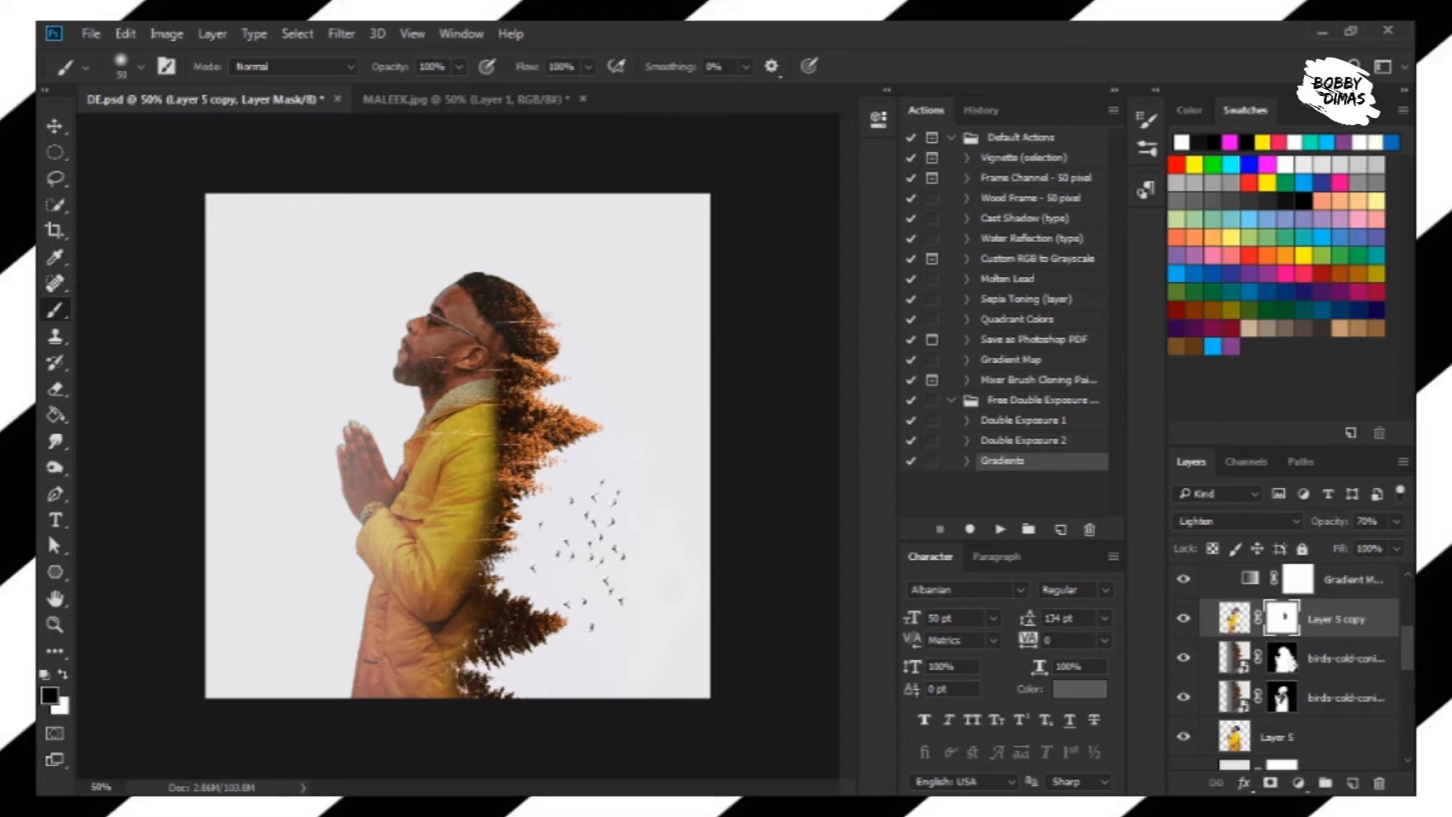
Paint white on Layer 5 copy's mask down the back edge of the jacket to its bottom, enlarging the brush for the lower part
click(55, 414)
click(55, 388)
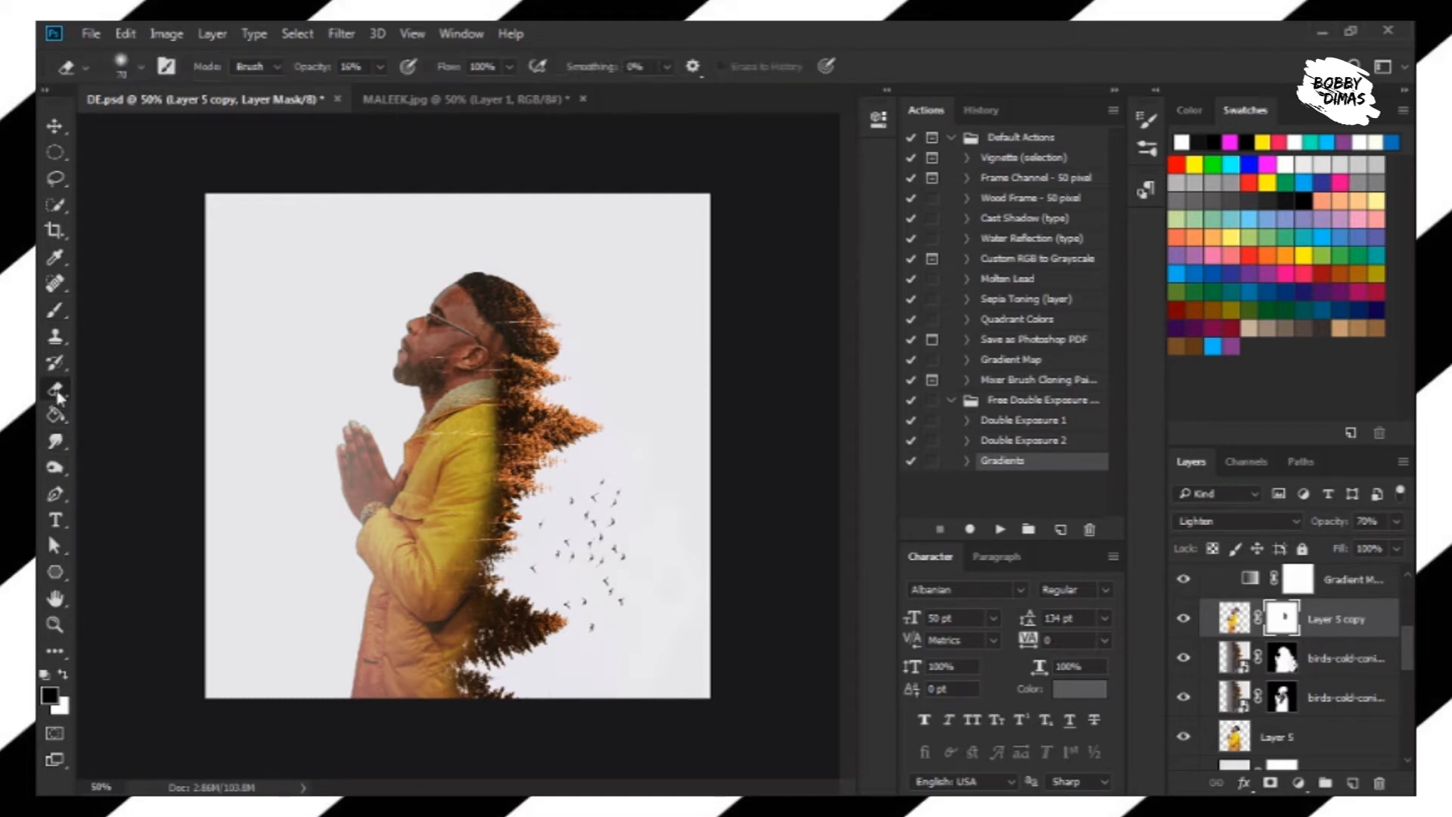
click(64, 674)
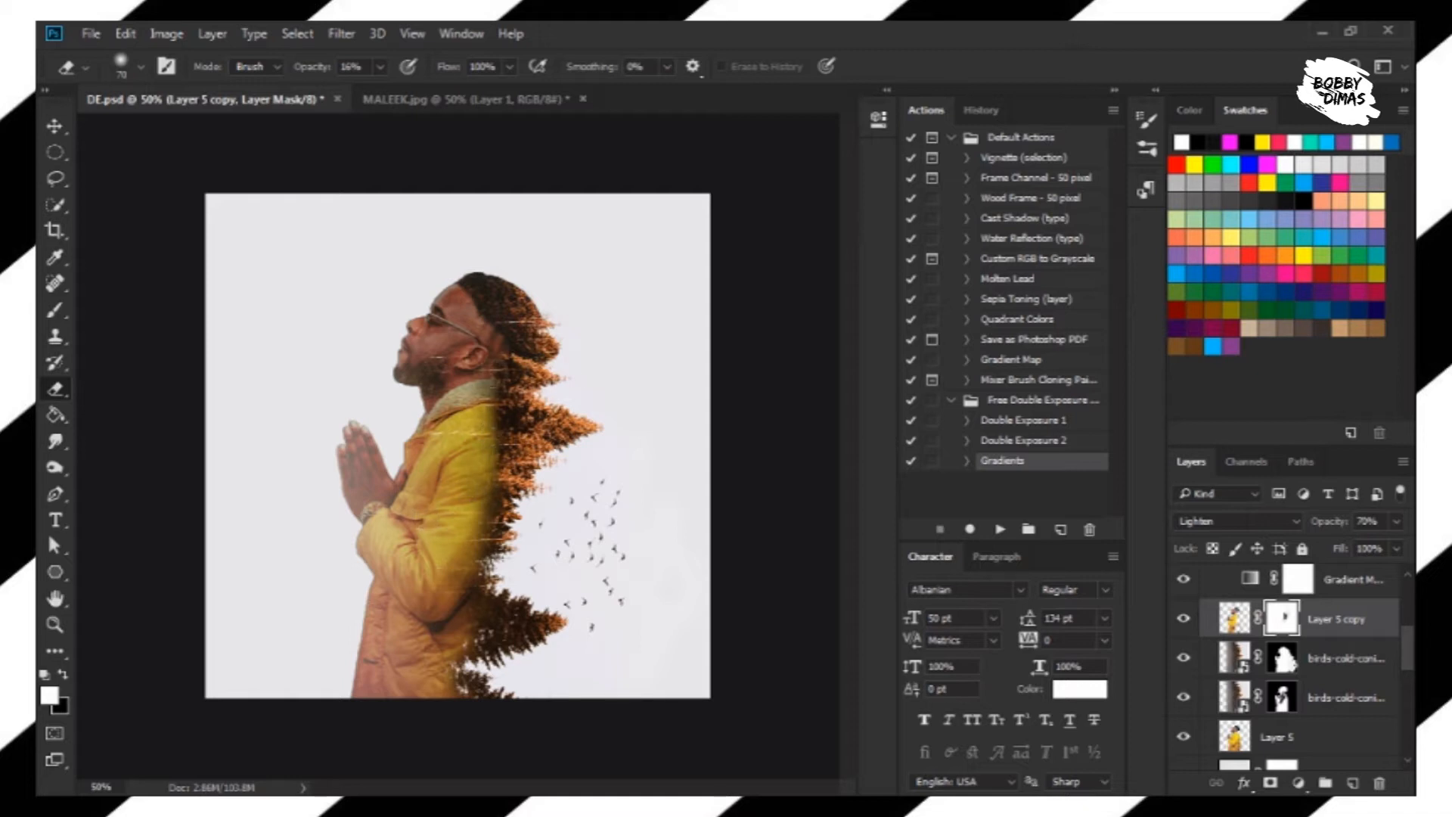
click(55, 310)
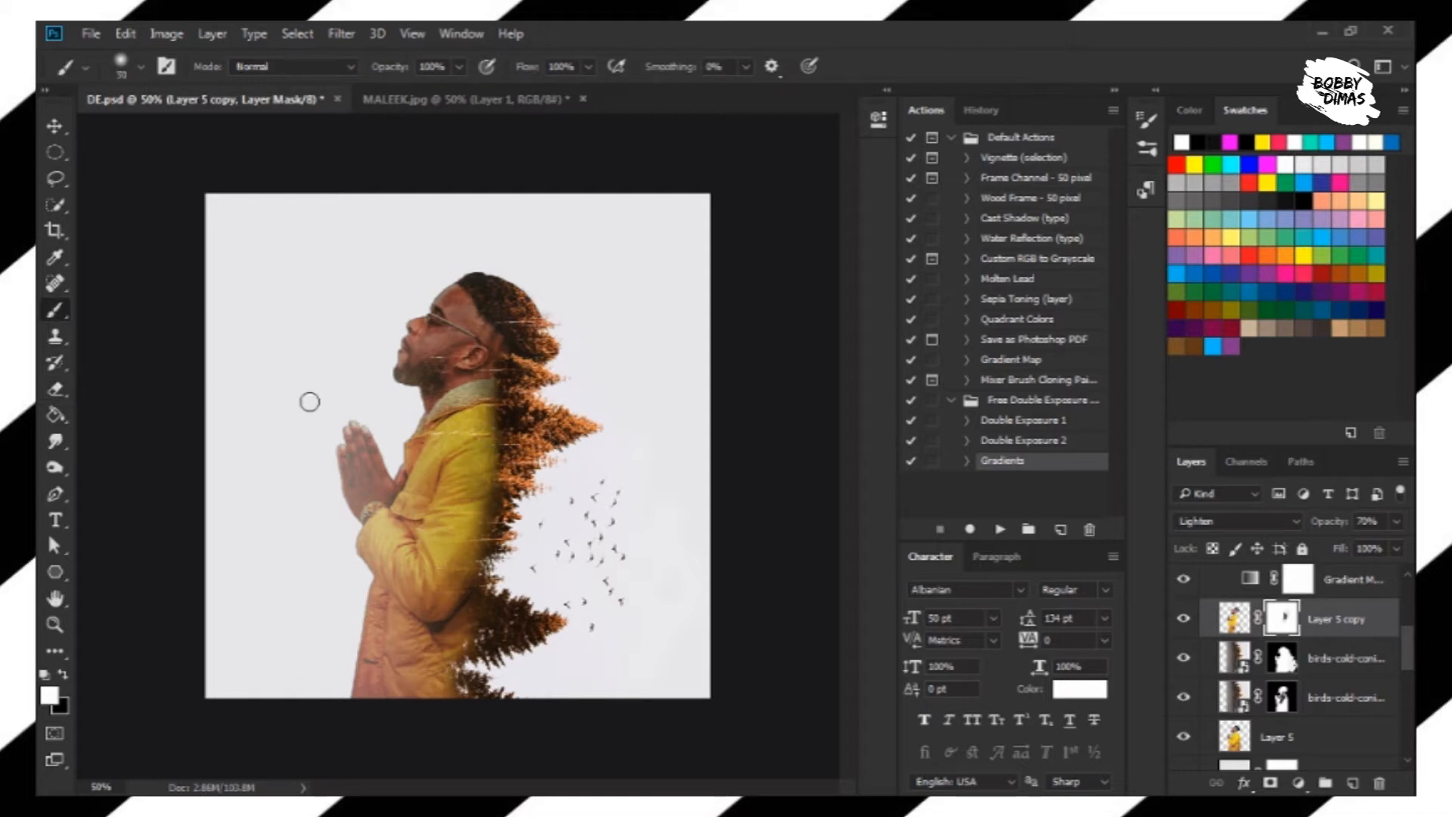
mouse_move(510, 393)
mouse_down()
mouse_move(497, 442)
mouse_move(503, 367)
mouse_move(522, 472)
mouse_move(502, 406)
mouse_move(517, 473)
mouse_move(514, 459)
mouse_move(507, 501)
mouse_move(498, 433)
mouse_move(495, 529)
mouse_move(493, 474)
mouse_move(469, 583)
mouse_move(499, 503)
mouse_move(480, 557)
mouse_up()
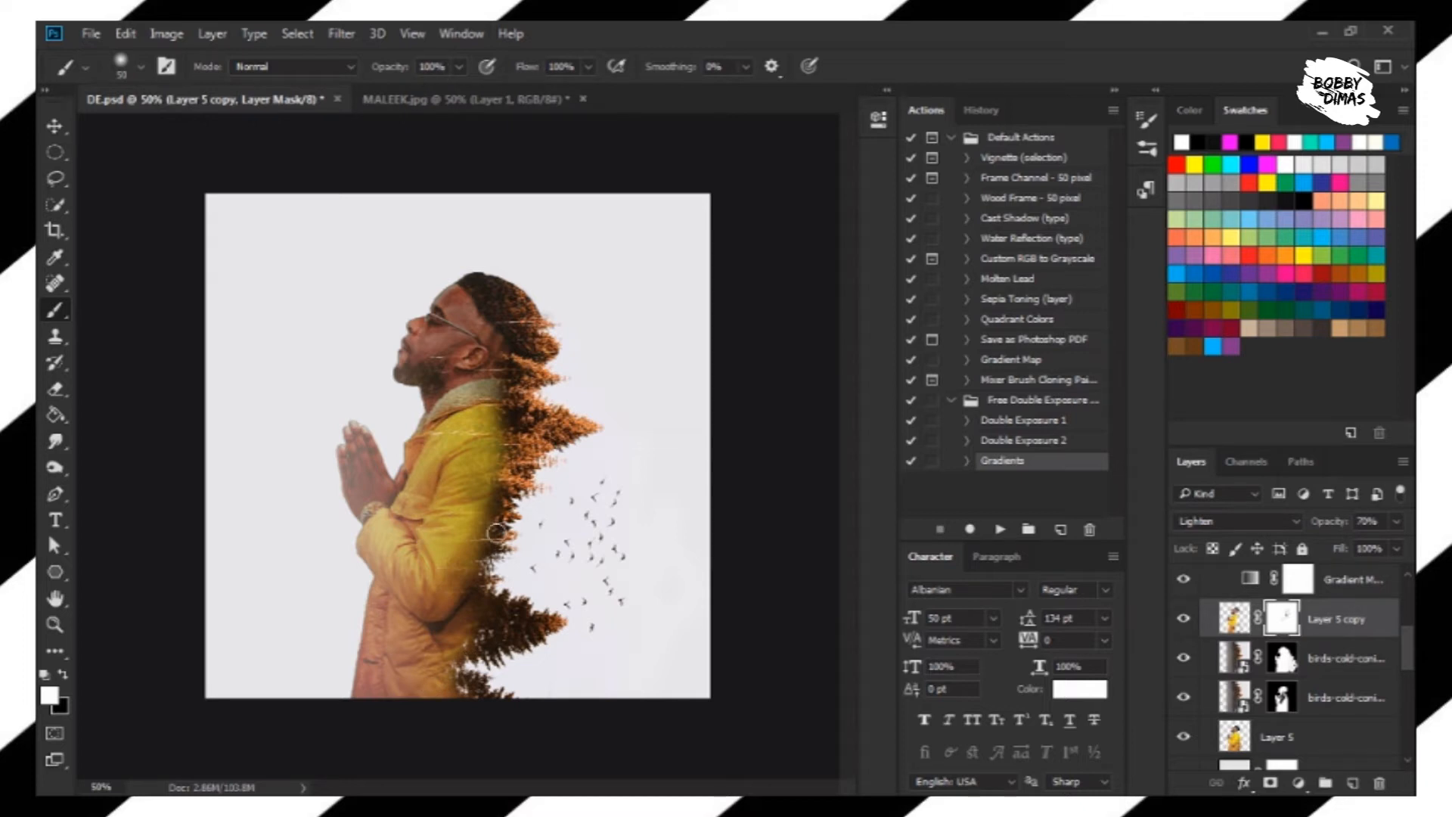
key(bracketright)
key(bracketright)
key(bracketright)
key(bracketright)
mouse_move(493, 554)
mouse_down()
mouse_move(540, 483)
mouse_move(480, 539)
mouse_move(525, 455)
mouse_move(491, 531)
mouse_move(546, 475)
mouse_move(504, 564)
mouse_move(521, 450)
mouse_move(483, 515)
mouse_move(507, 451)
mouse_move(497, 457)
mouse_move(501, 425)
mouse_move(523, 417)
mouse_move(512, 390)
mouse_move(559, 330)
mouse_move(506, 383)
mouse_move(479, 573)
mouse_move(484, 563)
mouse_move(459, 620)
mouse_move(485, 619)
mouse_move(476, 707)
mouse_up()
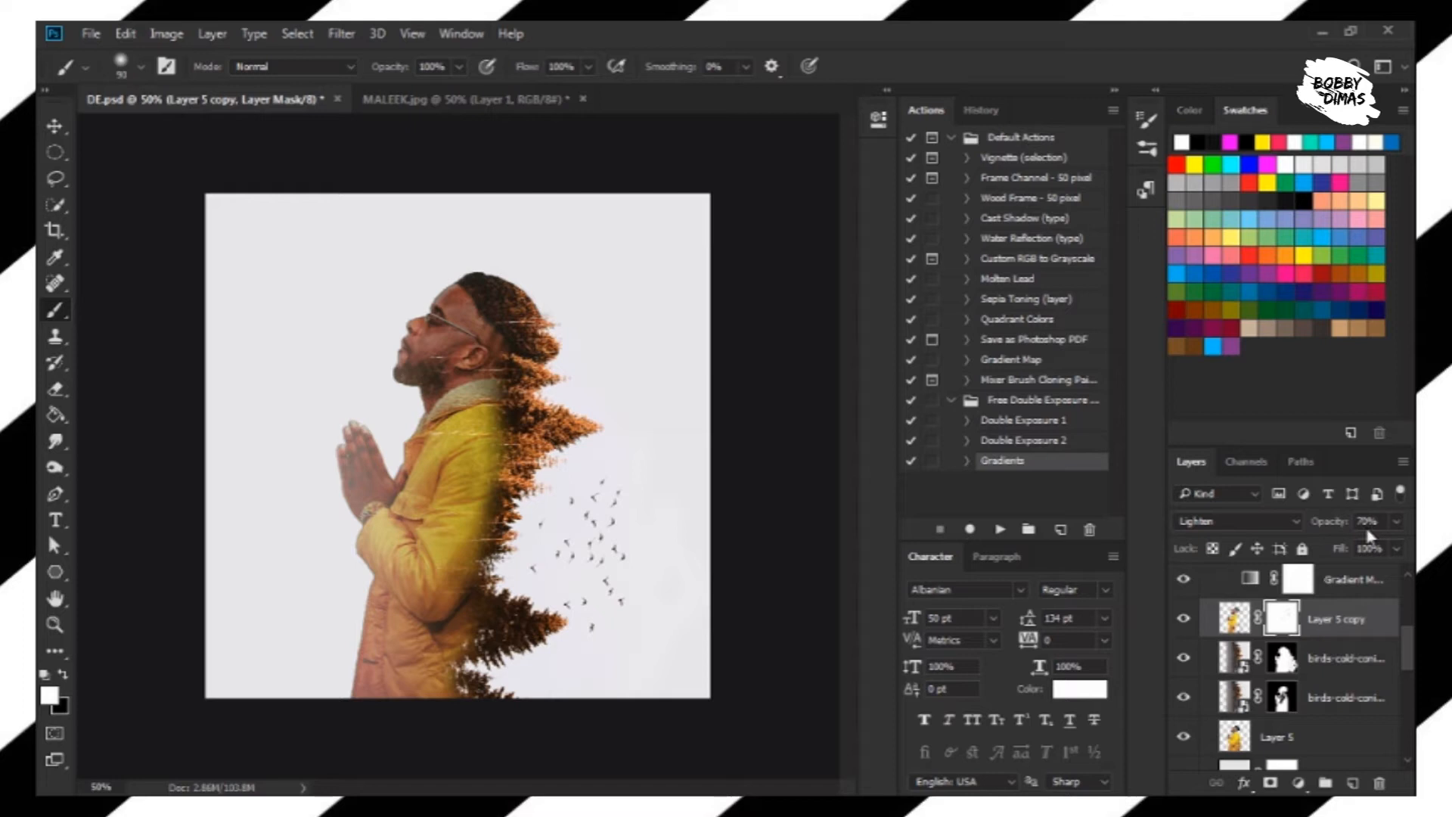
Paint white on the mask of the birds-cold-conifer copy 2 layer along the back of the jacket
click(1283, 658)
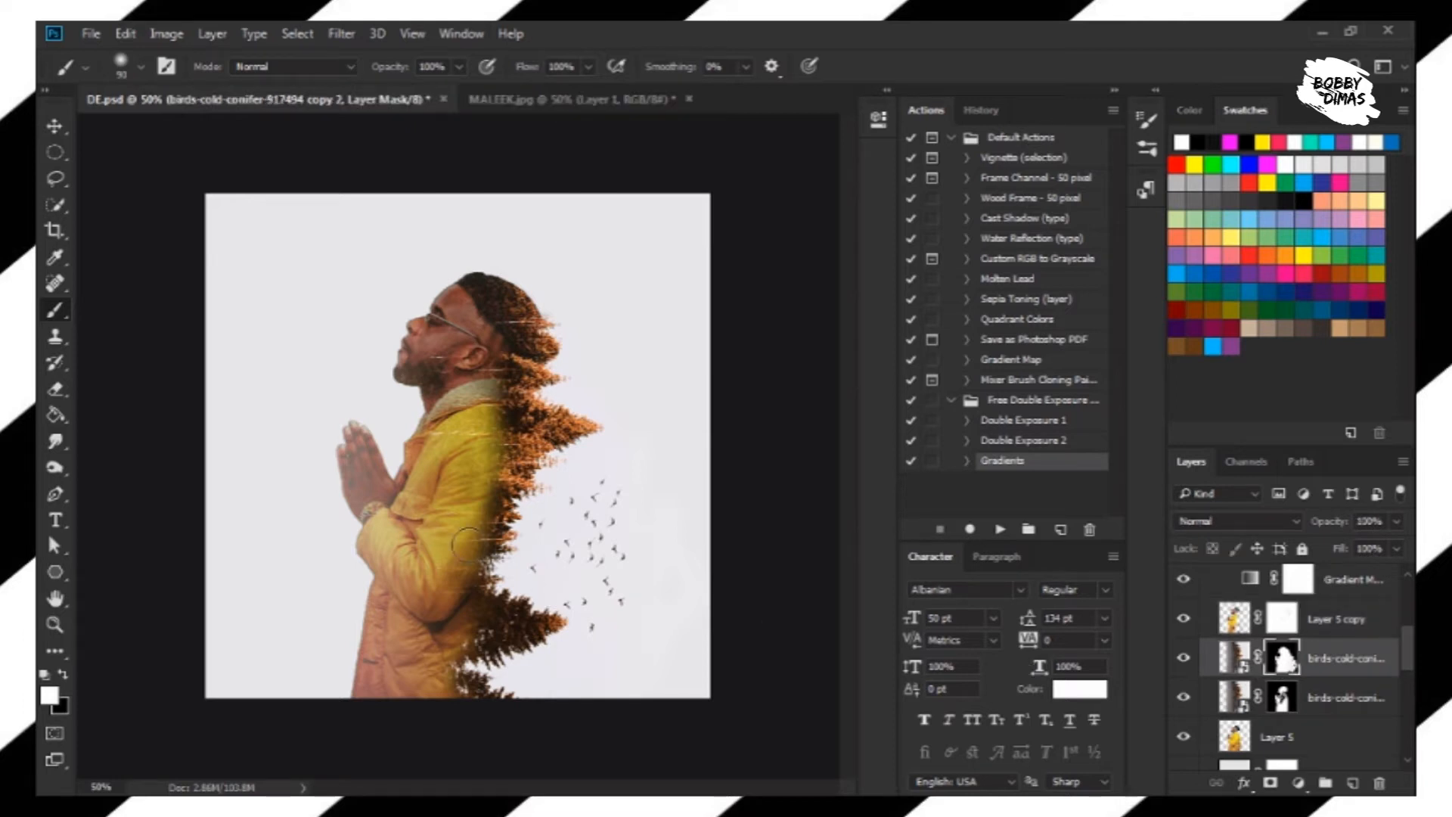
mouse_move(464, 597)
mouse_down()
mouse_move(483, 708)
mouse_move(446, 589)
mouse_move(469, 586)
mouse_move(520, 387)
mouse_move(503, 355)
mouse_move(487, 449)
mouse_up()
click(53, 125)
Try combinations of the gradient maps in Group 9 and leave only Gradient Map 6 and Gradient Map 8 visible
scroll(1260, 729, up, 4)
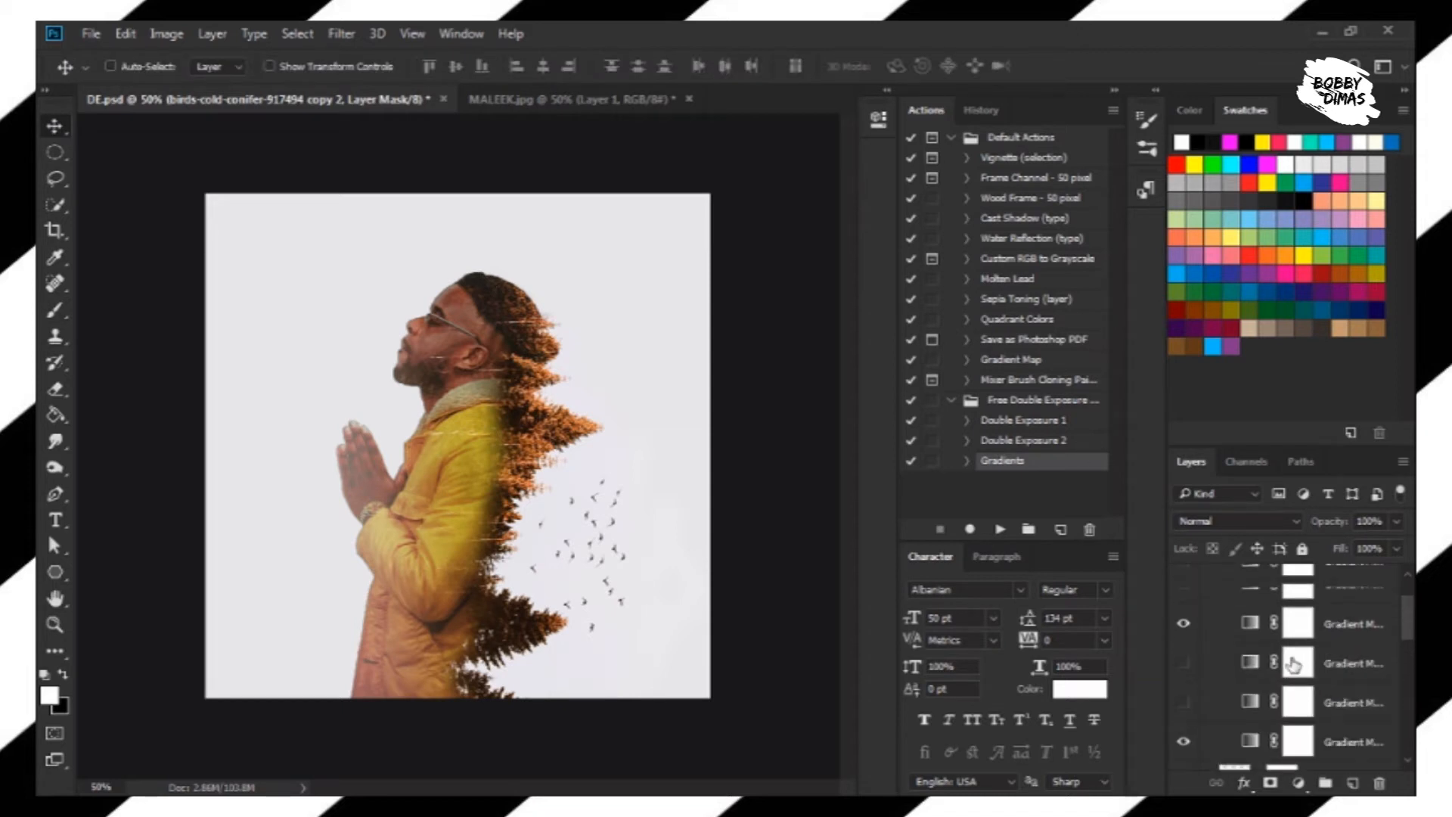
click(1174, 670)
click(1181, 670)
click(1202, 676)
click(1184, 702)
click(1184, 662)
click(1184, 583)
click(1184, 585)
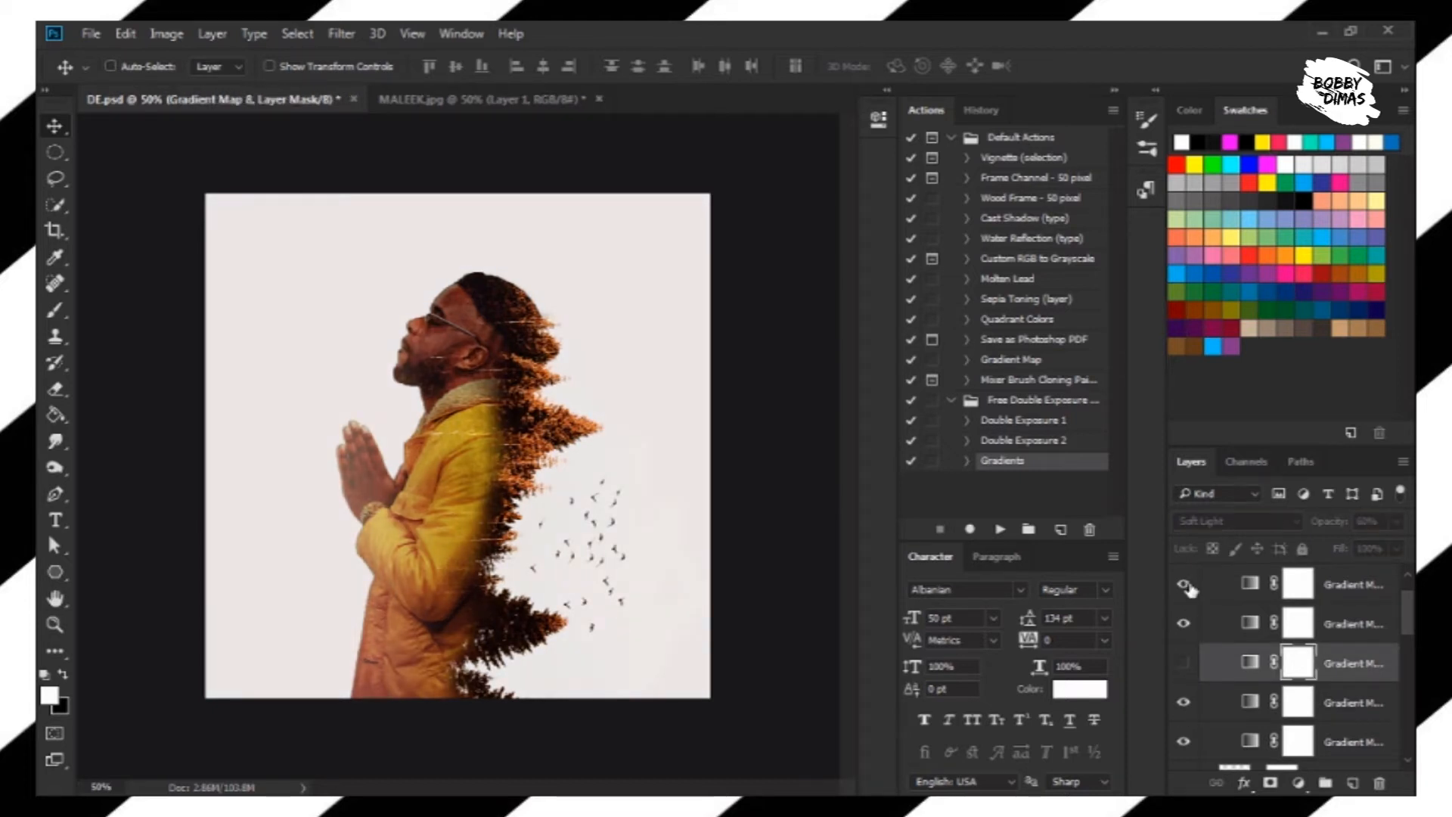
click(1184, 623)
click(1183, 702)
click(1184, 662)
click(1184, 662)
click(1185, 663)
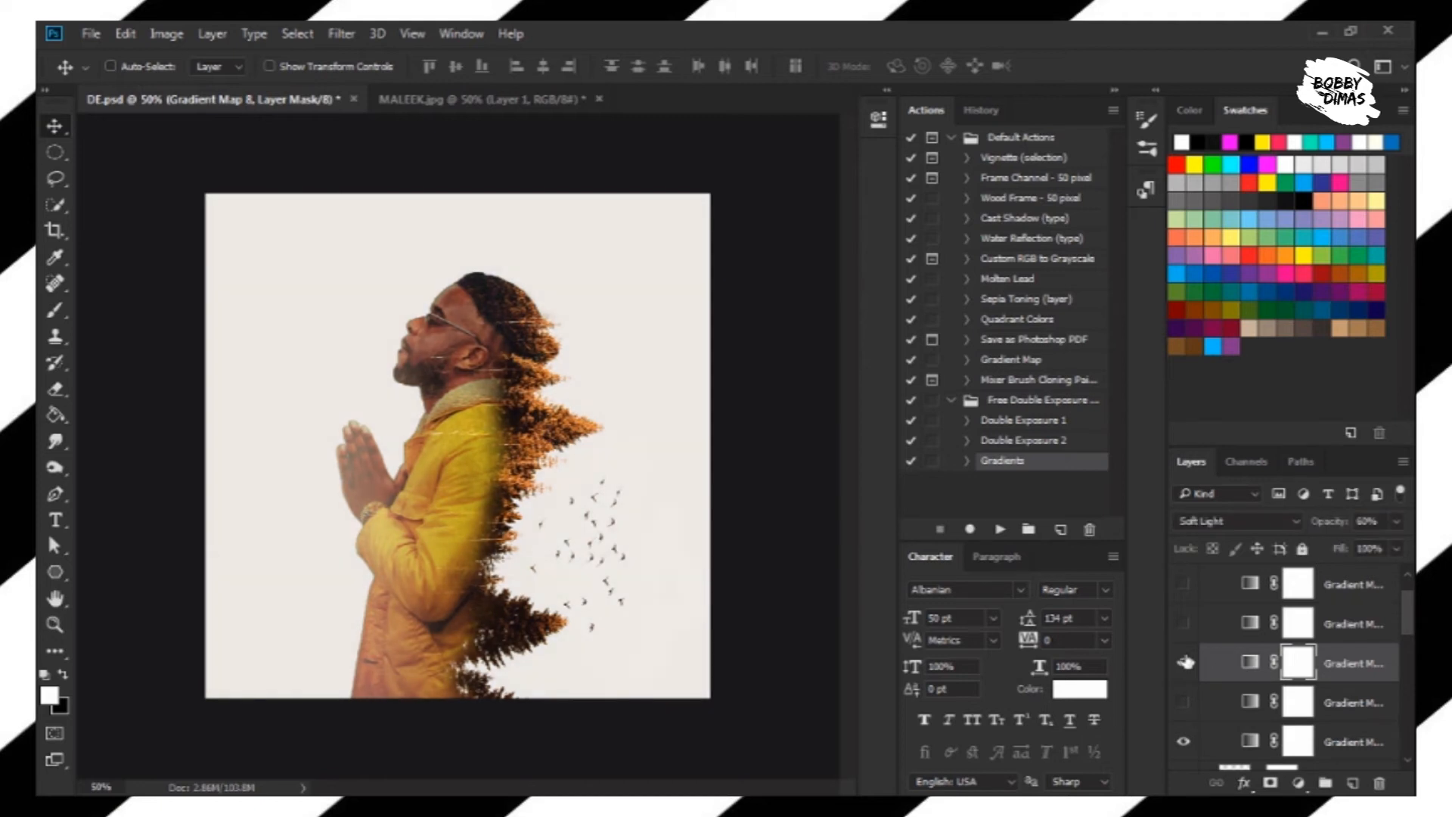
ctrl+alt+click(598, 511)
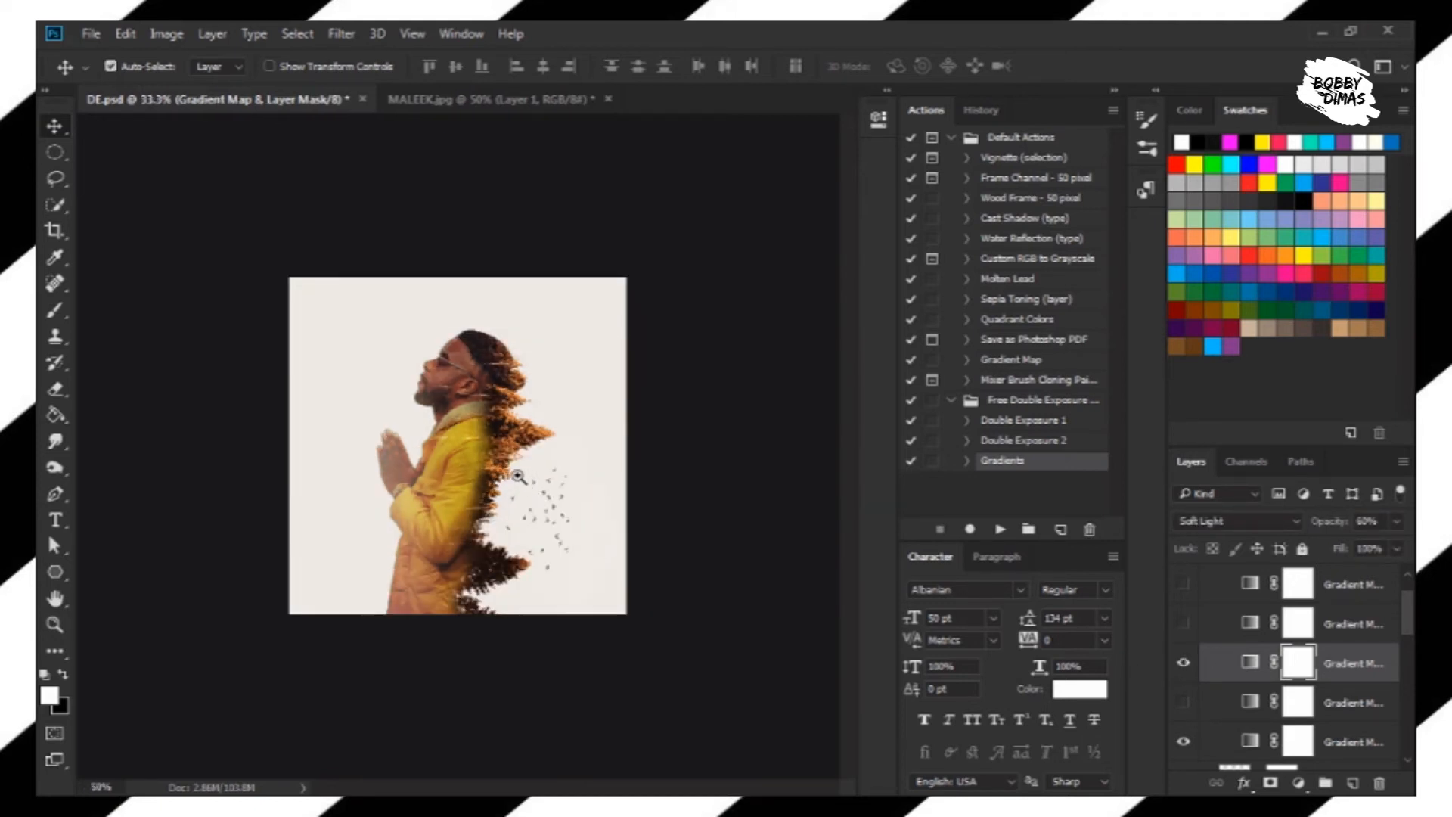
ctrl+click(680, 495)
Collapse Group 9 and add a solid colour fill layer in pink ffbbbb above it
scroll(1359, 639, up, 2)
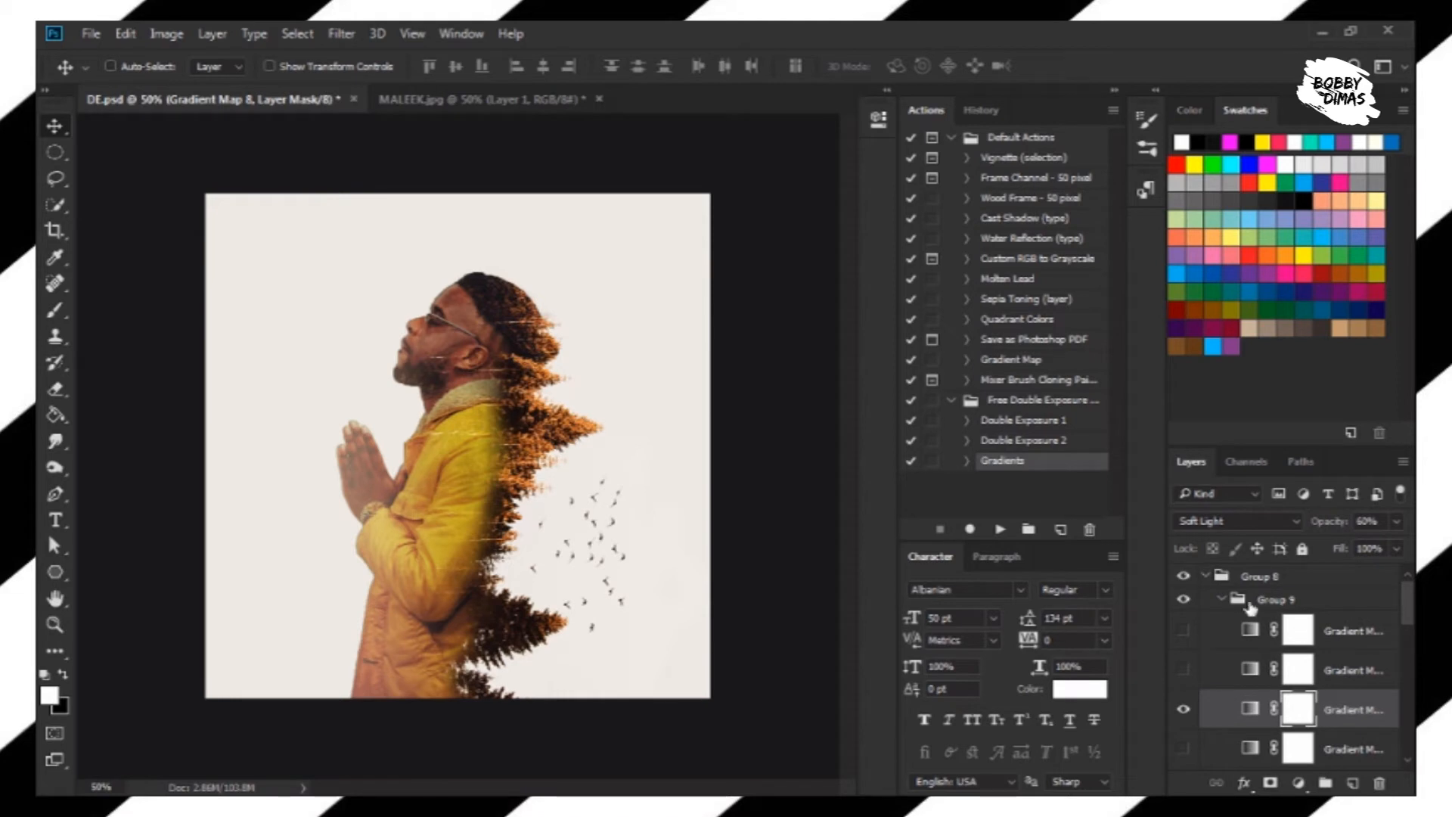
click(1225, 602)
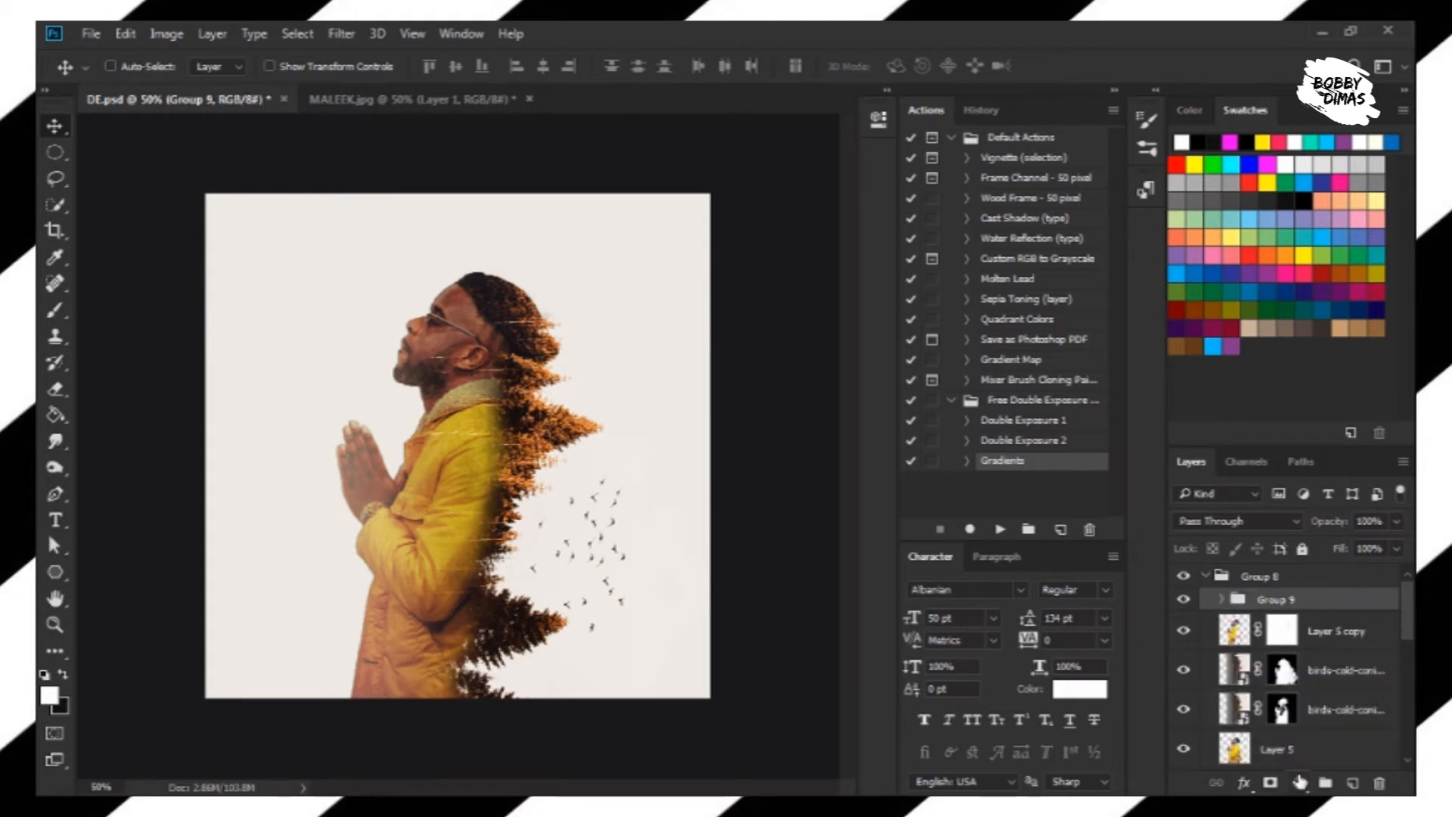
click(1299, 781)
click(1295, 333)
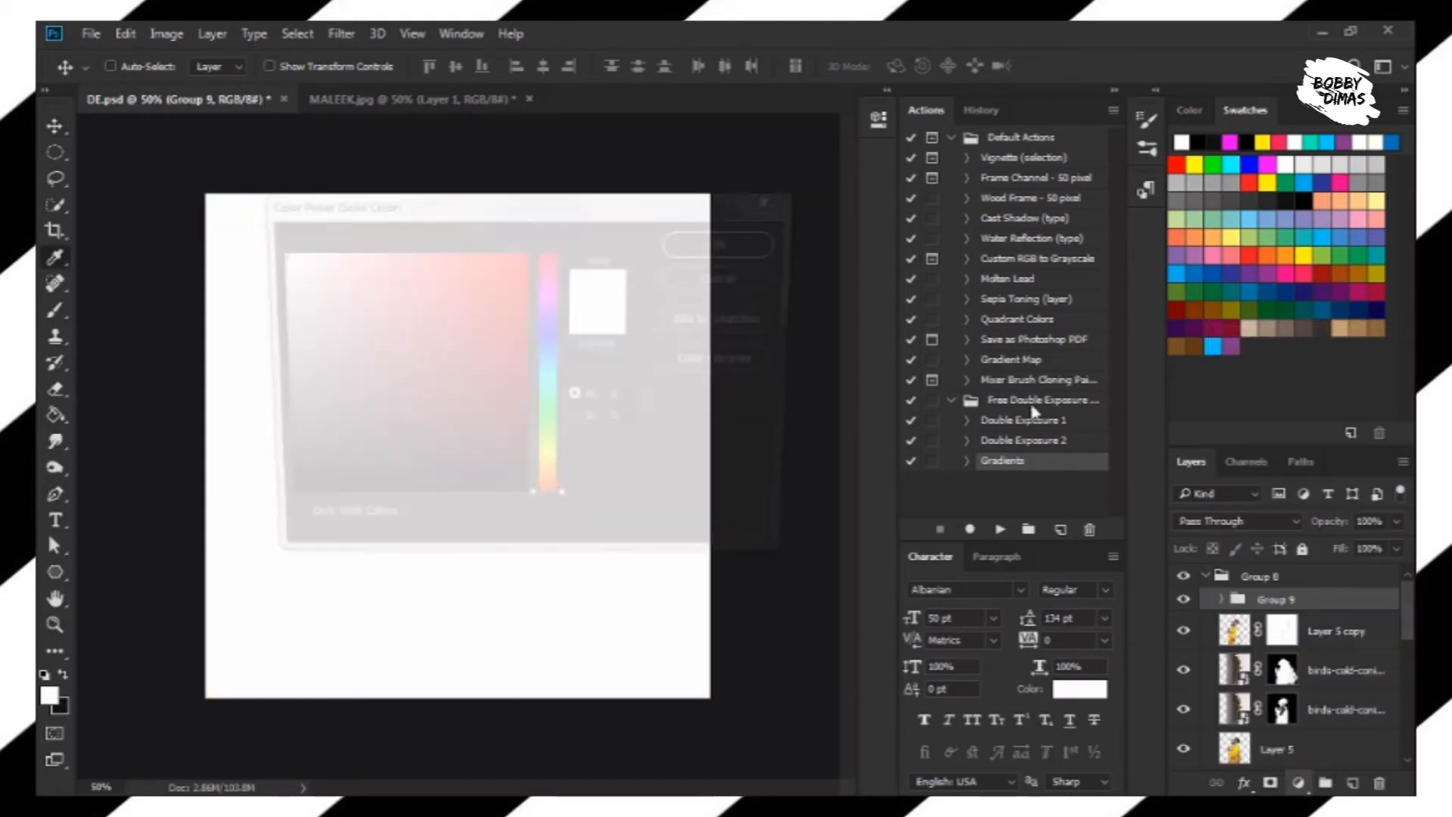
click(392, 368)
text(ffbbbb)
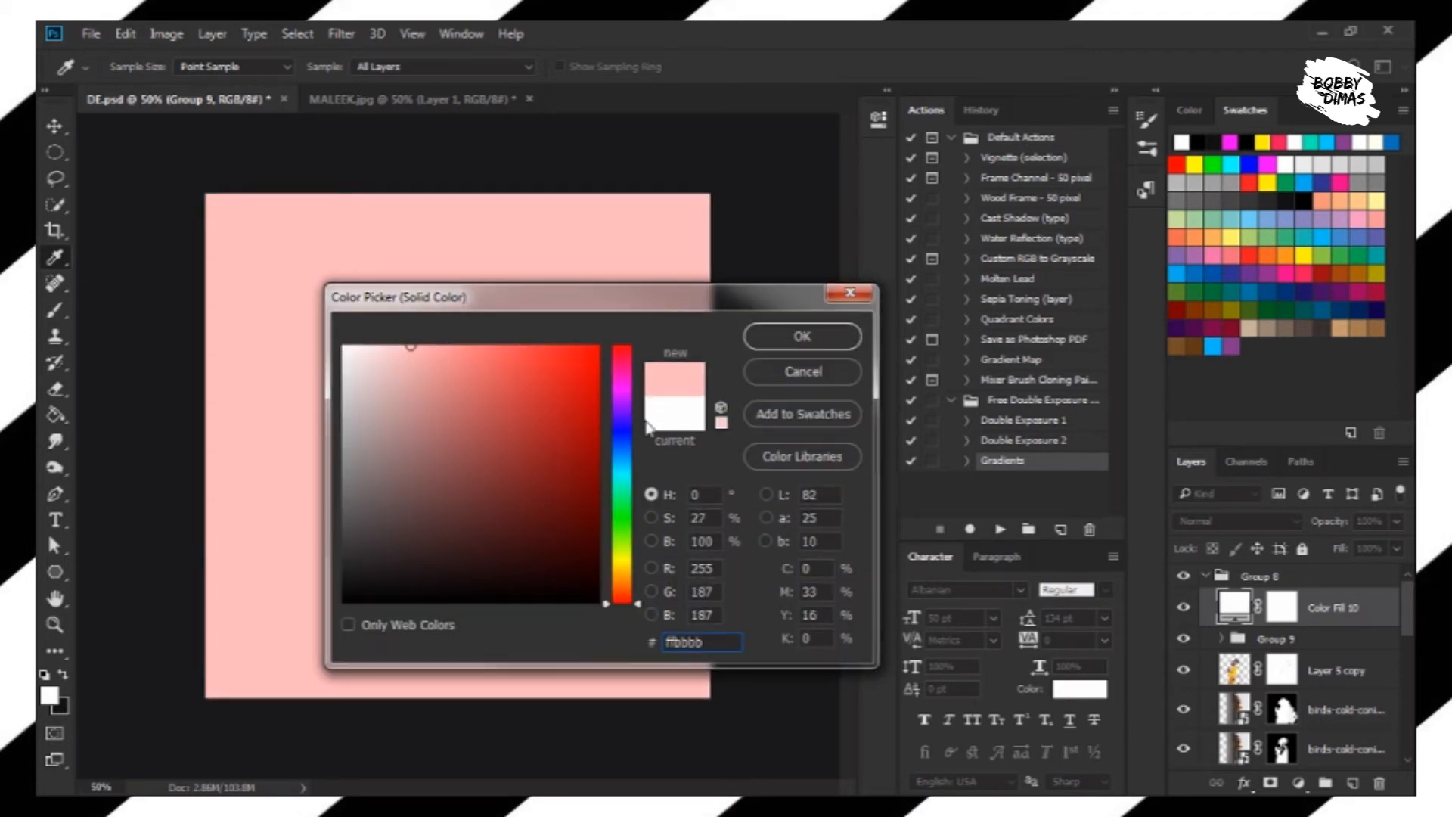
click(751, 342)
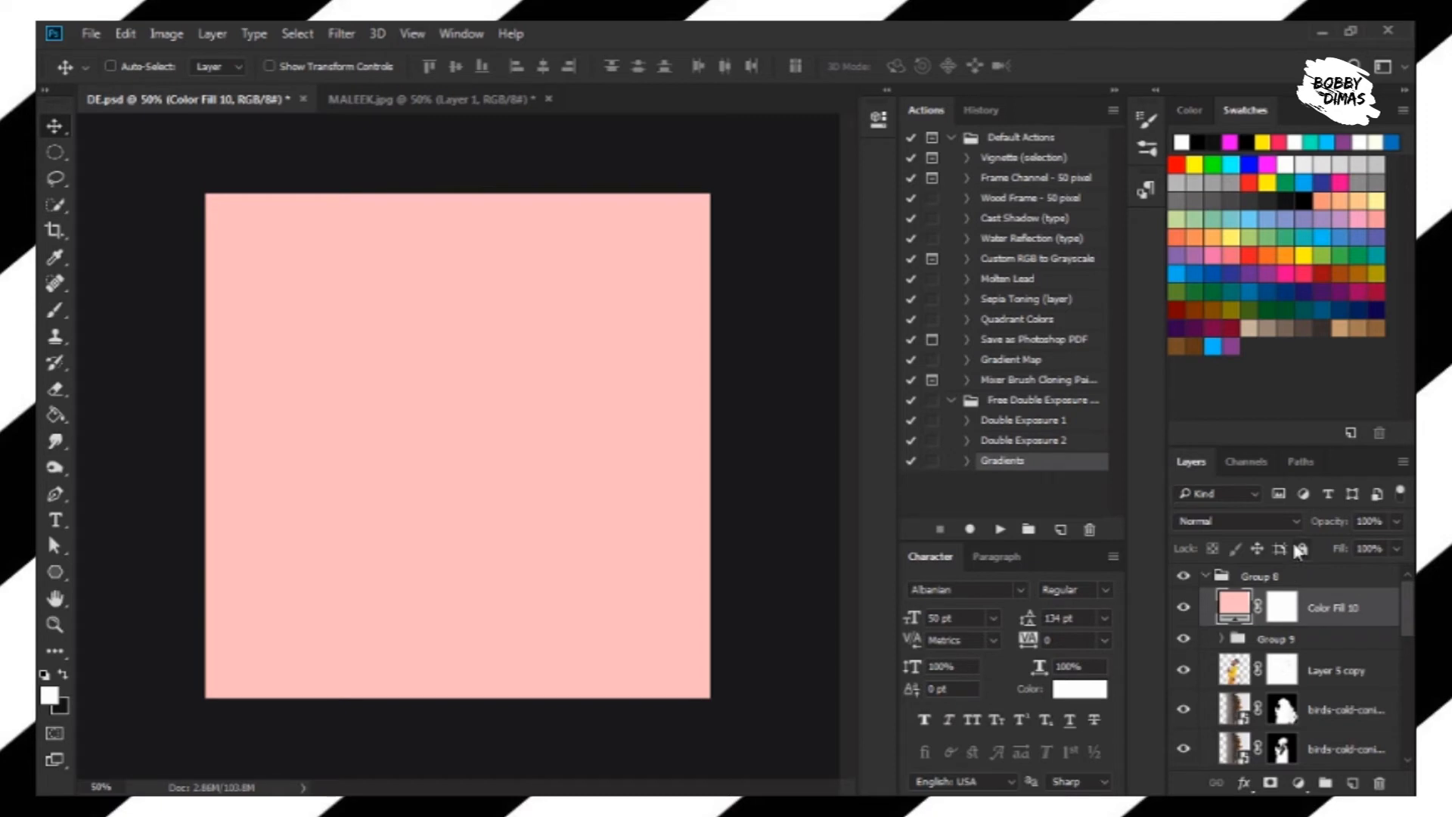
Set the pink fill layer's blend mode to Multiply and its opacity to 50%
click(1210, 521)
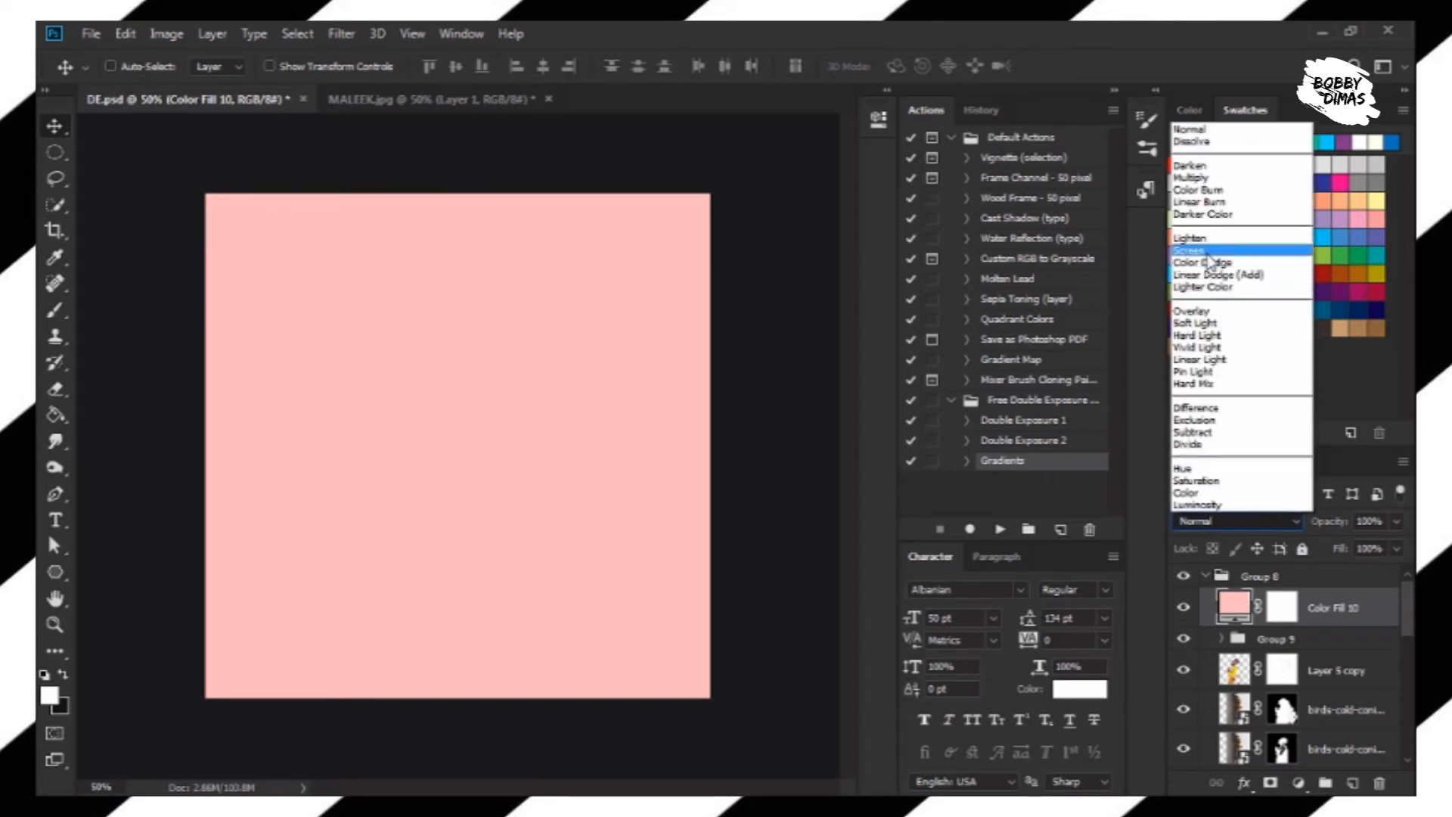
click(1208, 251)
click(1187, 521)
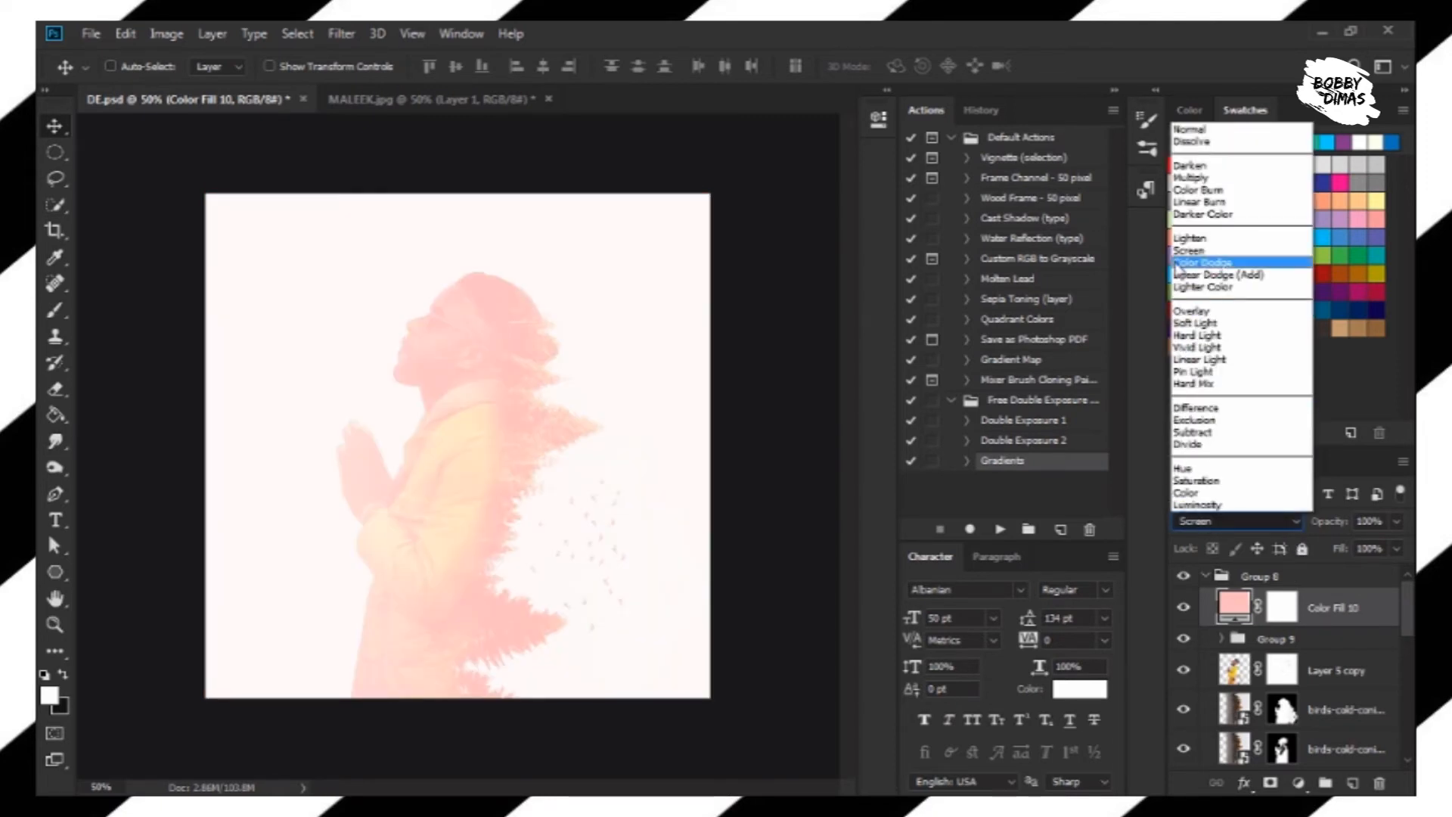
click(1199, 182)
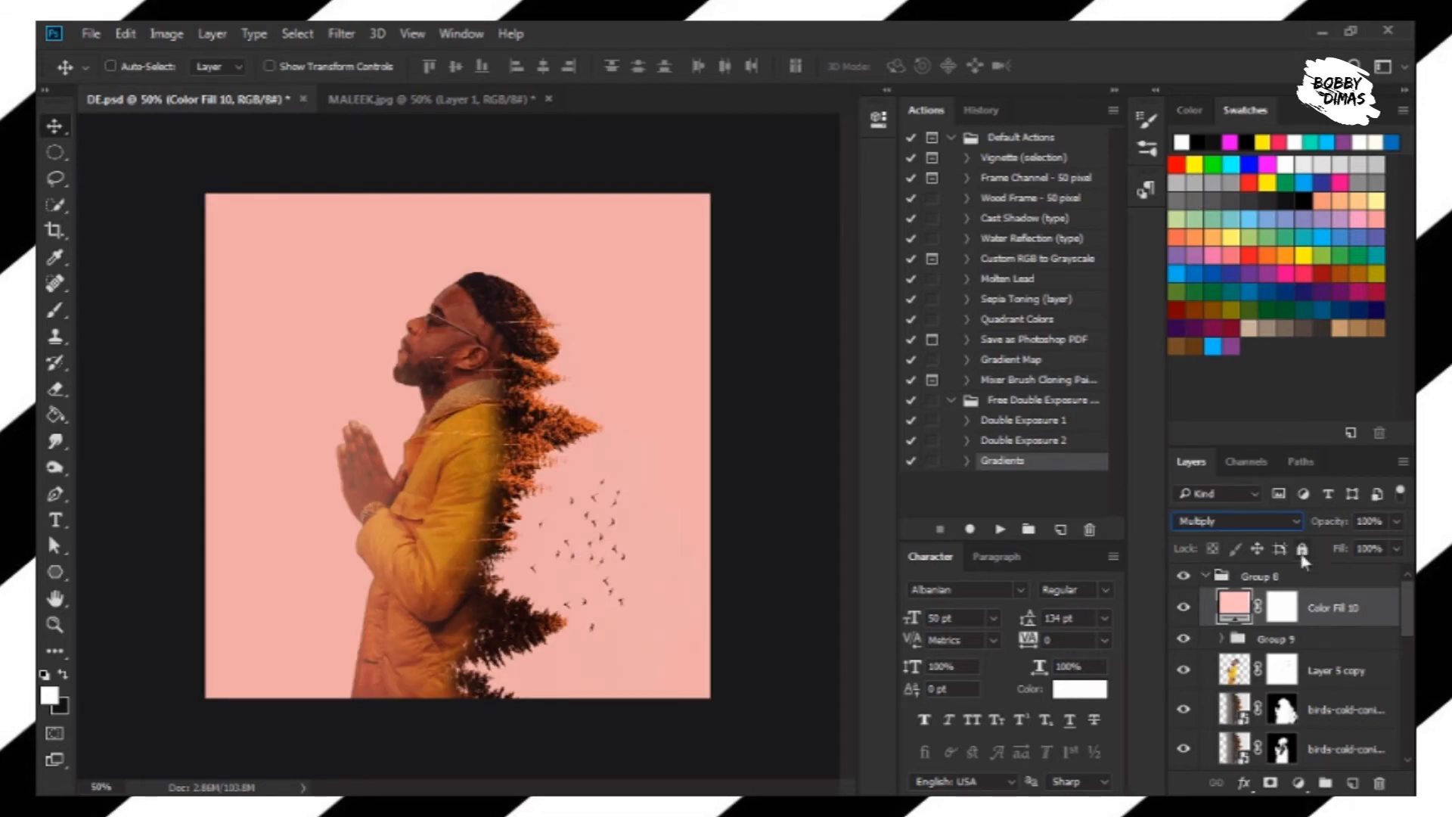
text(50)
key(Return)
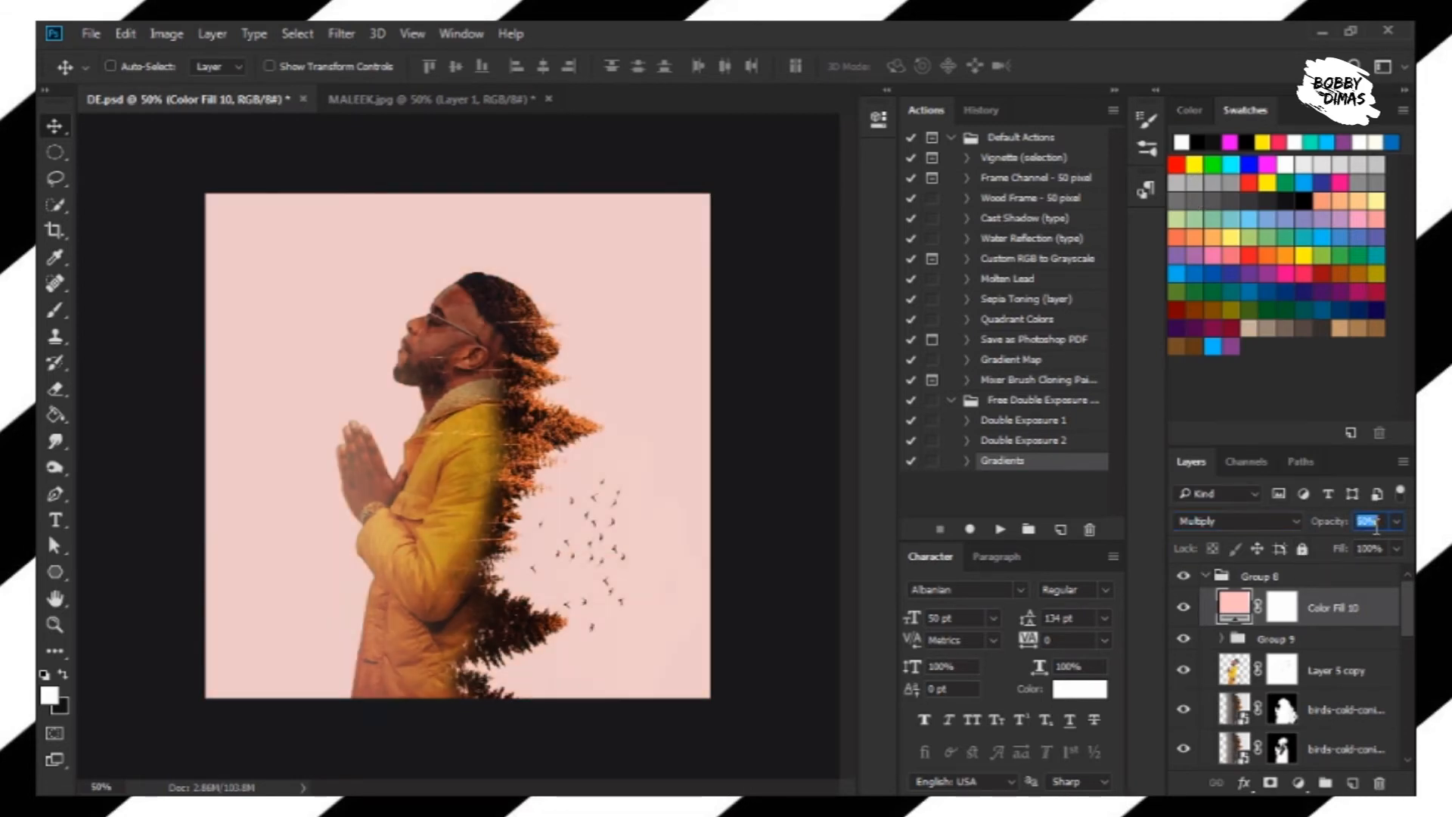
Change the fill layer's colour to the pale cream fffaef
double_click(1229, 603)
drag(488, 296, 752, 349)
text(ffe1e1)
click(882, 622)
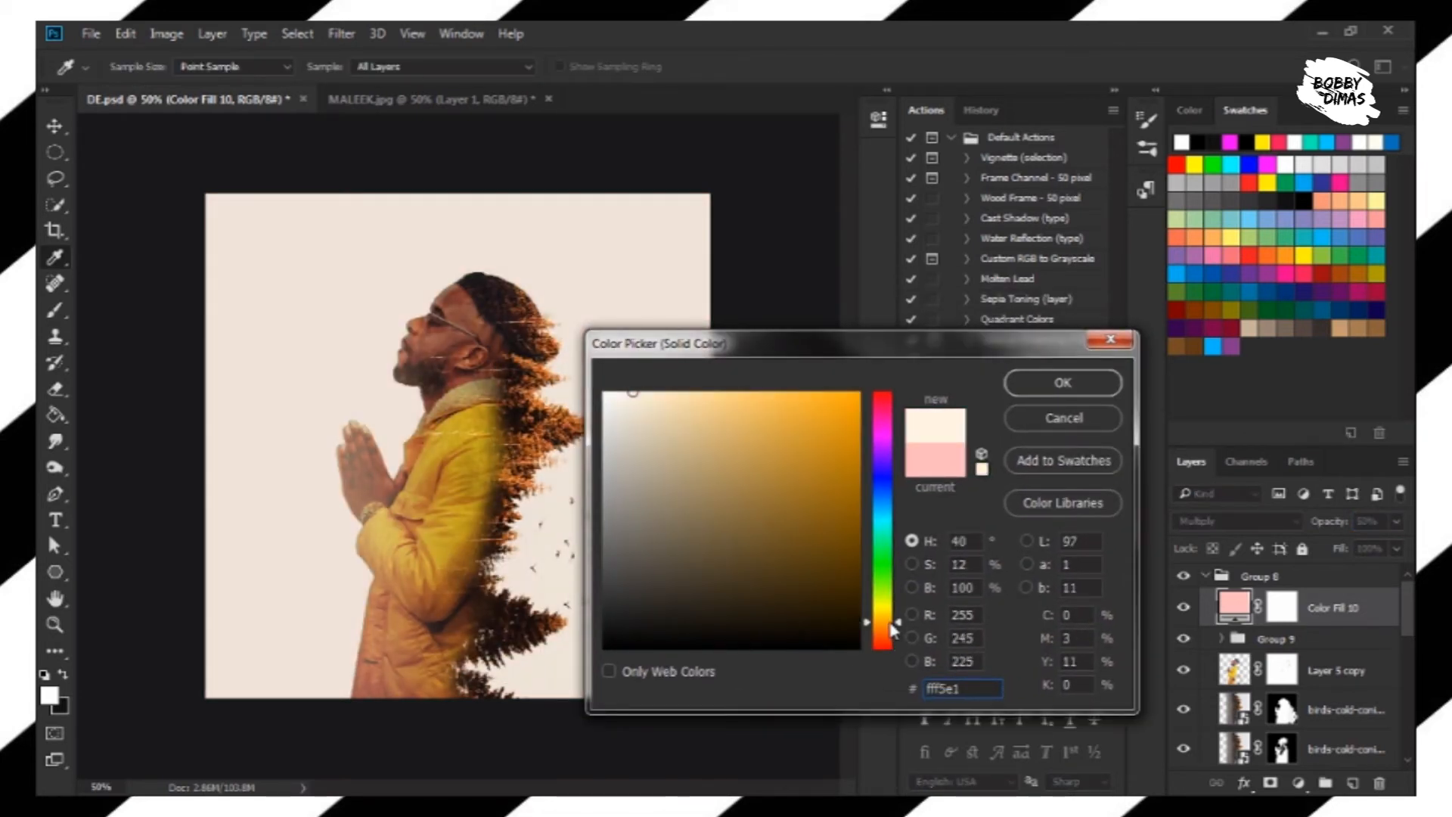
drag(632, 396, 619, 393)
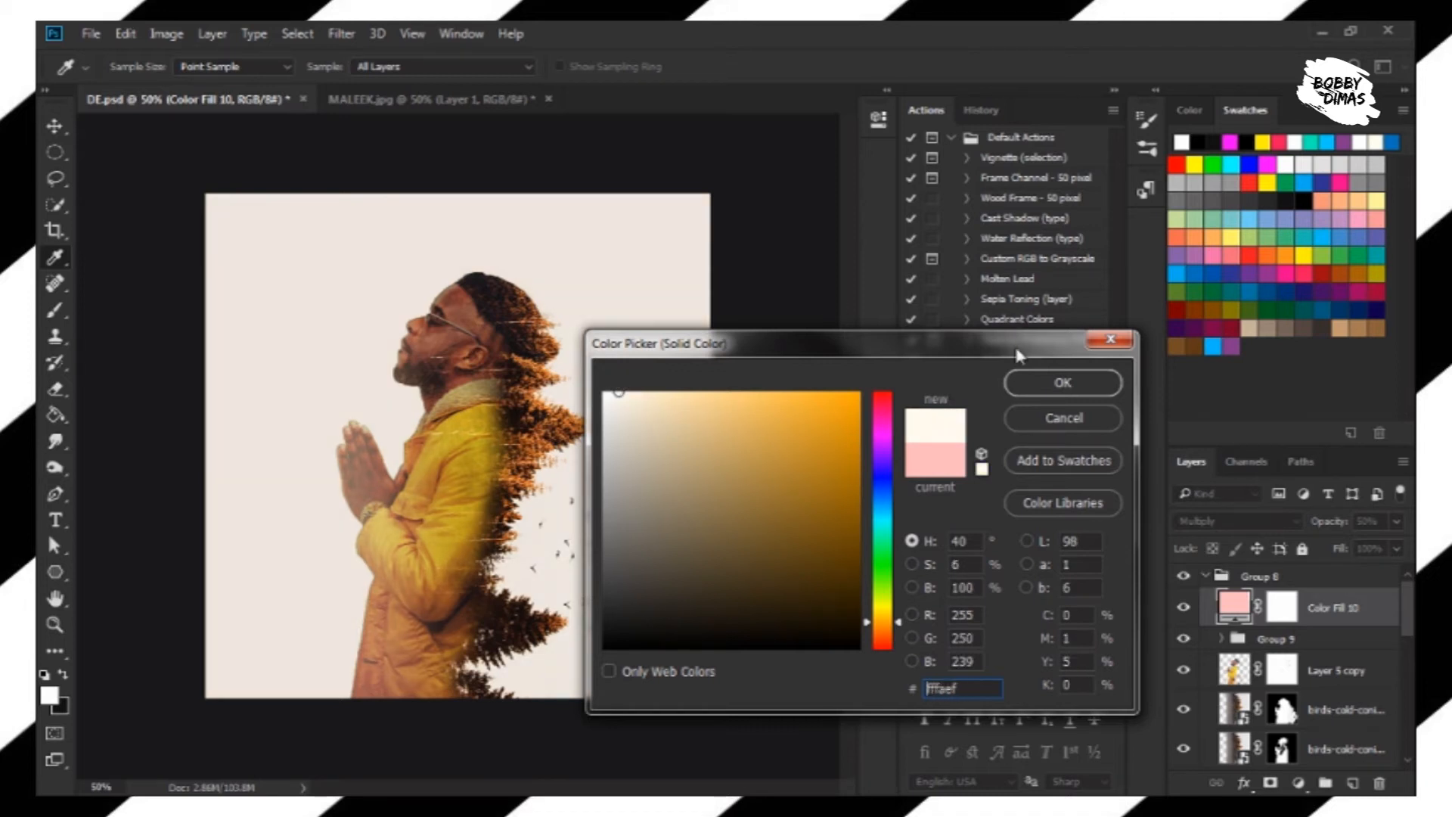
key(Return)
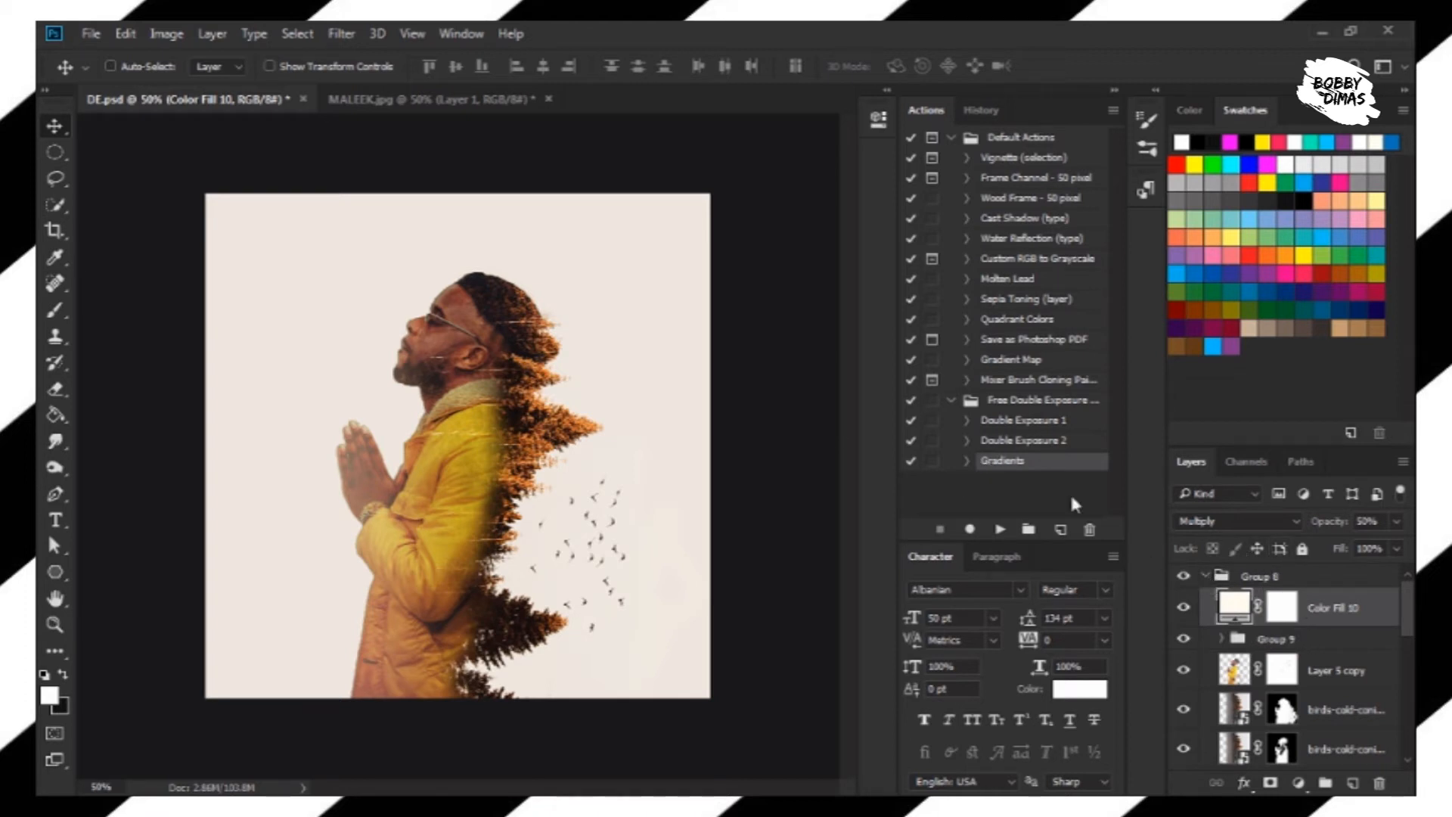
Add the text "Maleek Berry" in front of the man's face in 50 pt Albanian and colour it dark grey 3f3f3f
click(56, 520)
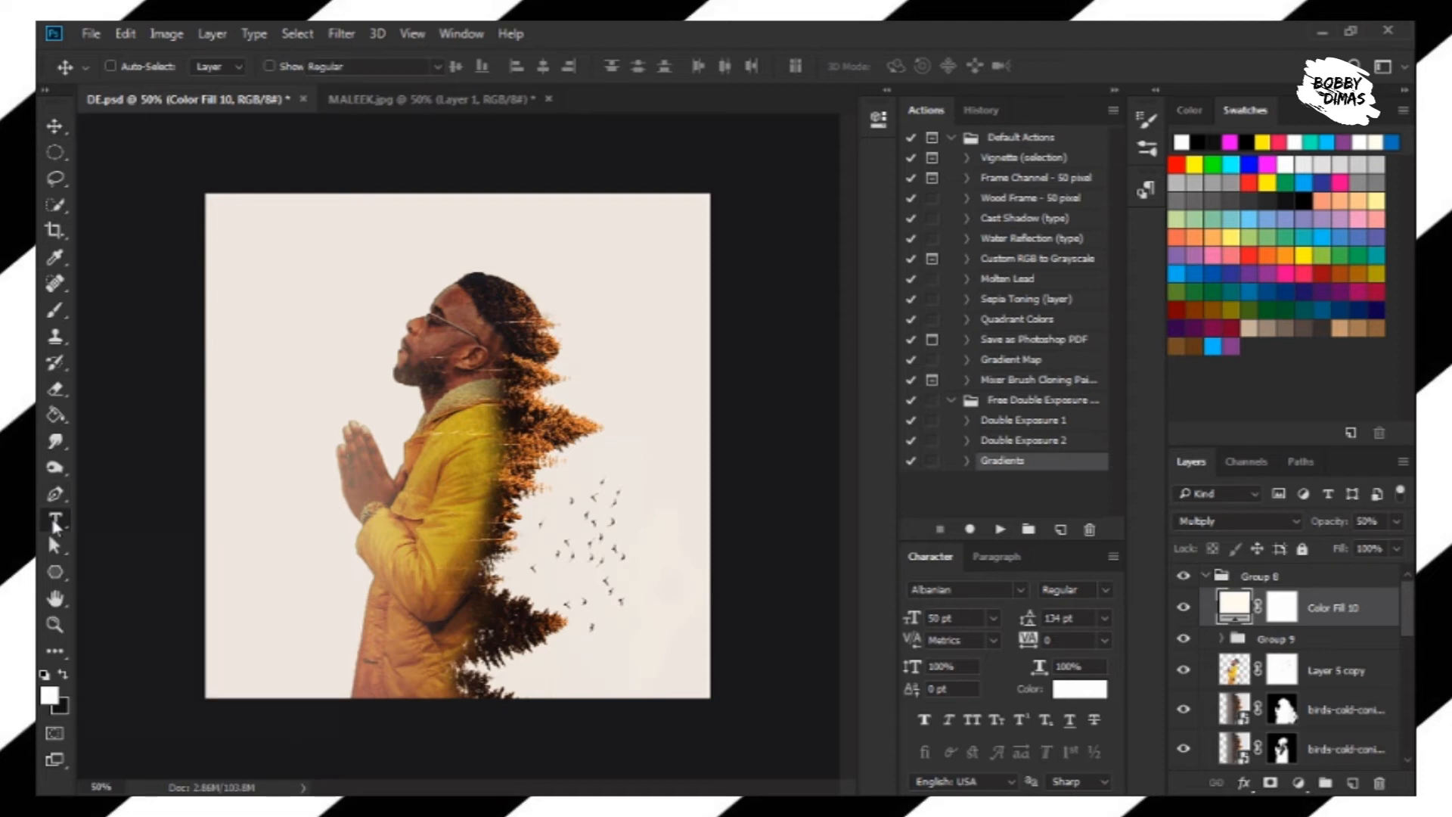
click(248, 310)
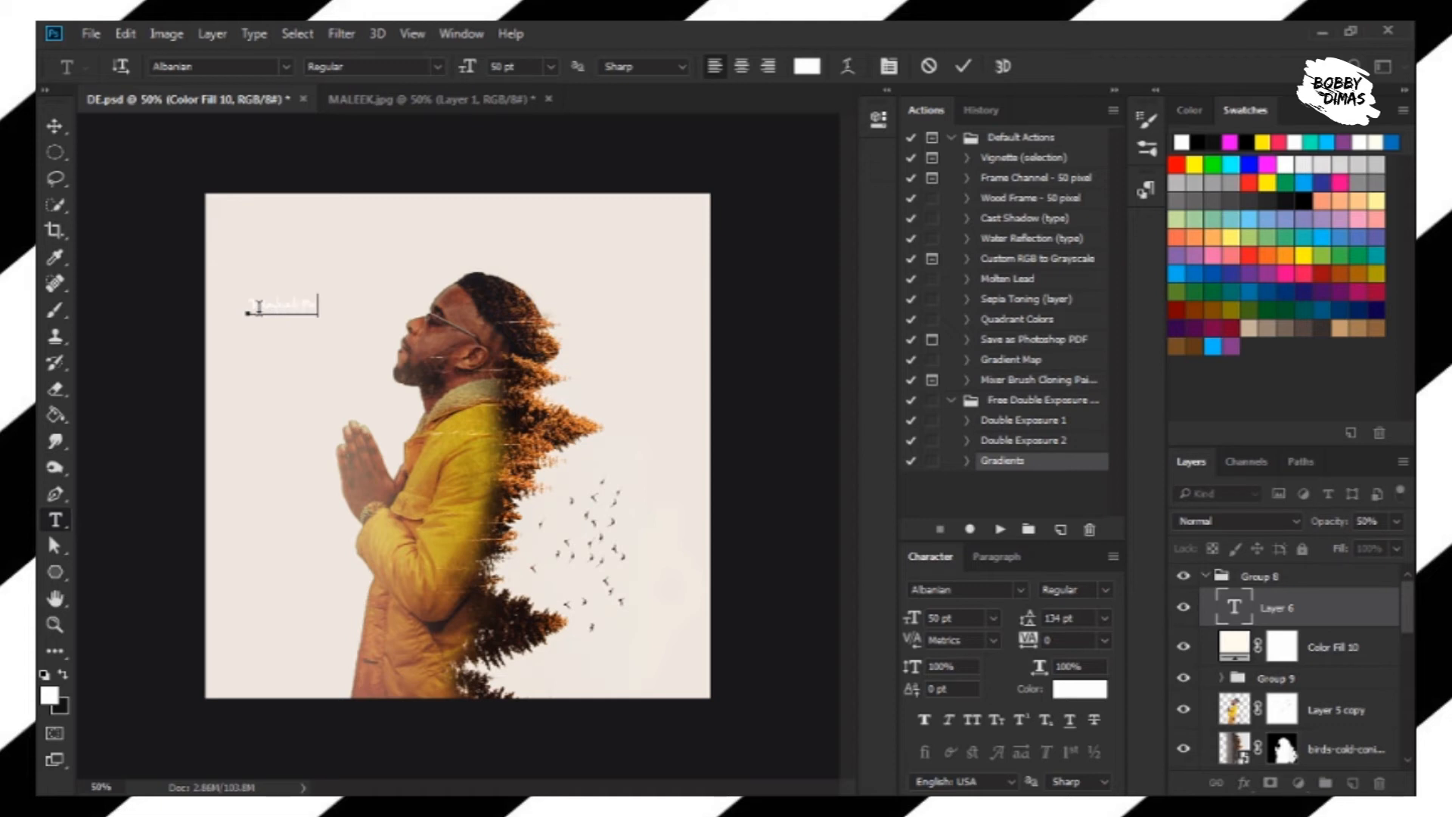
drag(363, 298, 245, 292)
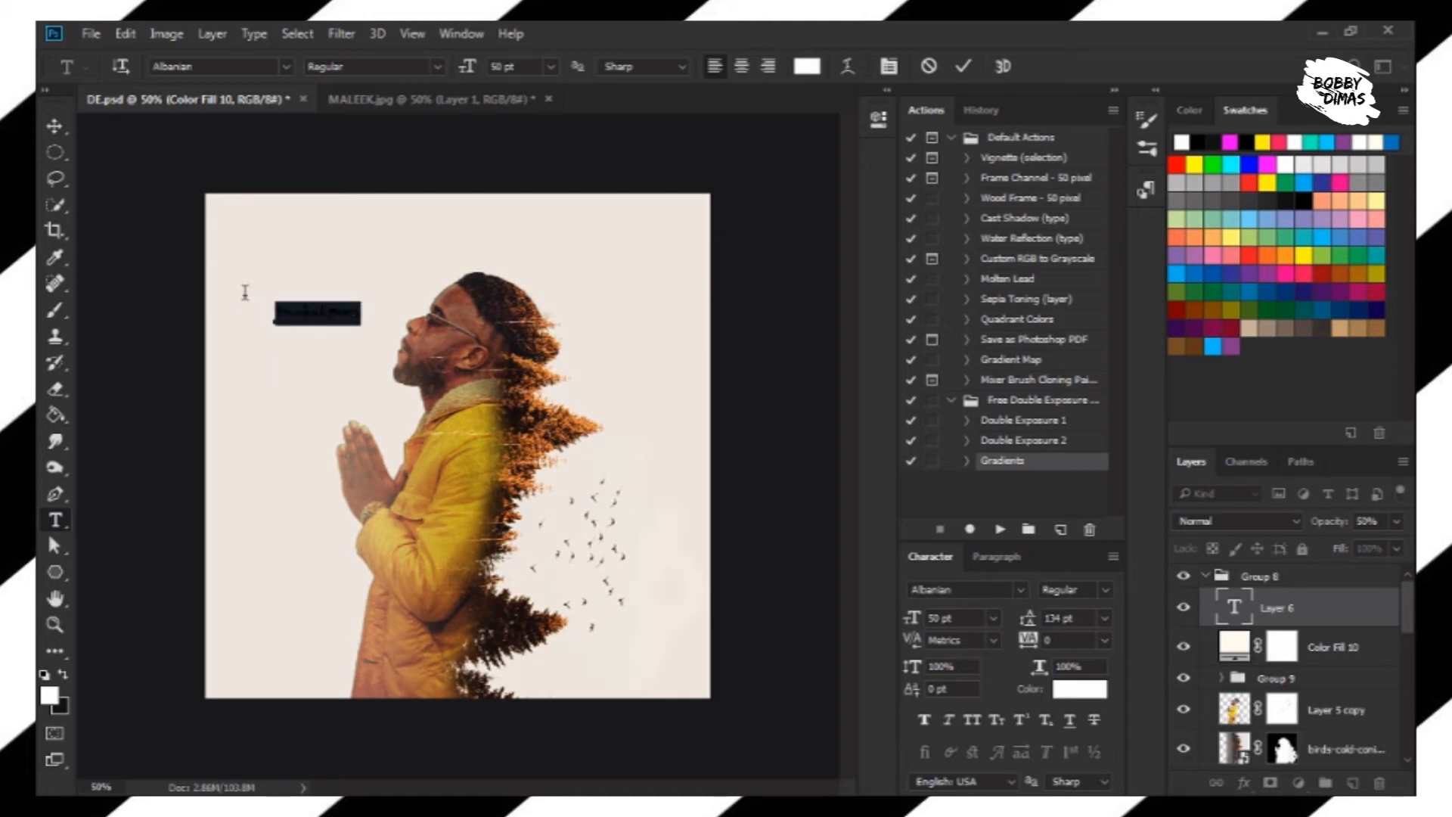
click(807, 66)
text(ff0000)
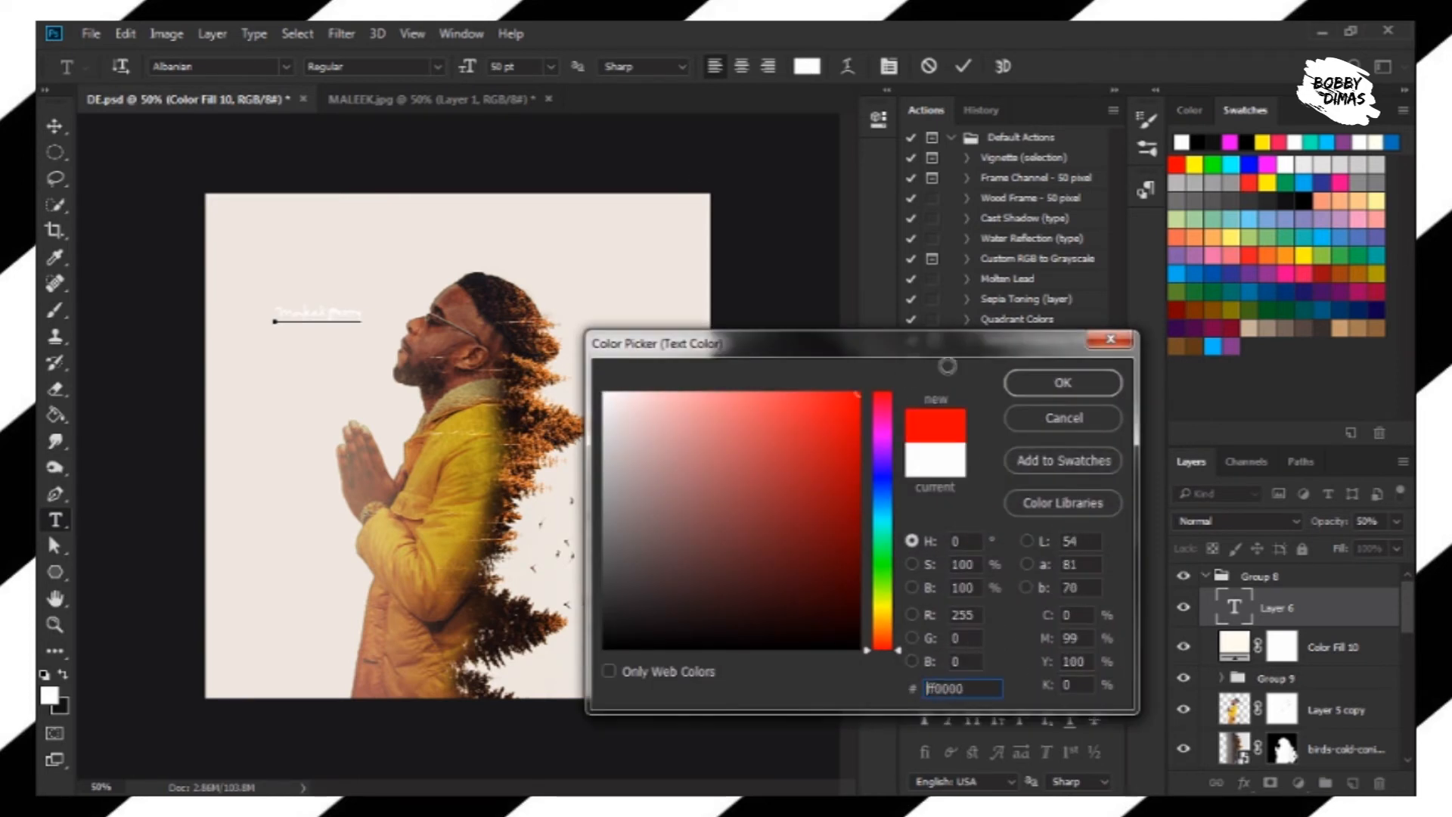
text(3f3f3f)
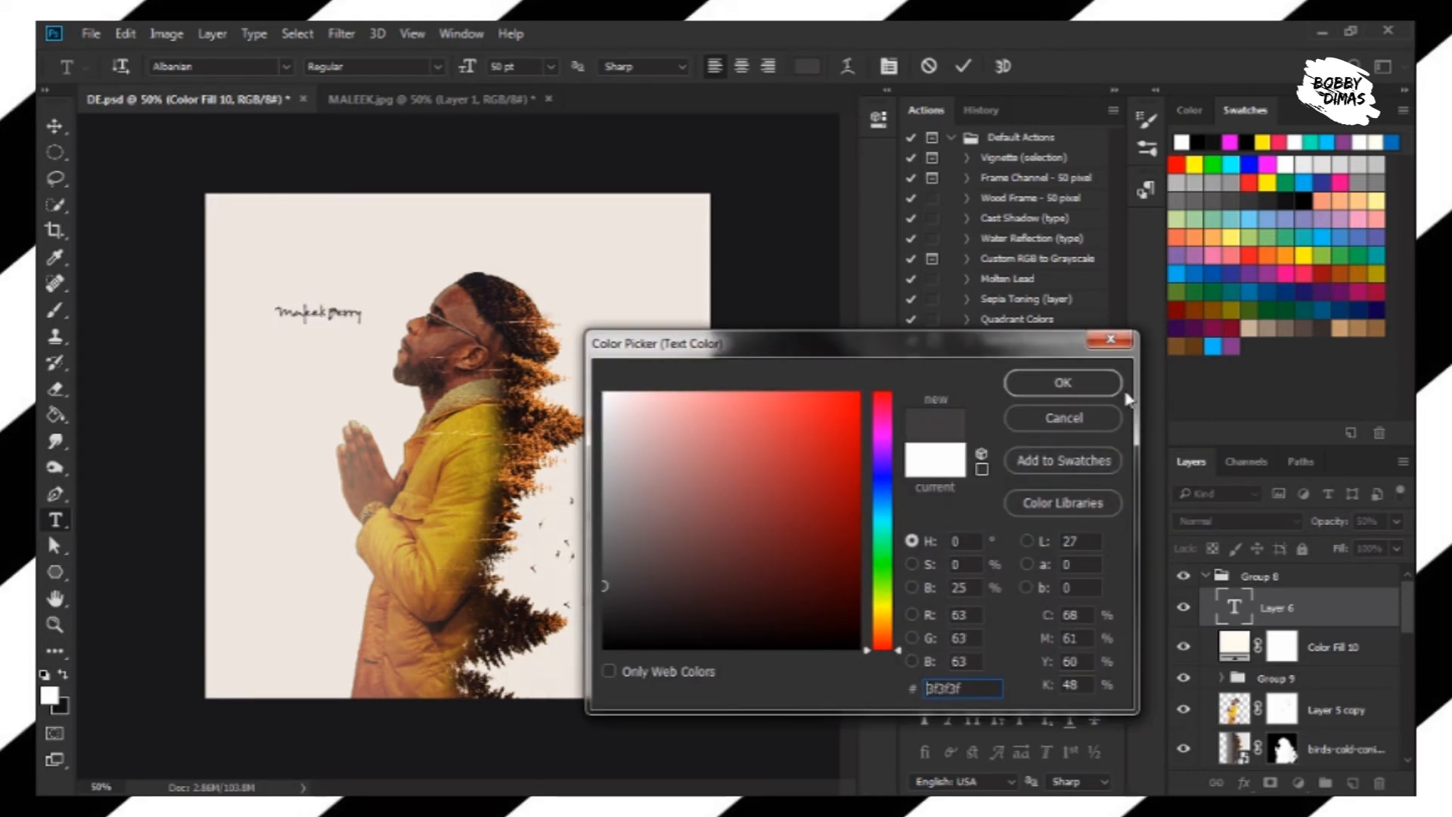
click(1098, 383)
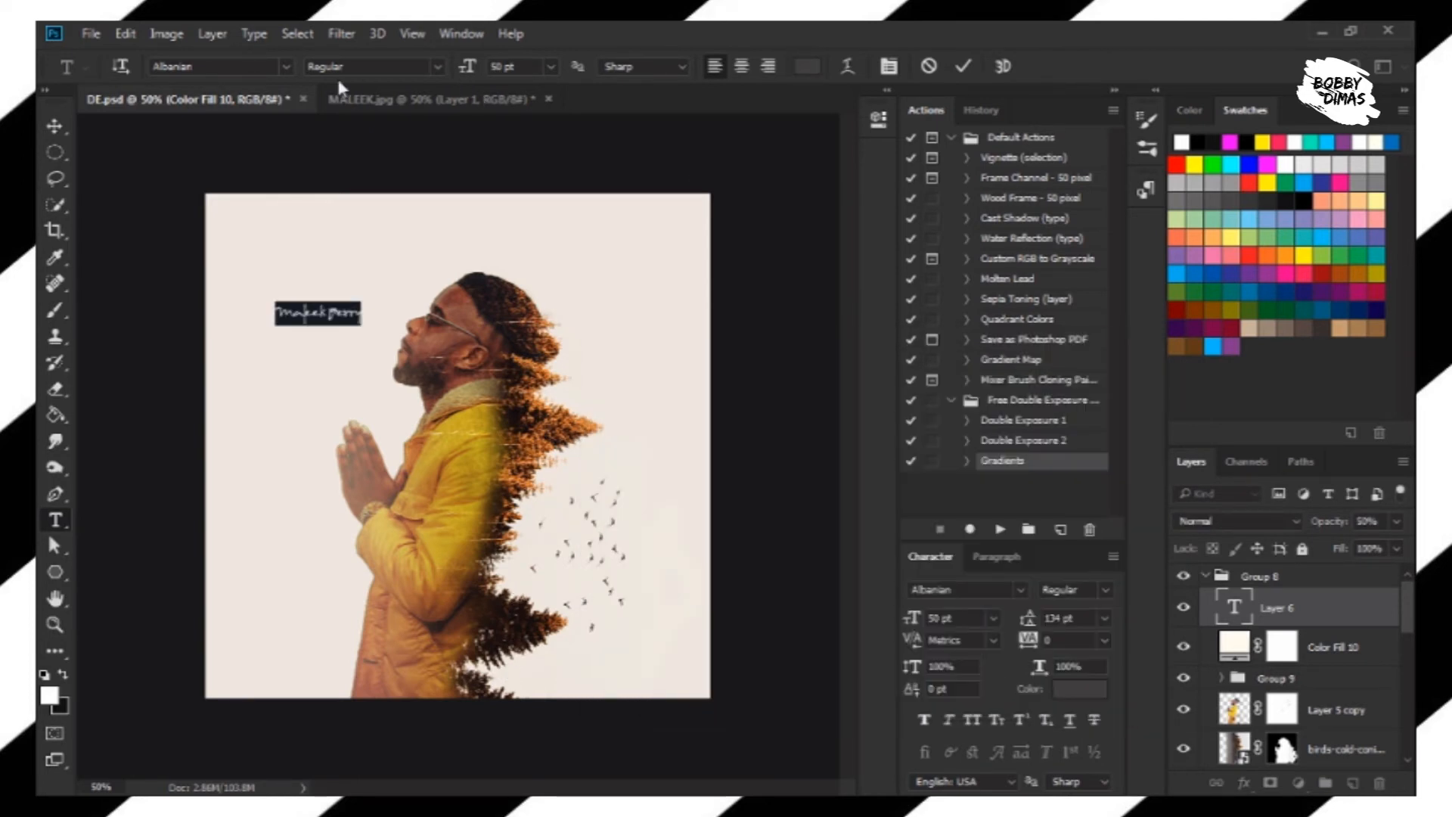
Try the Vaughan font on the text and set it back to Albanian
click(288, 65)
click(288, 65)
click(288, 65)
scroll(373, 439, down, 2)
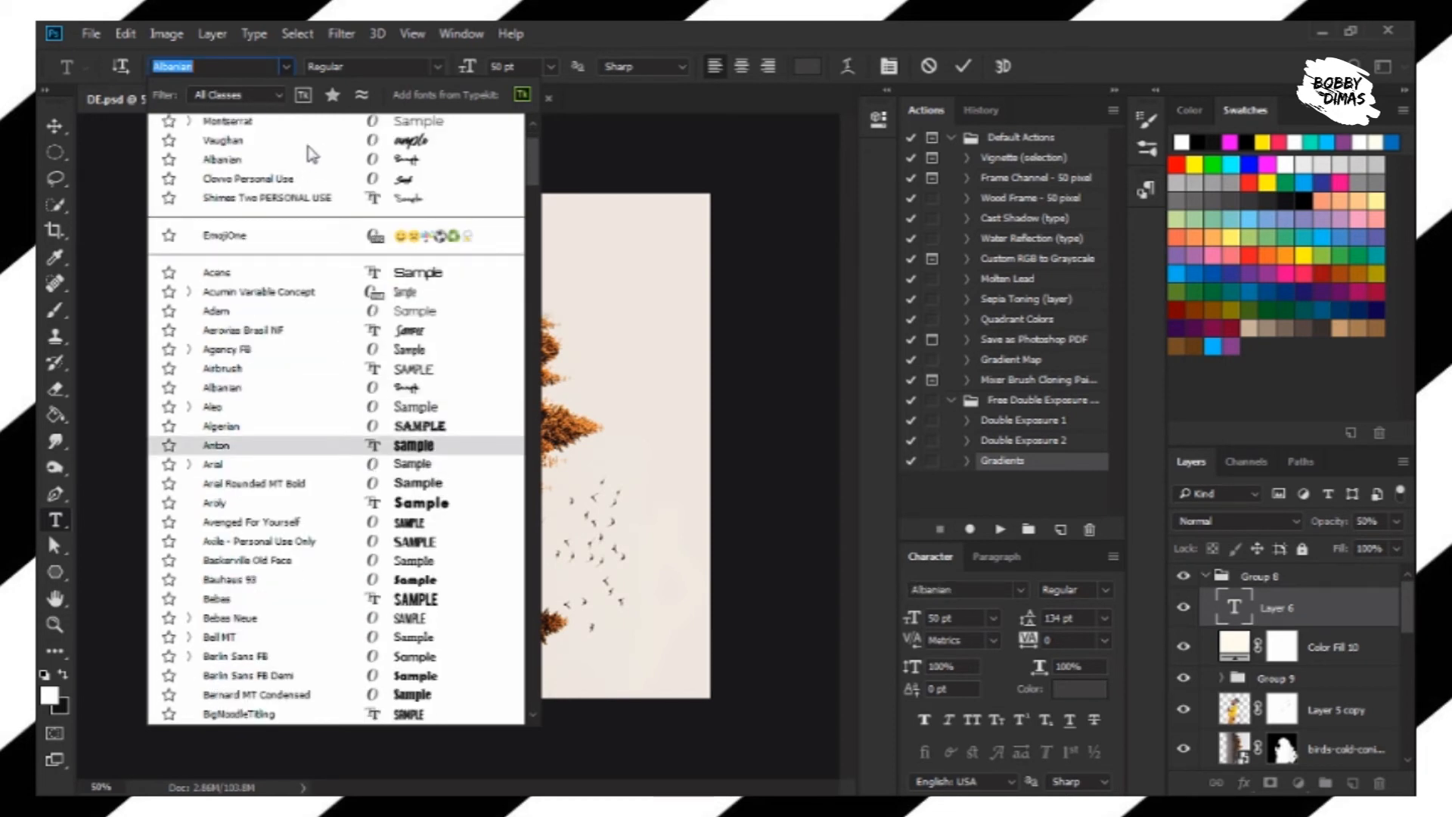
click(312, 140)
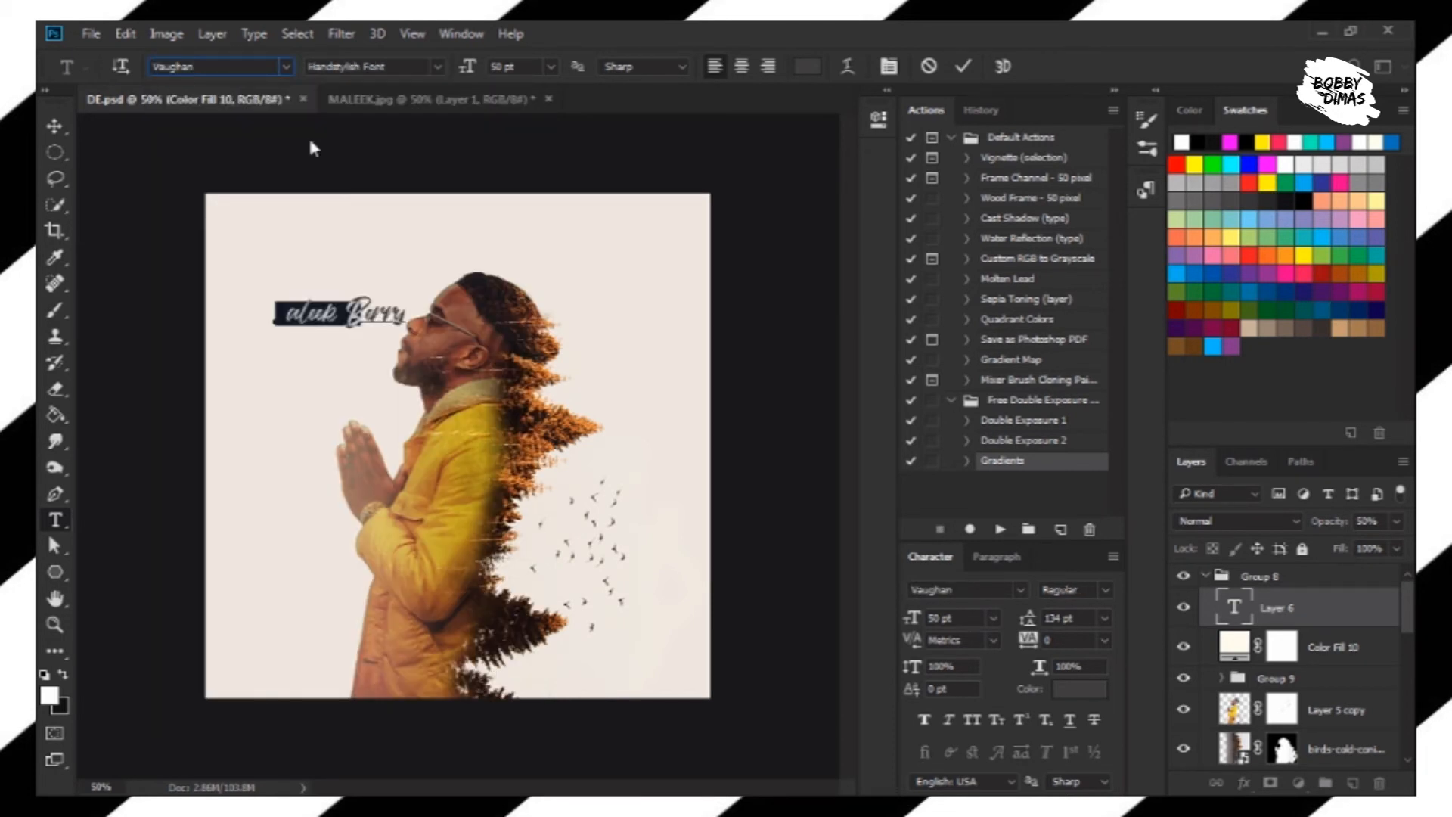
click(286, 66)
key(Down)
key(Return)
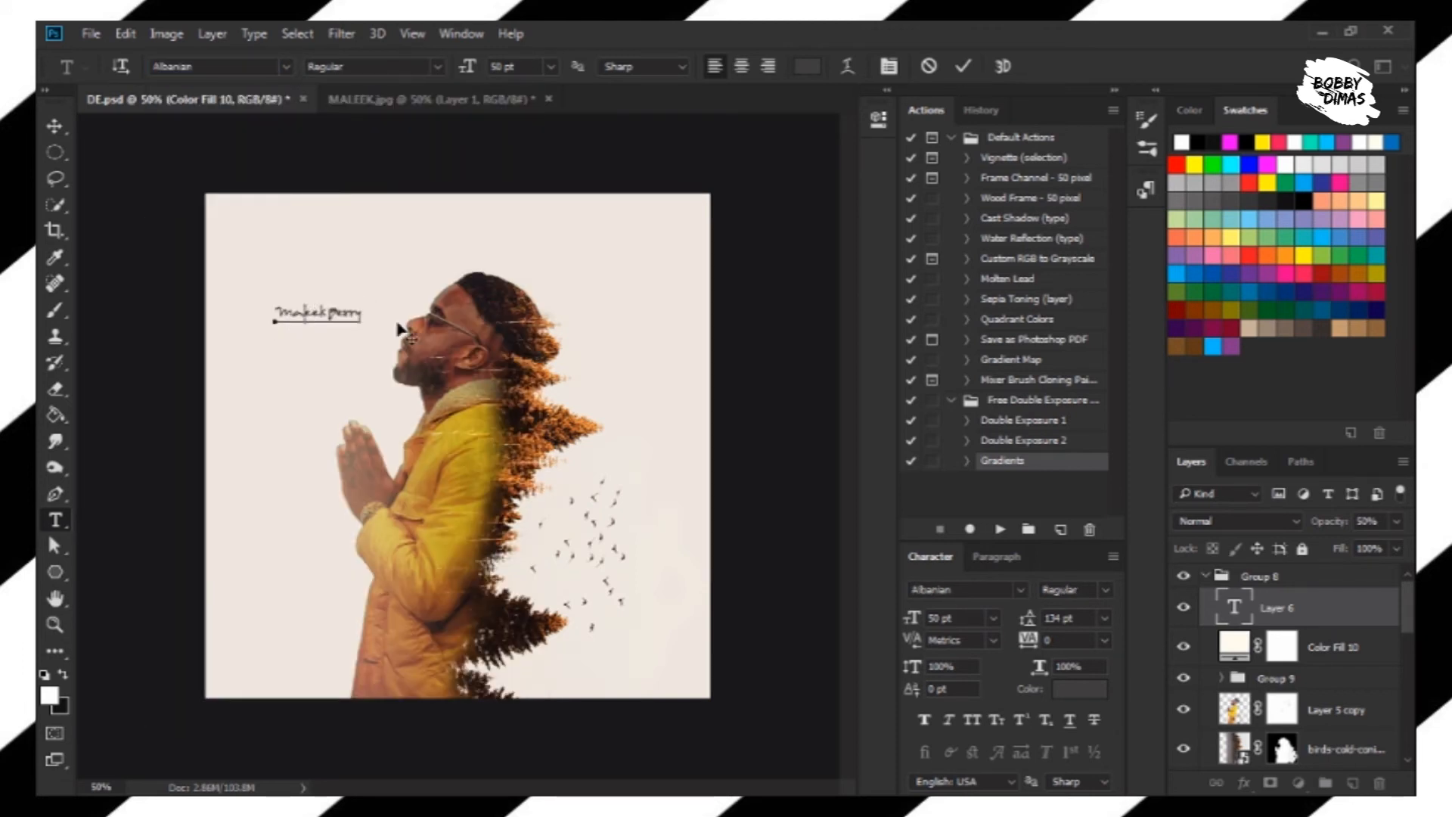
Set the whole text's font to Vaughan and replace the capital M with a lowercase m
key(ctrl+a)
click(285, 67)
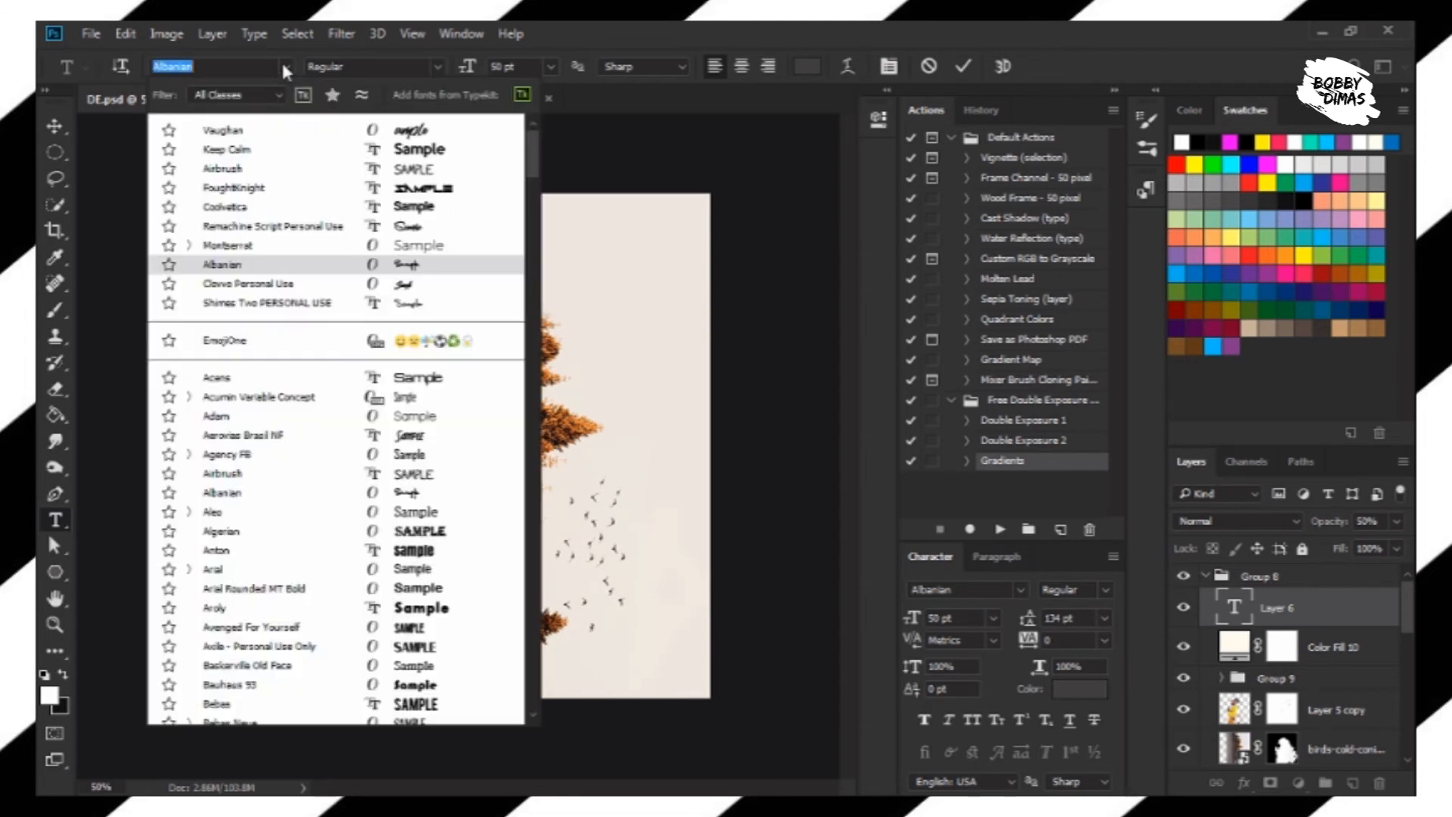
click(307, 130)
click(287, 317)
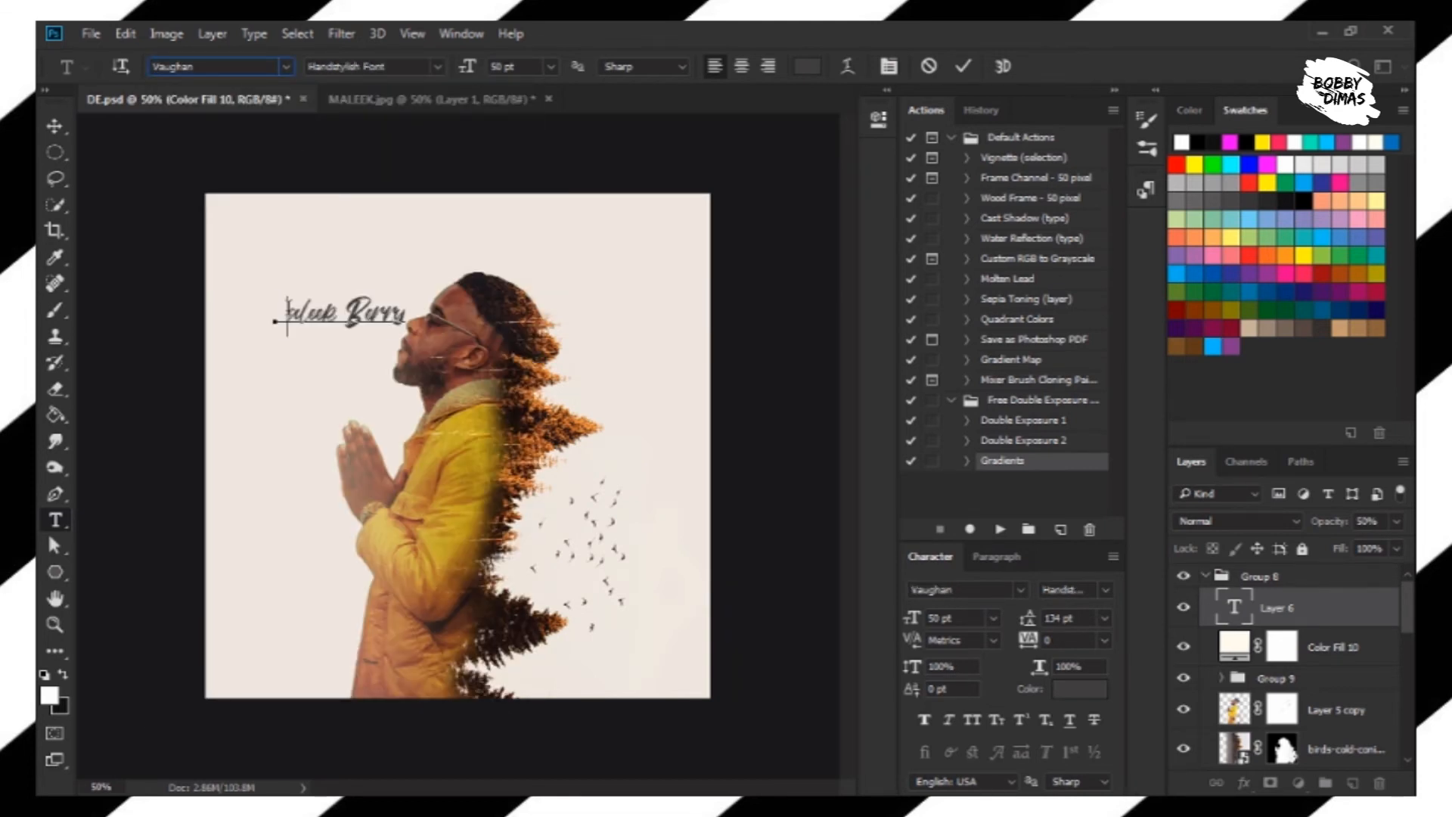
key(BackSpace)
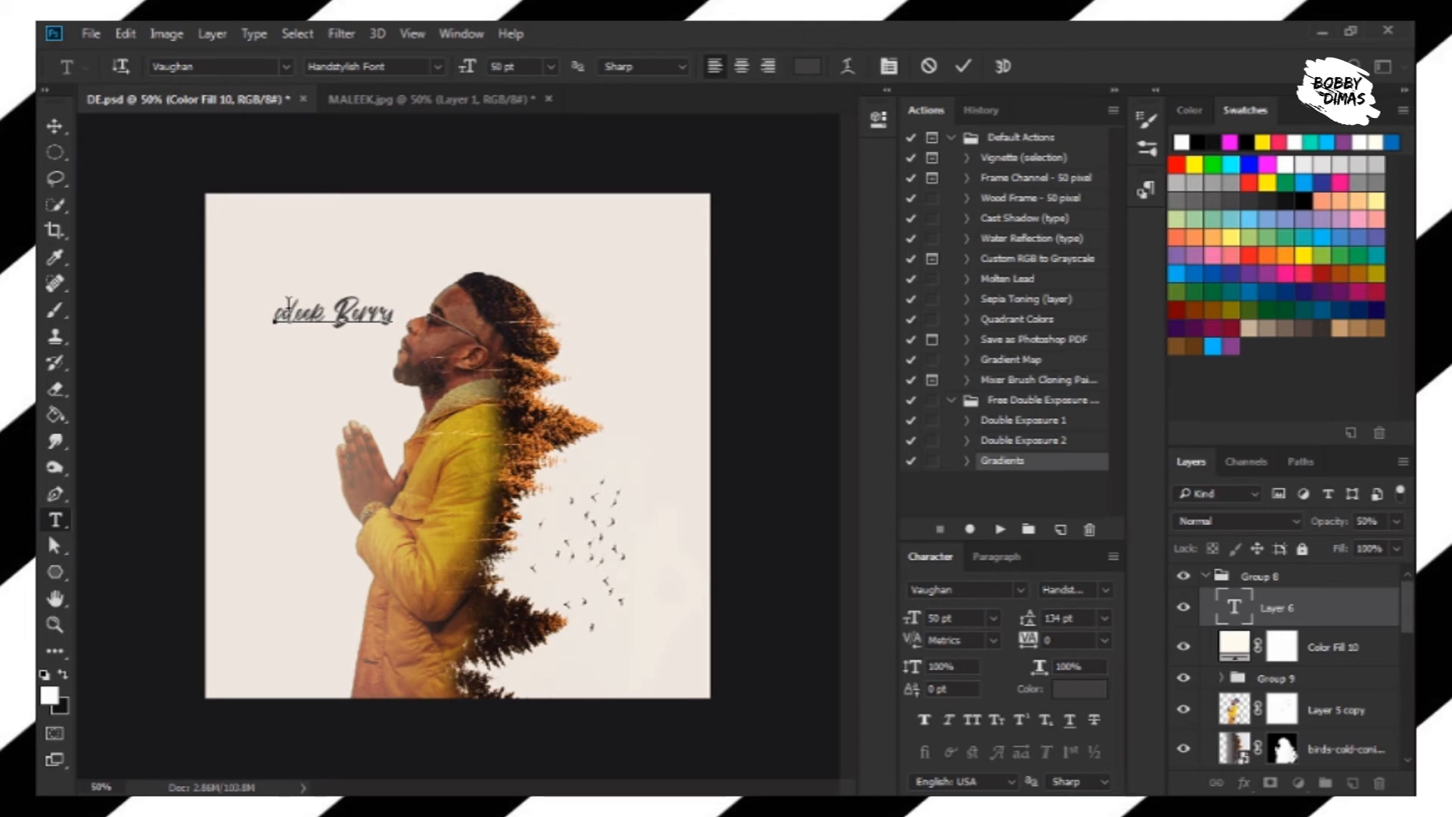
text(M)
Enlarge the text to 100 pt and break it so that "Berry" sits on a second line
drag(409, 313, 245, 311)
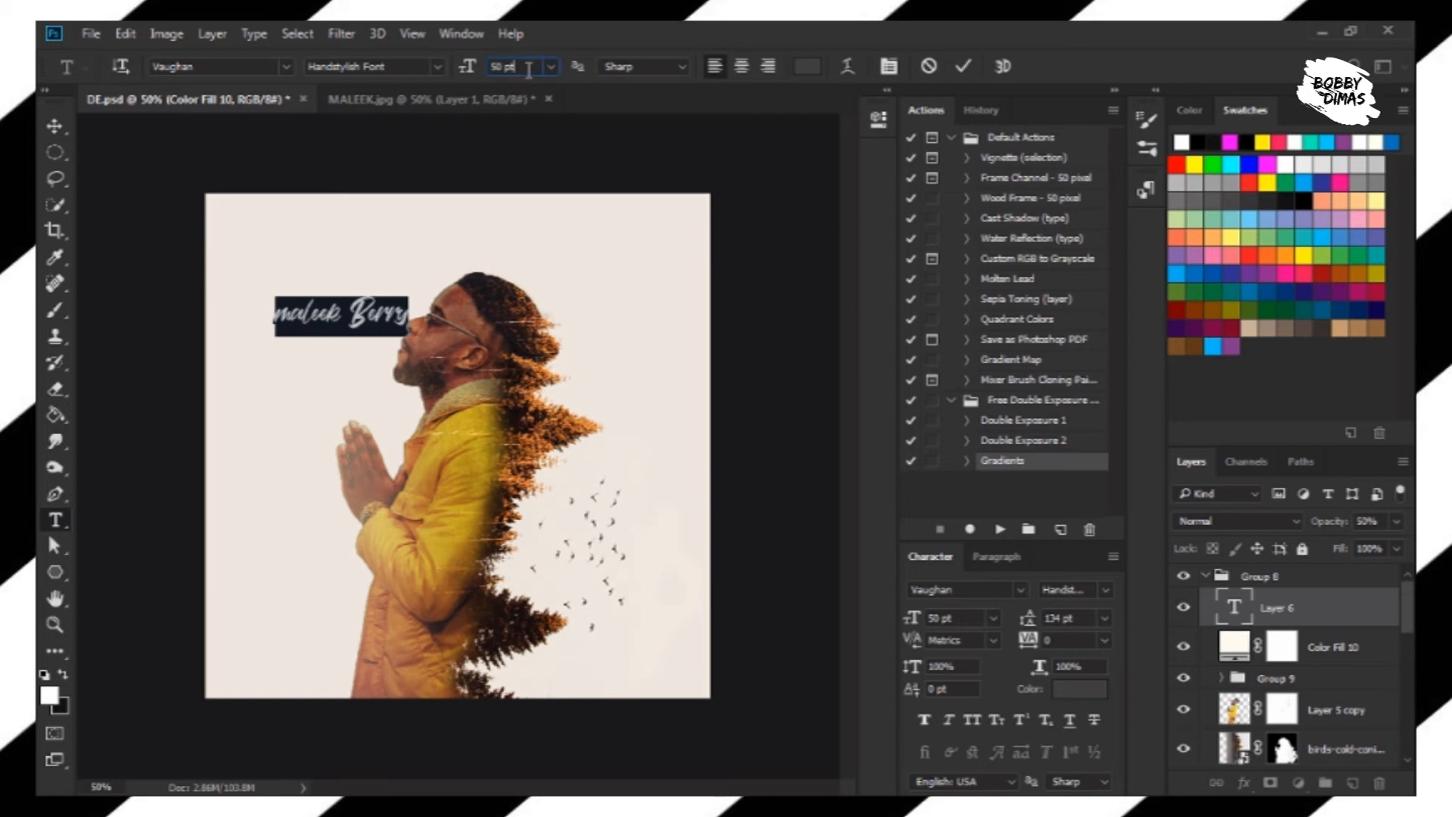
key(shift+Up)
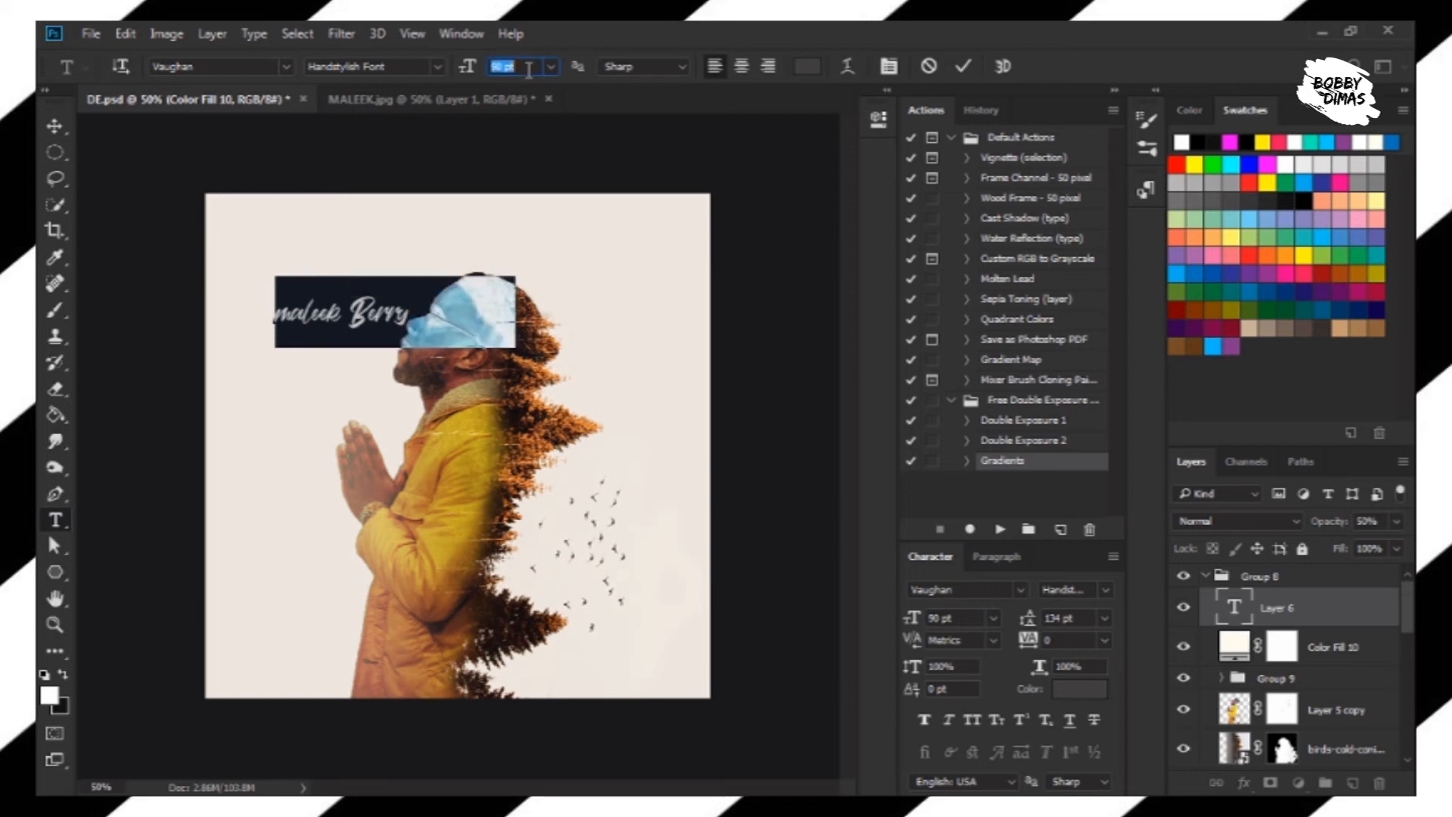
key(shift+Up)
click(427, 316)
key(Return)
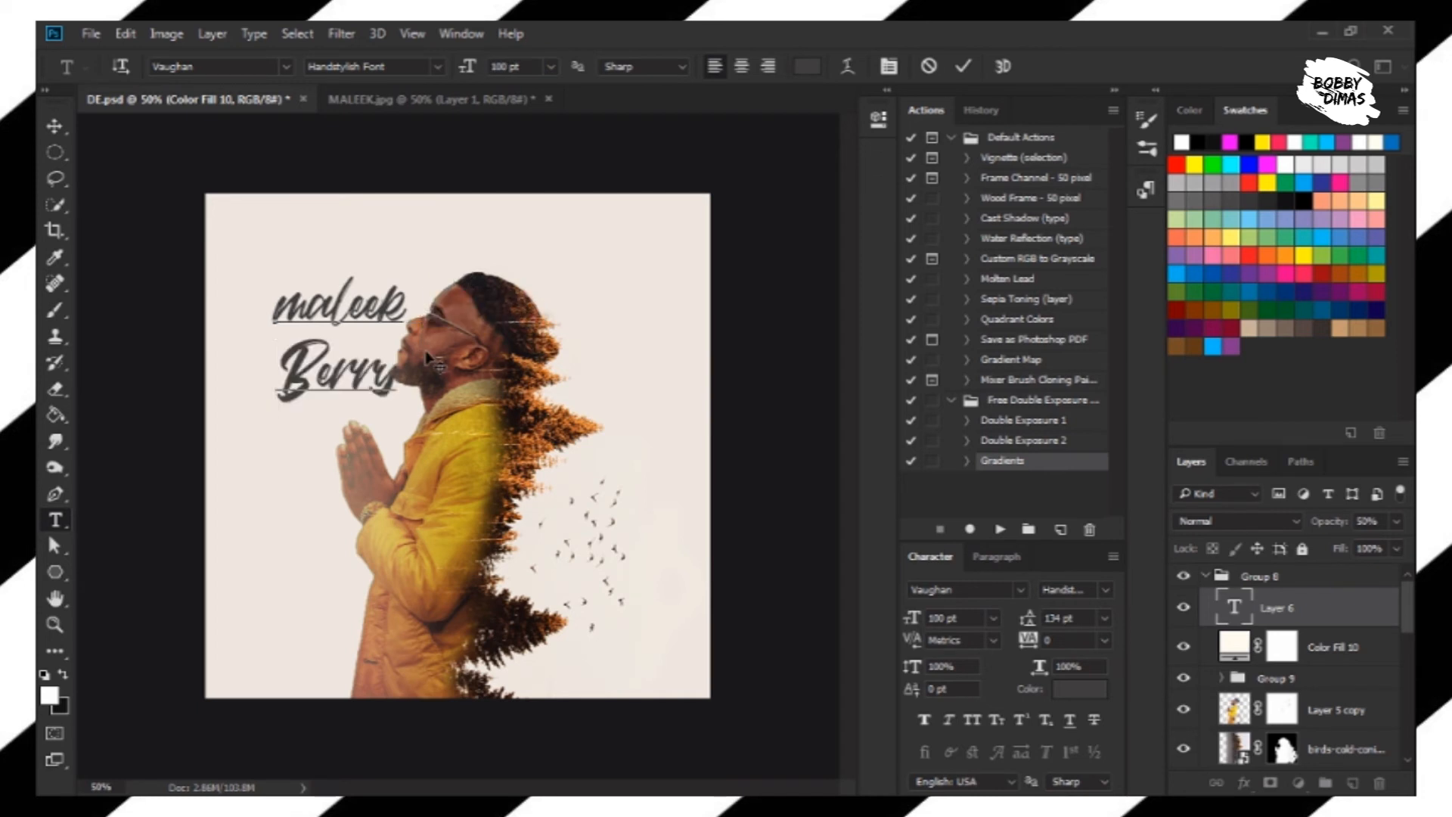
Reduce the two-line text to 70 pt and set its leading to 94 pt
drag(393, 383, 184, 248)
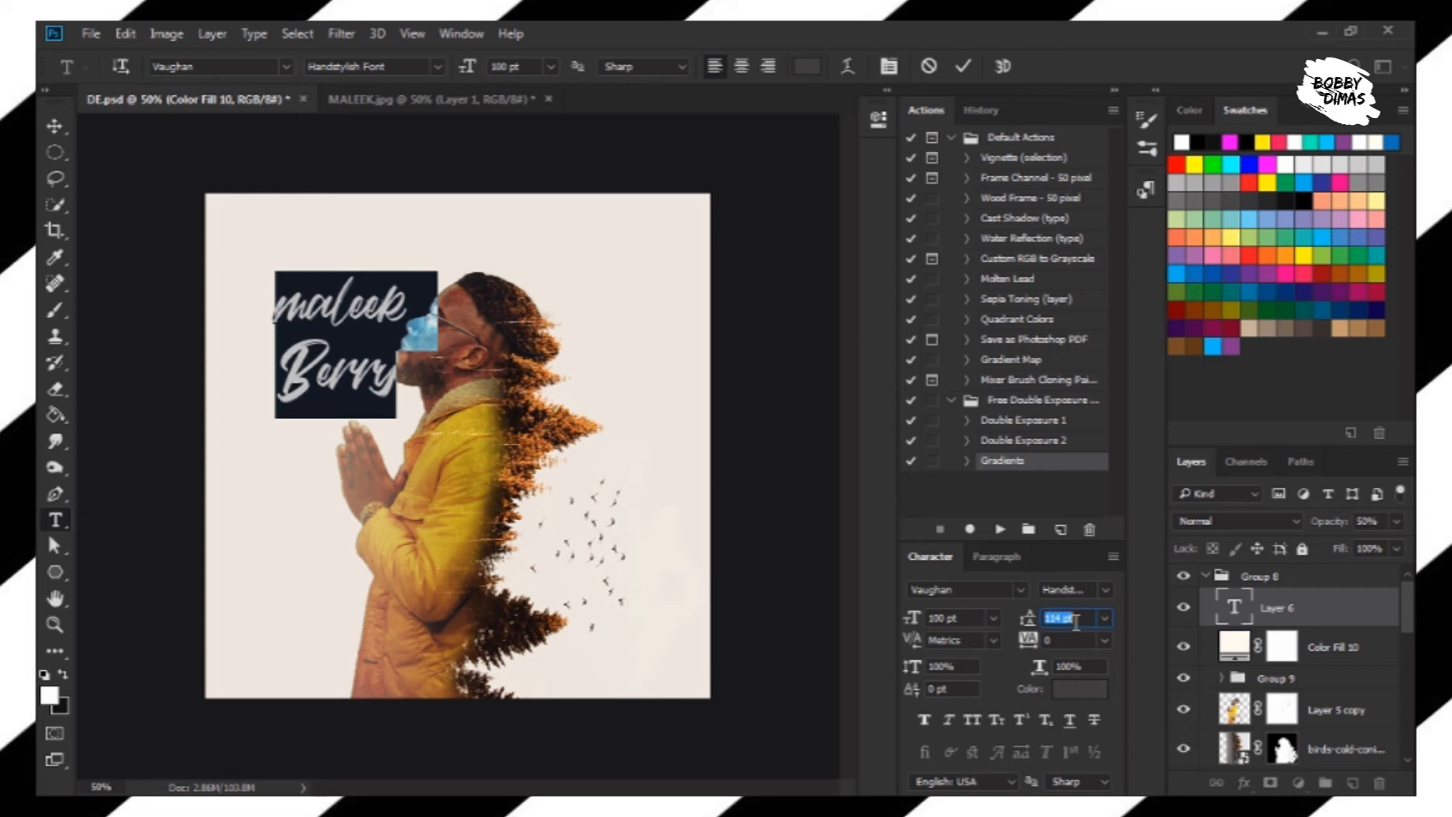
key(Return)
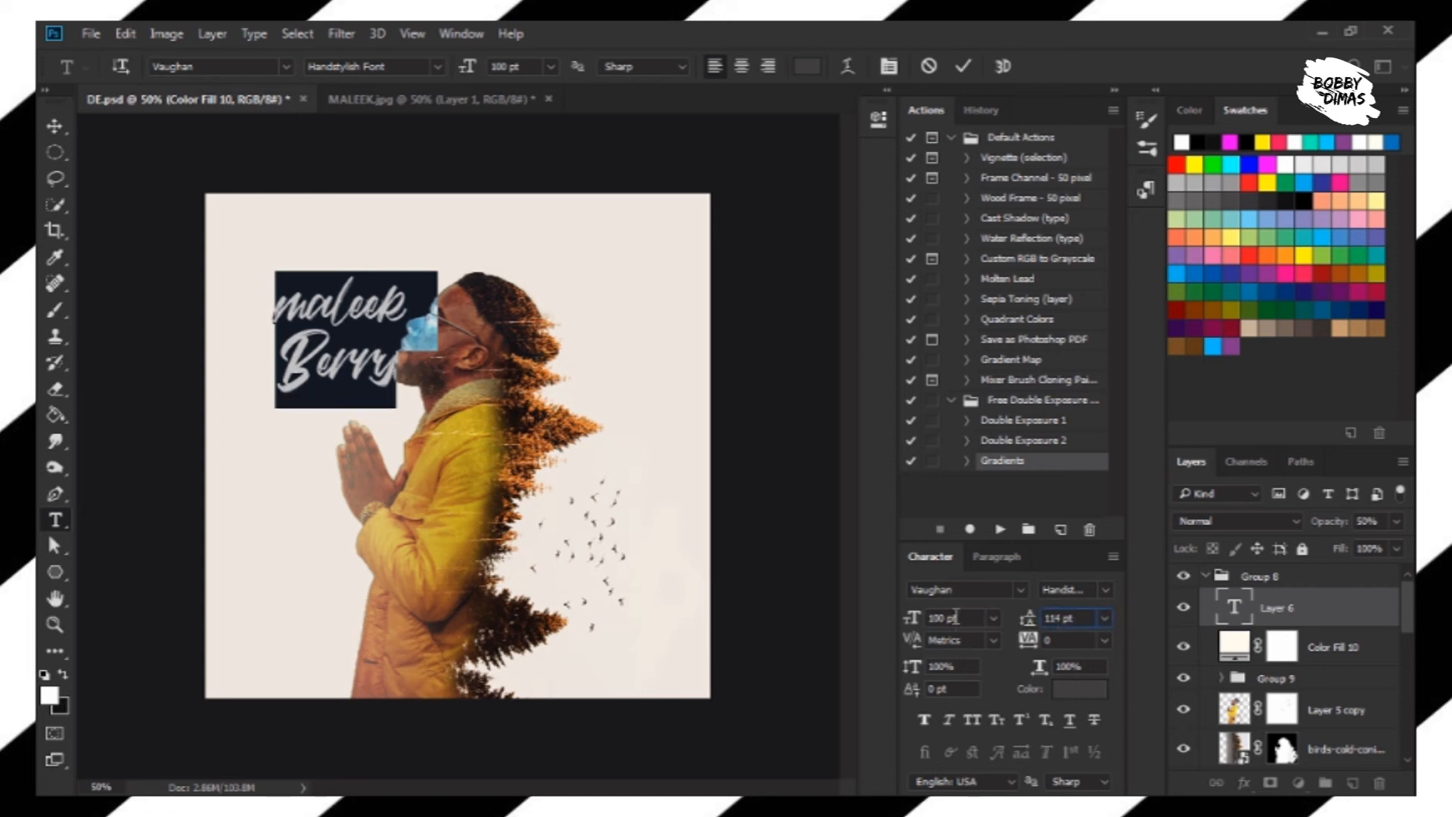
key(Return)
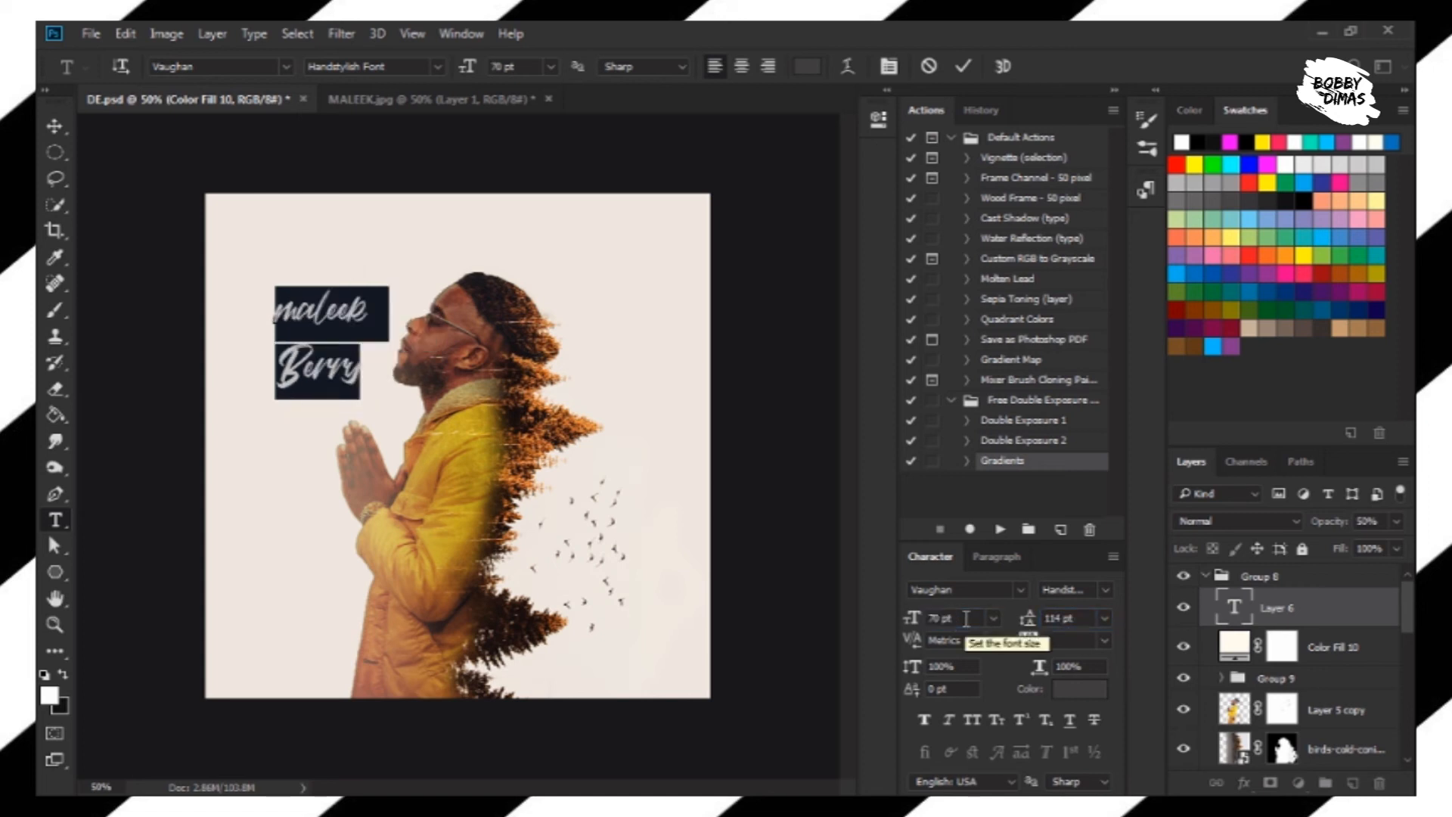
click(1083, 618)
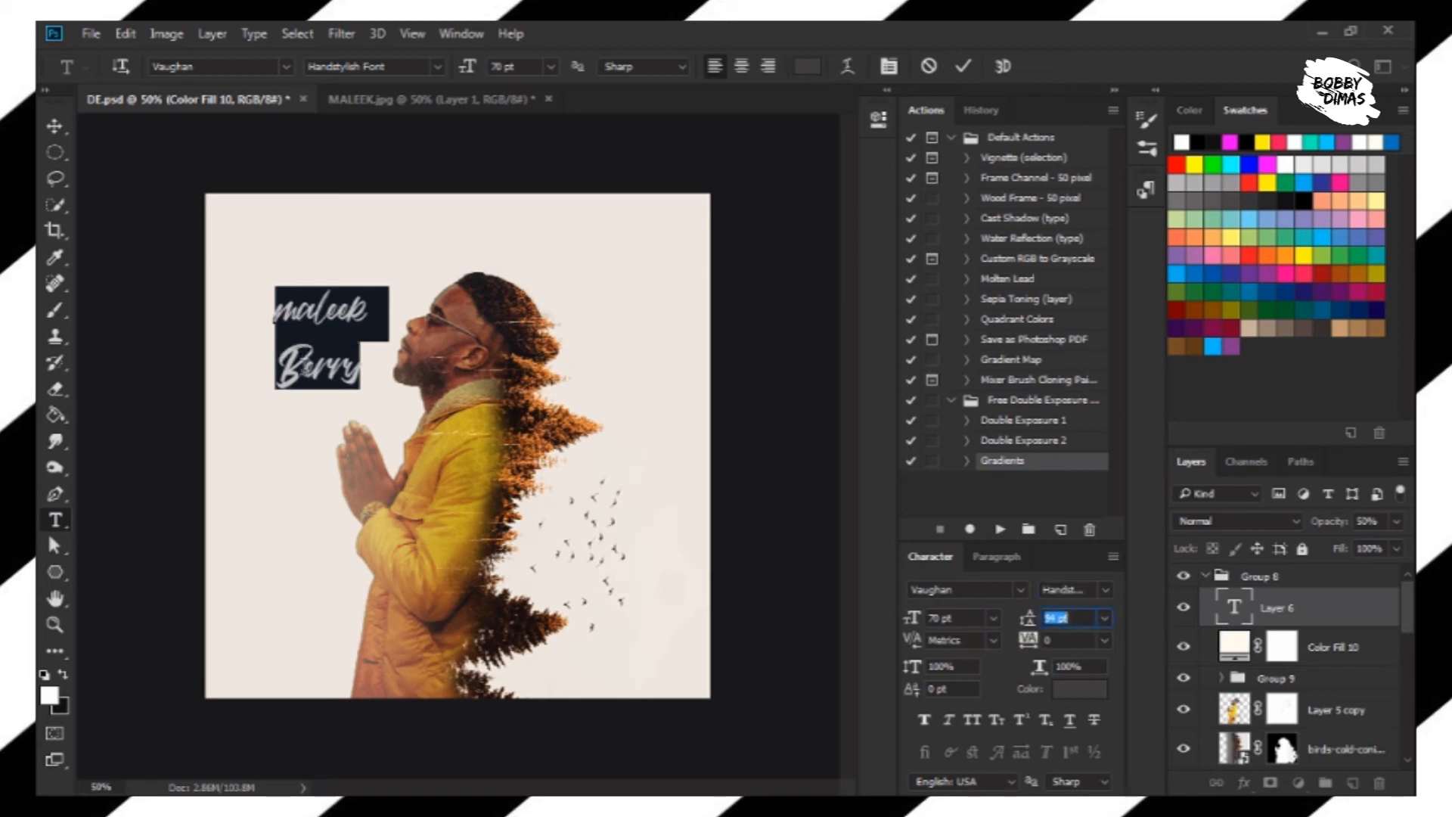
Replace the capital B in the second line with a lowercase b
click(305, 369)
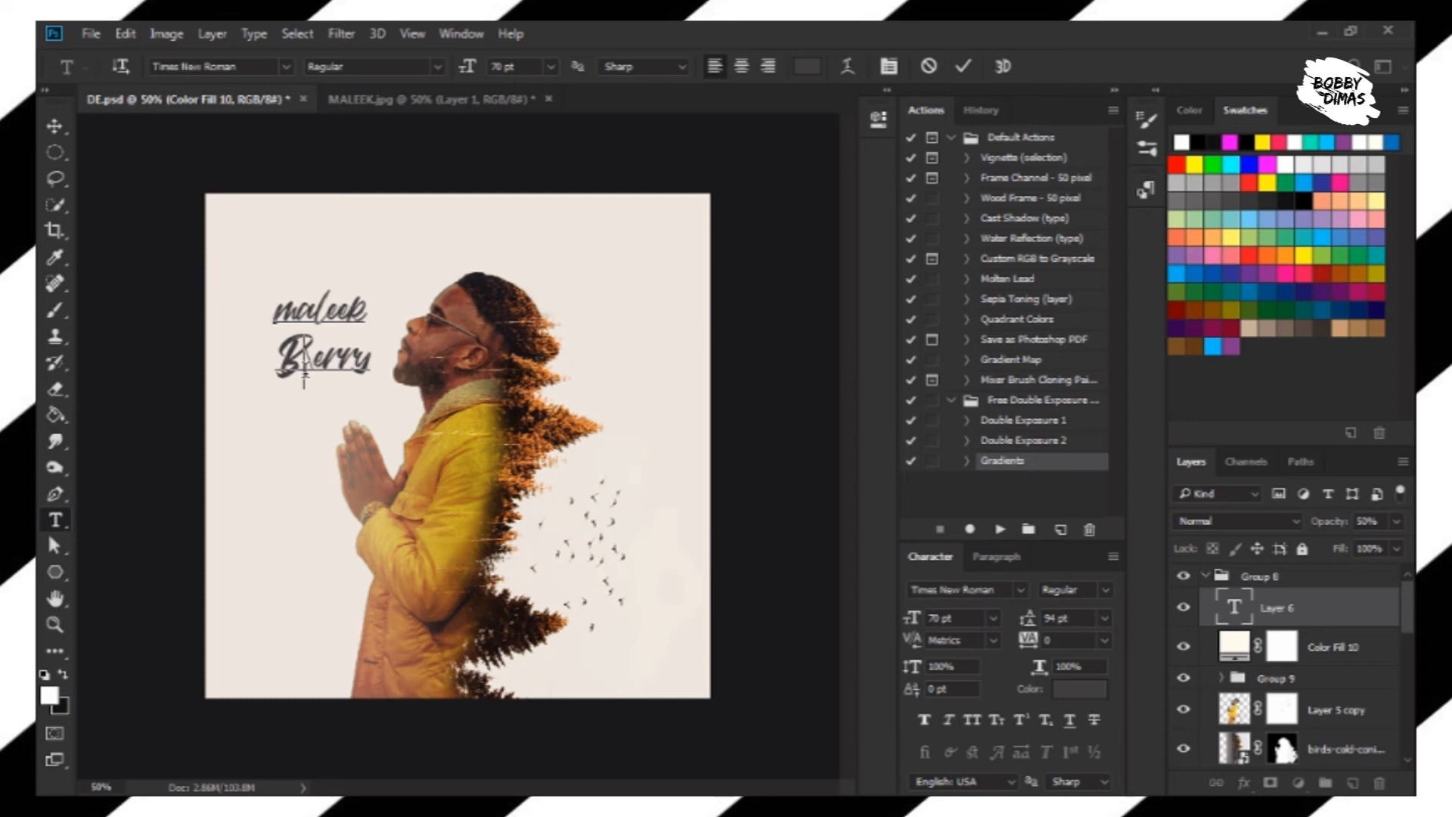
key(BackSpace)
text(b)
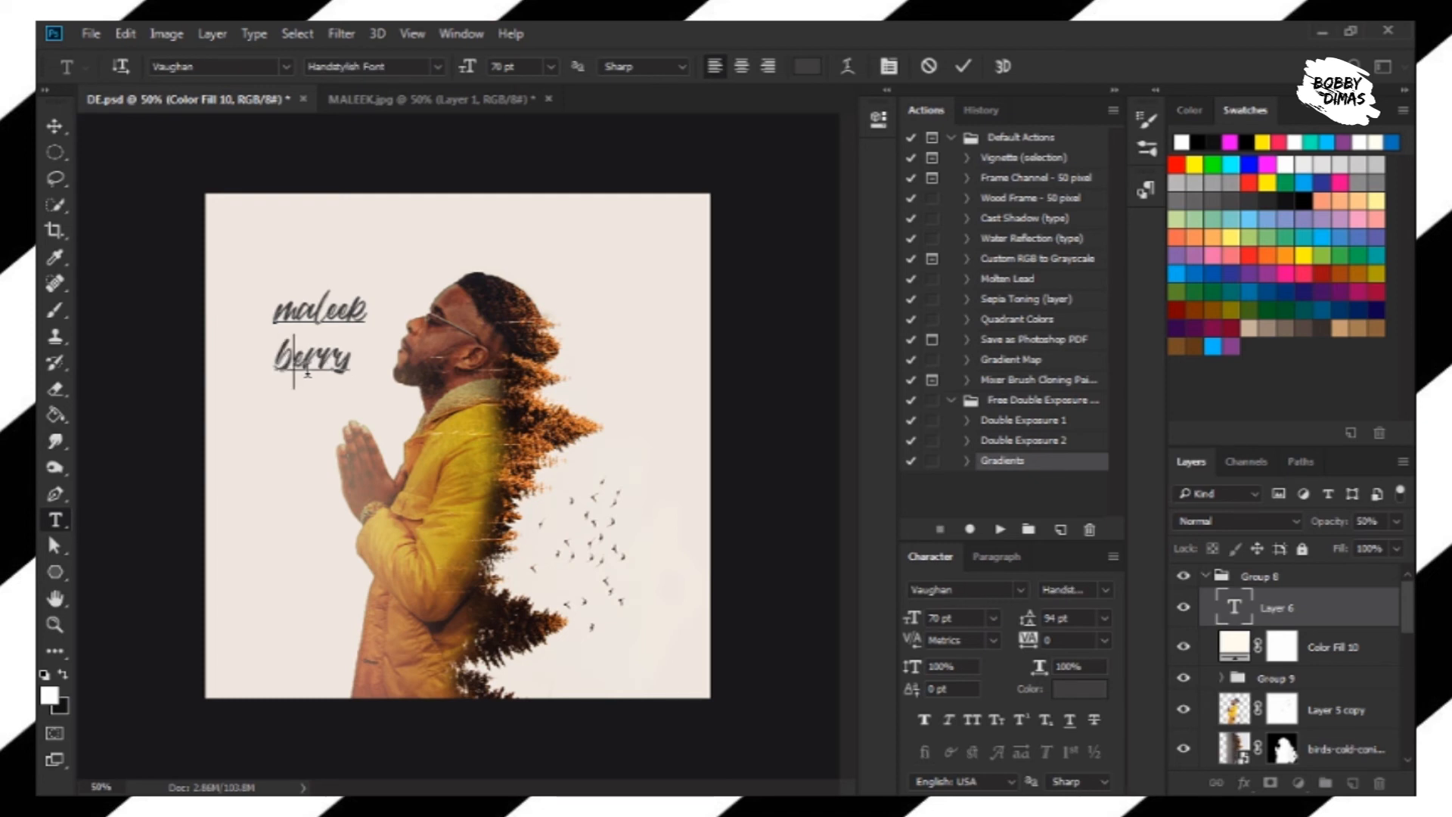
Tighten the leading of both text lines to 64 pt and commit the text
drag(353, 366, 89, 364)
click(337, 370)
drag(352, 369, 283, 247)
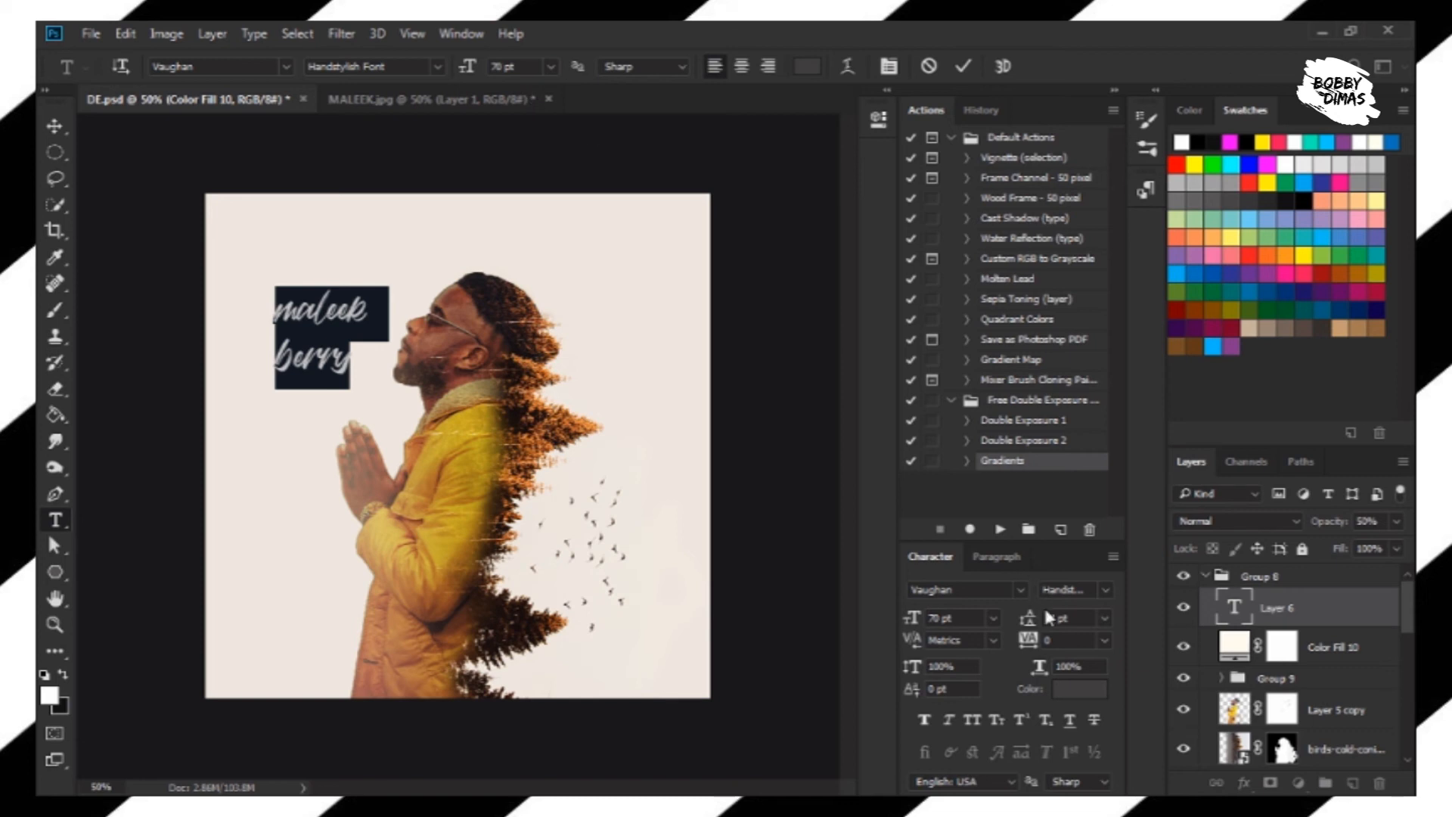
text(74)
key(Return)
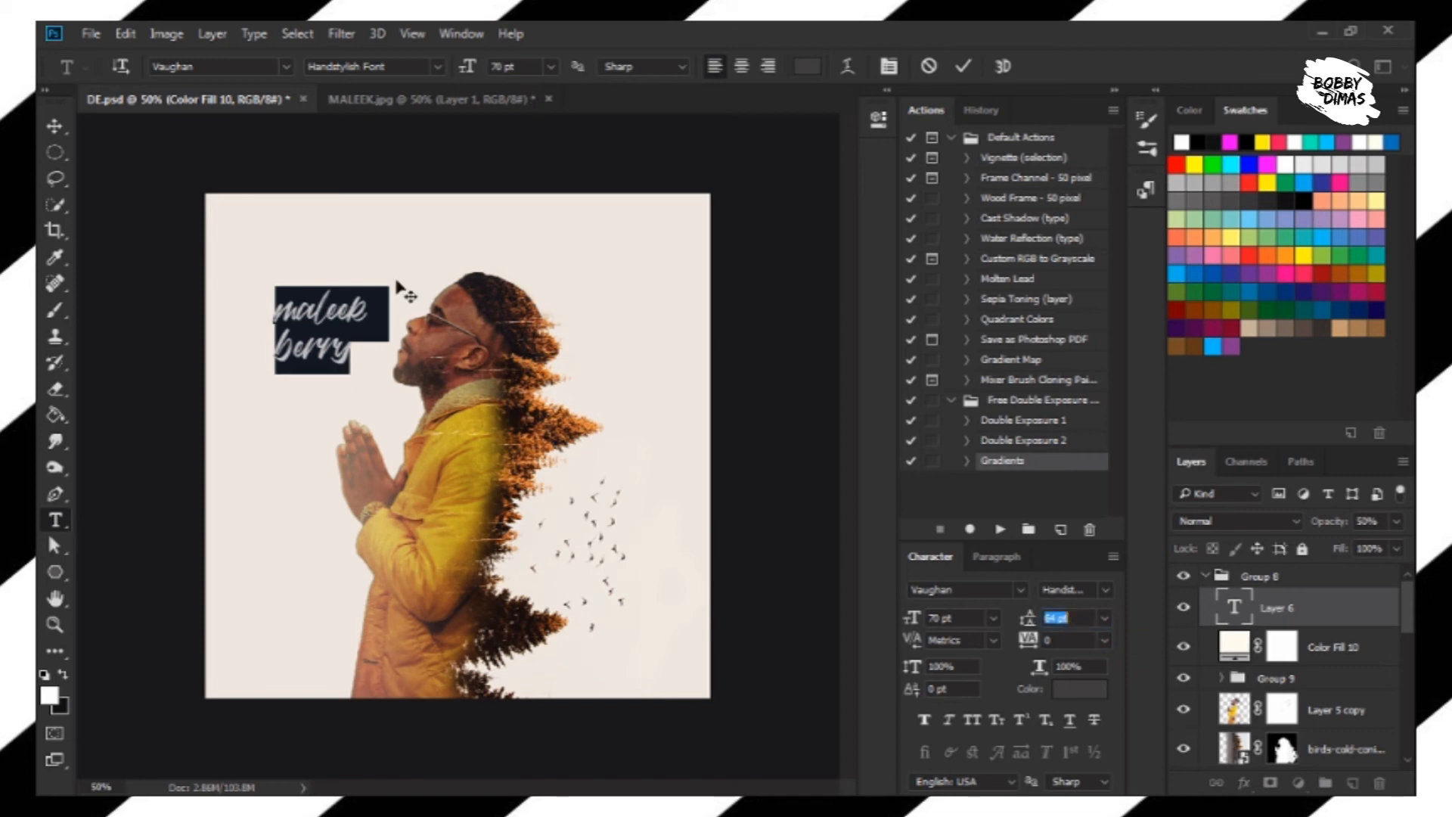
key(ctrl+Return)
Move the text to the artwork's upper-left corner and scale it down to about 49.1 pt
click(53, 126)
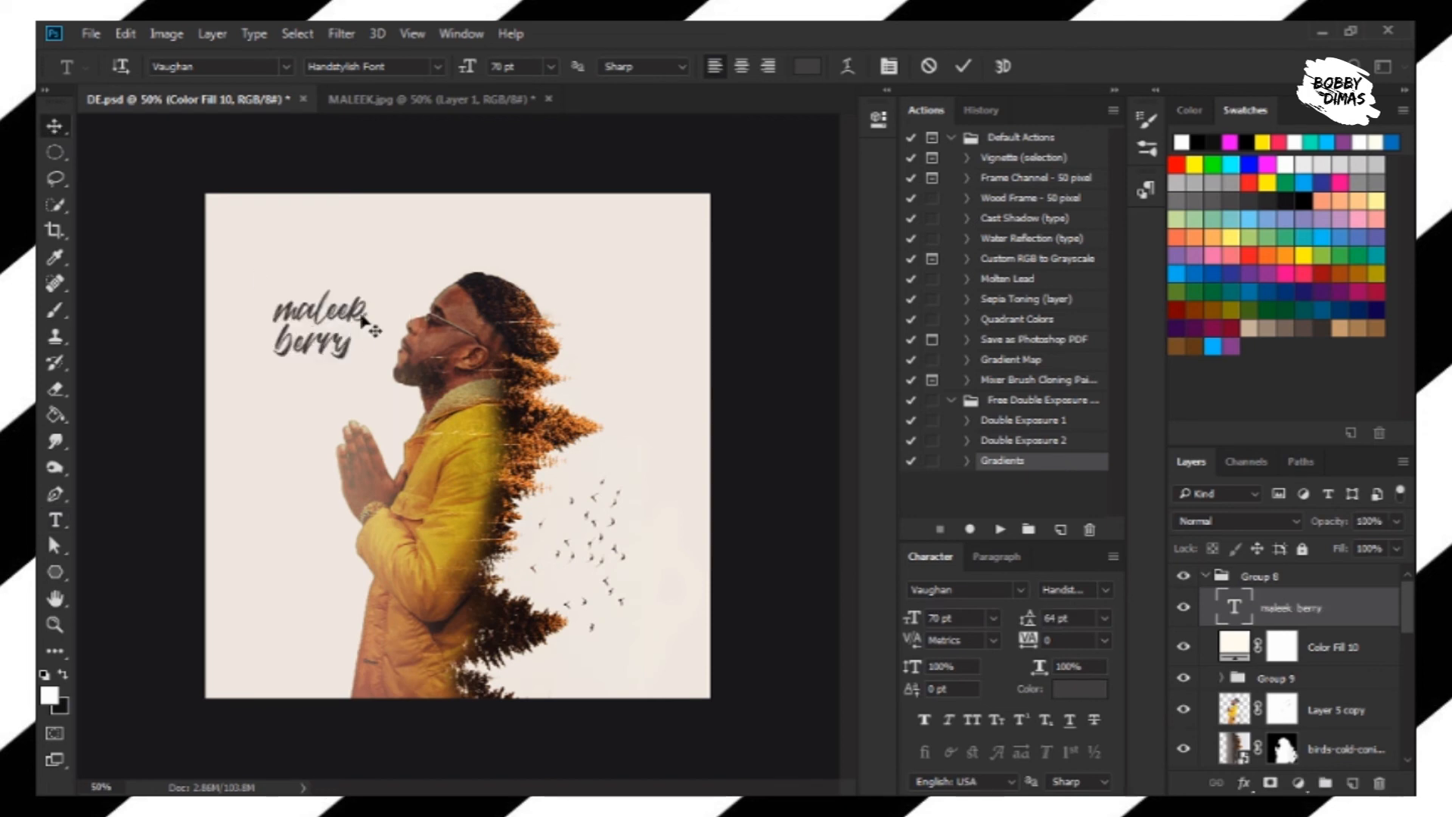
drag(329, 341, 279, 259)
key(ctrl+t)
key(Return)
Remove the line break so "maleek berry" runs on a single line
key(t)
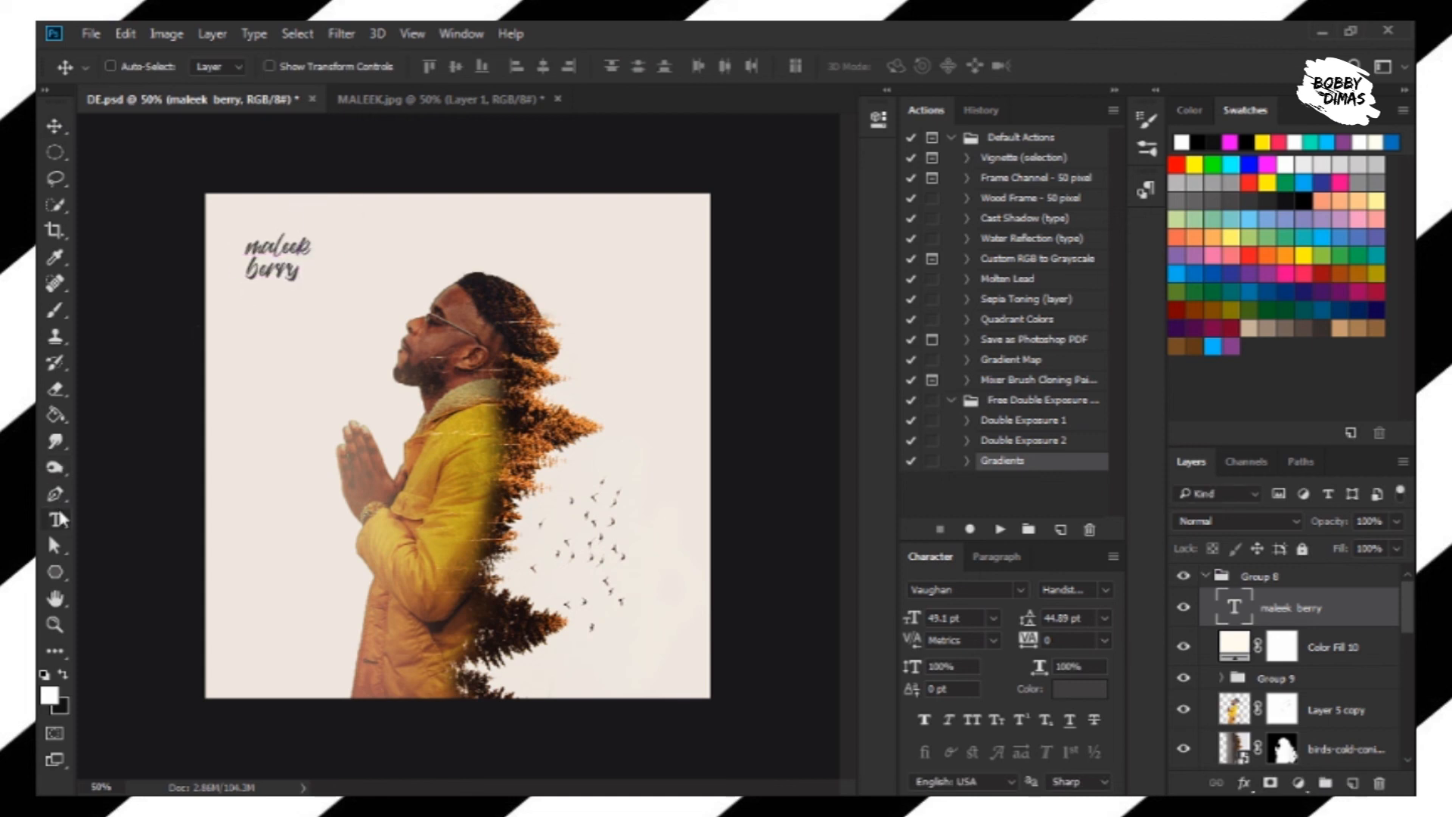
click(253, 308)
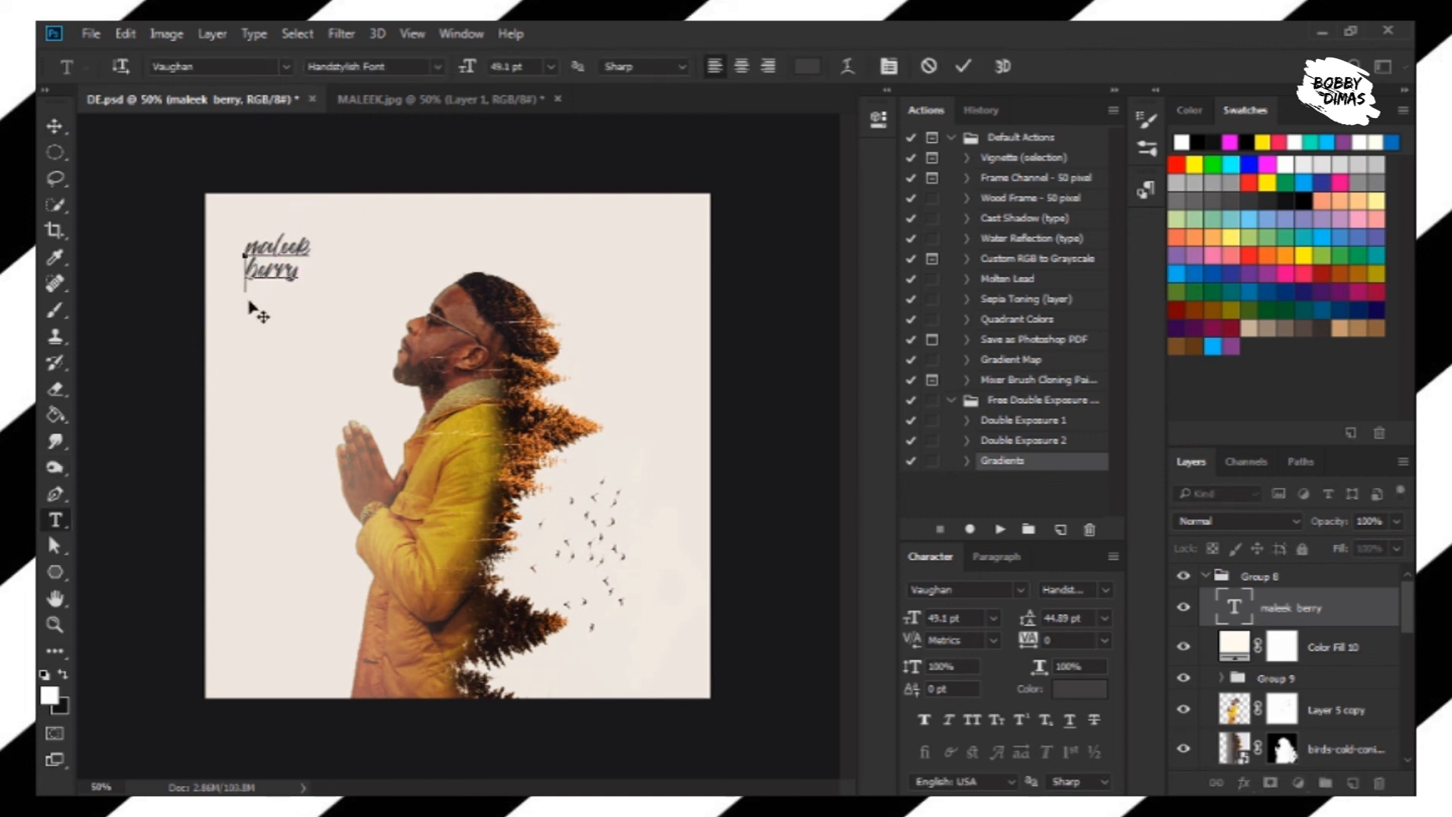
key(BackSpace)
click(55, 130)
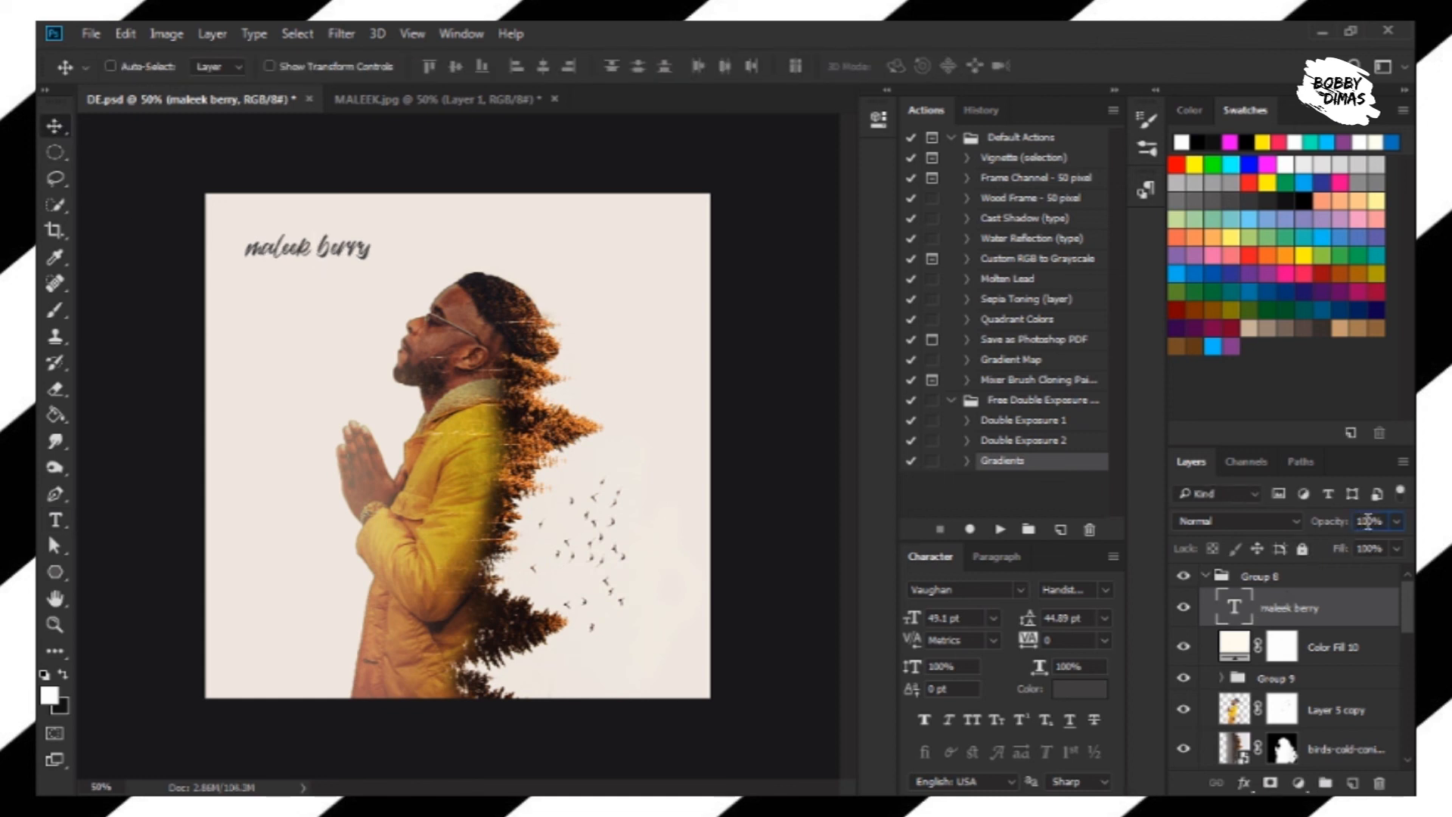
Lower the text layer's opacity to 50% and place the text above the man's head
key(Down)
key(Down)
key(Down)
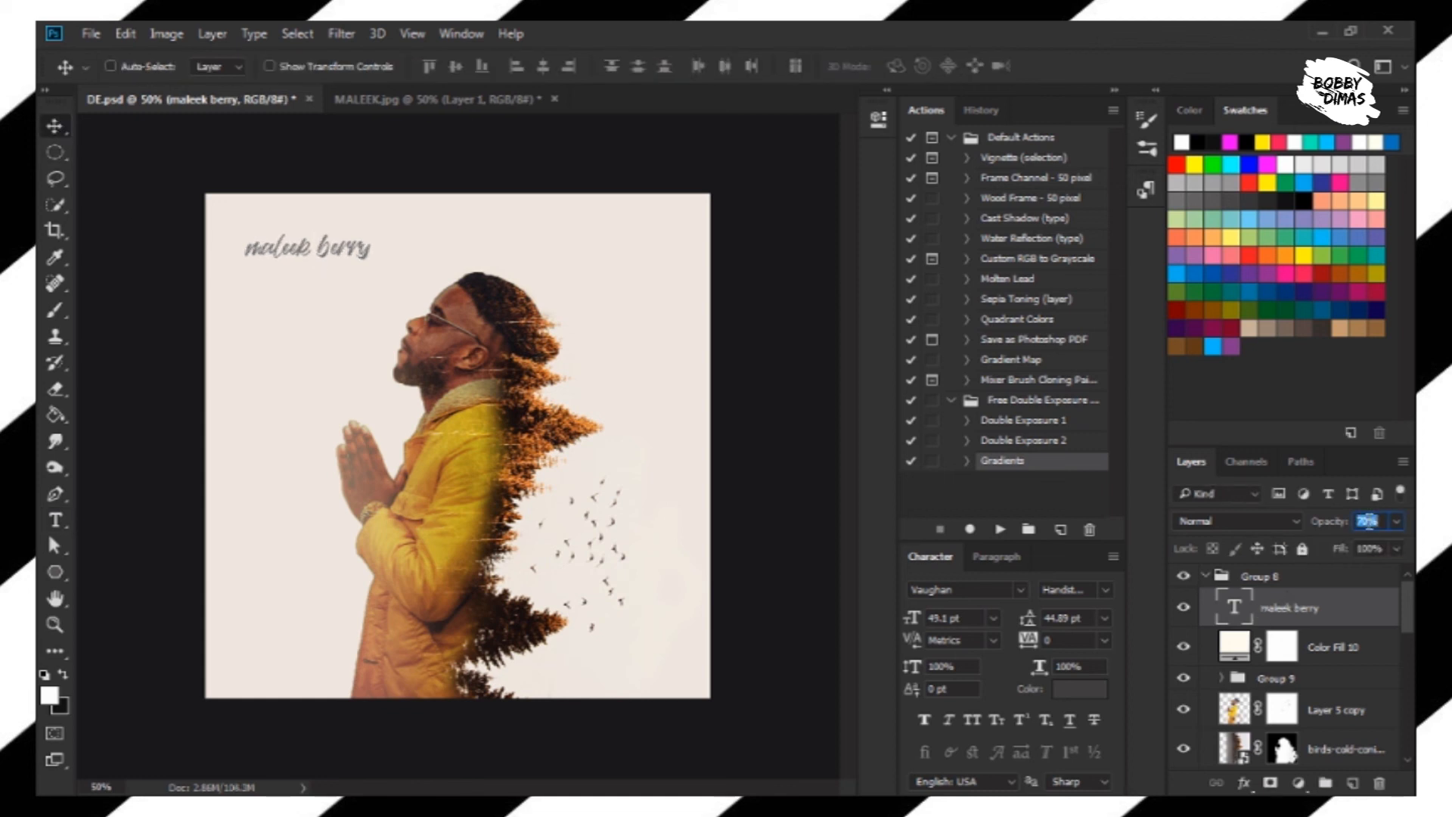
drag(348, 260, 491, 233)
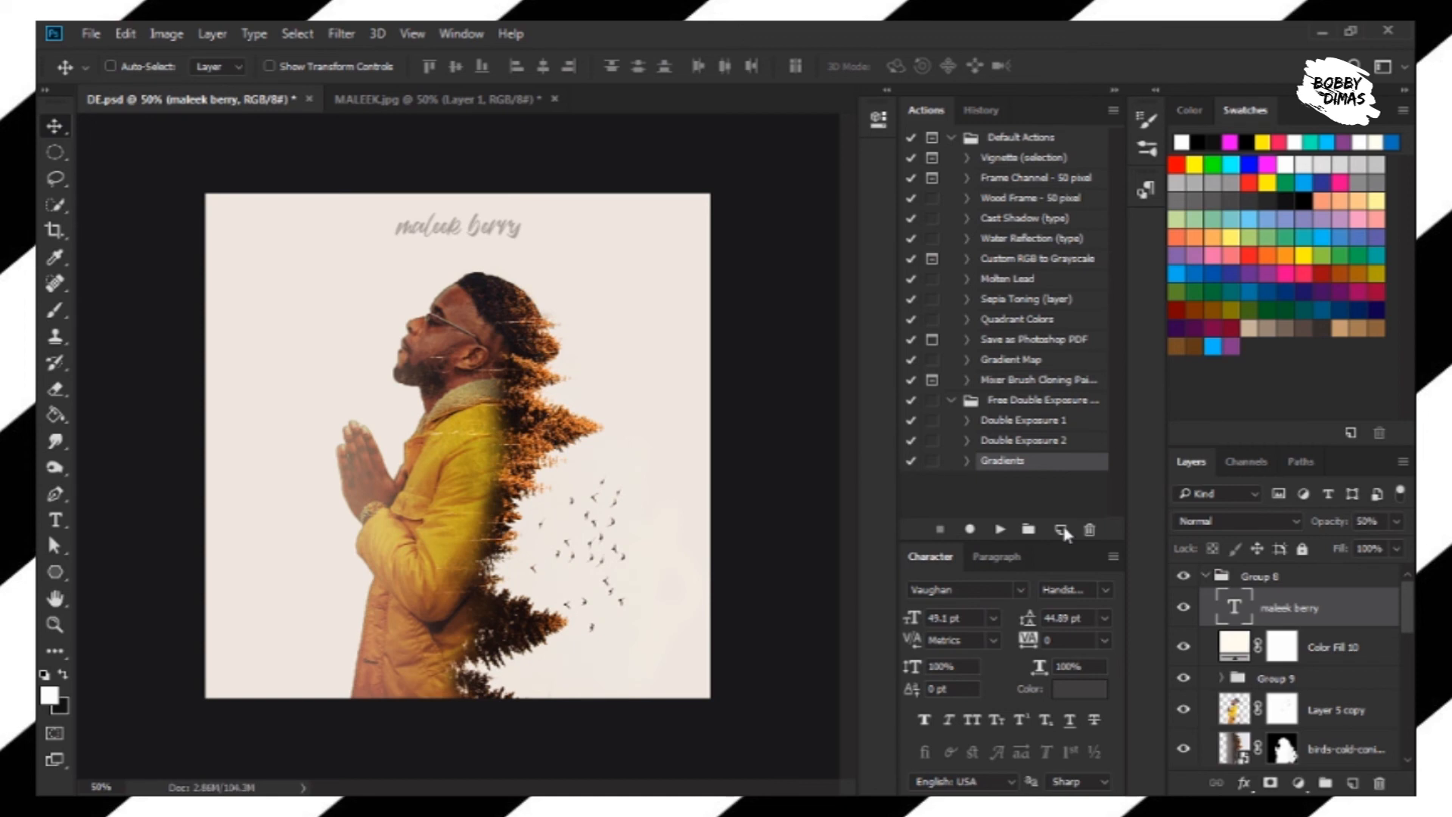
Collapse Group 8 and look briefly at the contents of Group 3 in the layer stack
click(1205, 577)
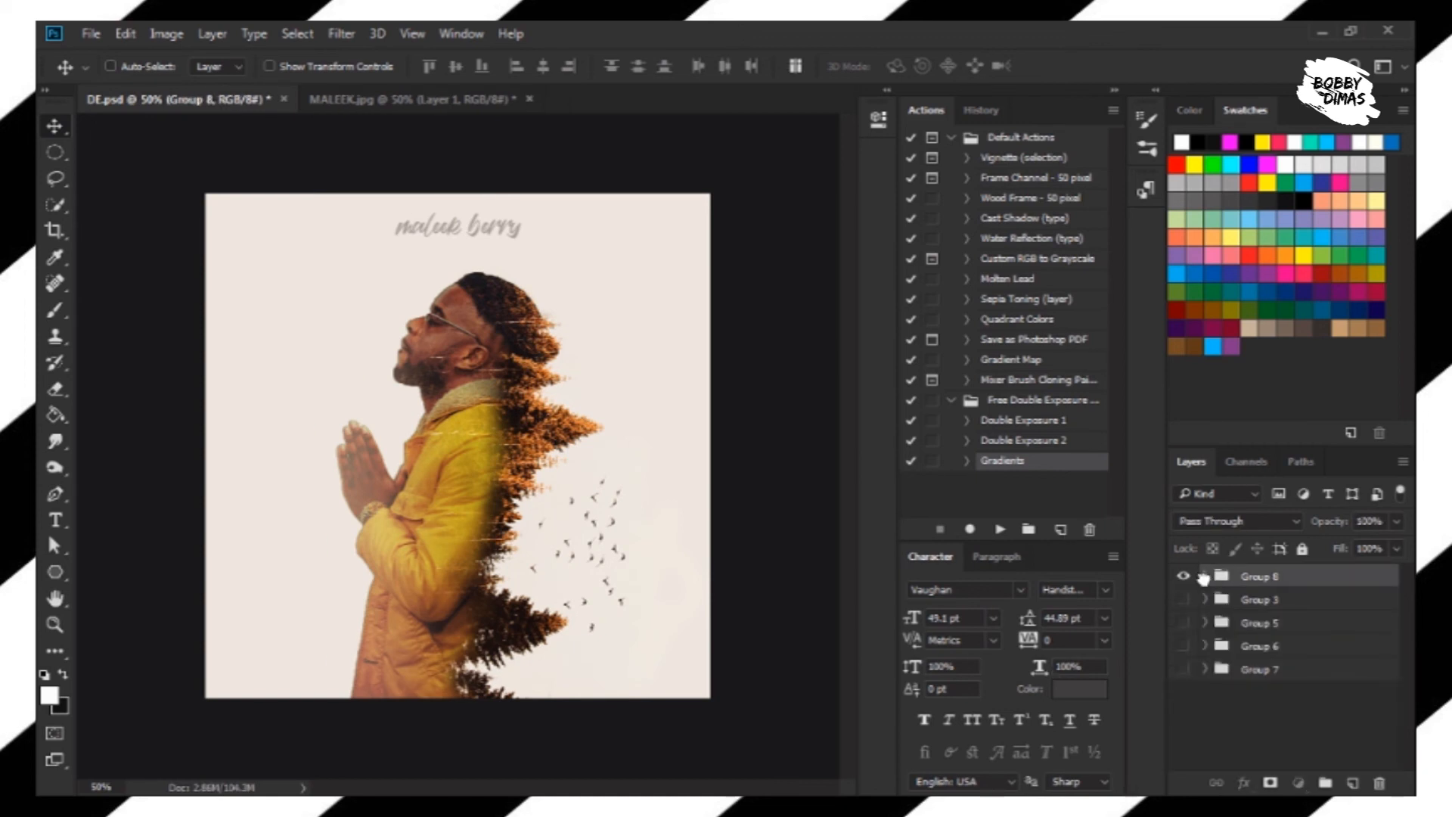
click(1205, 598)
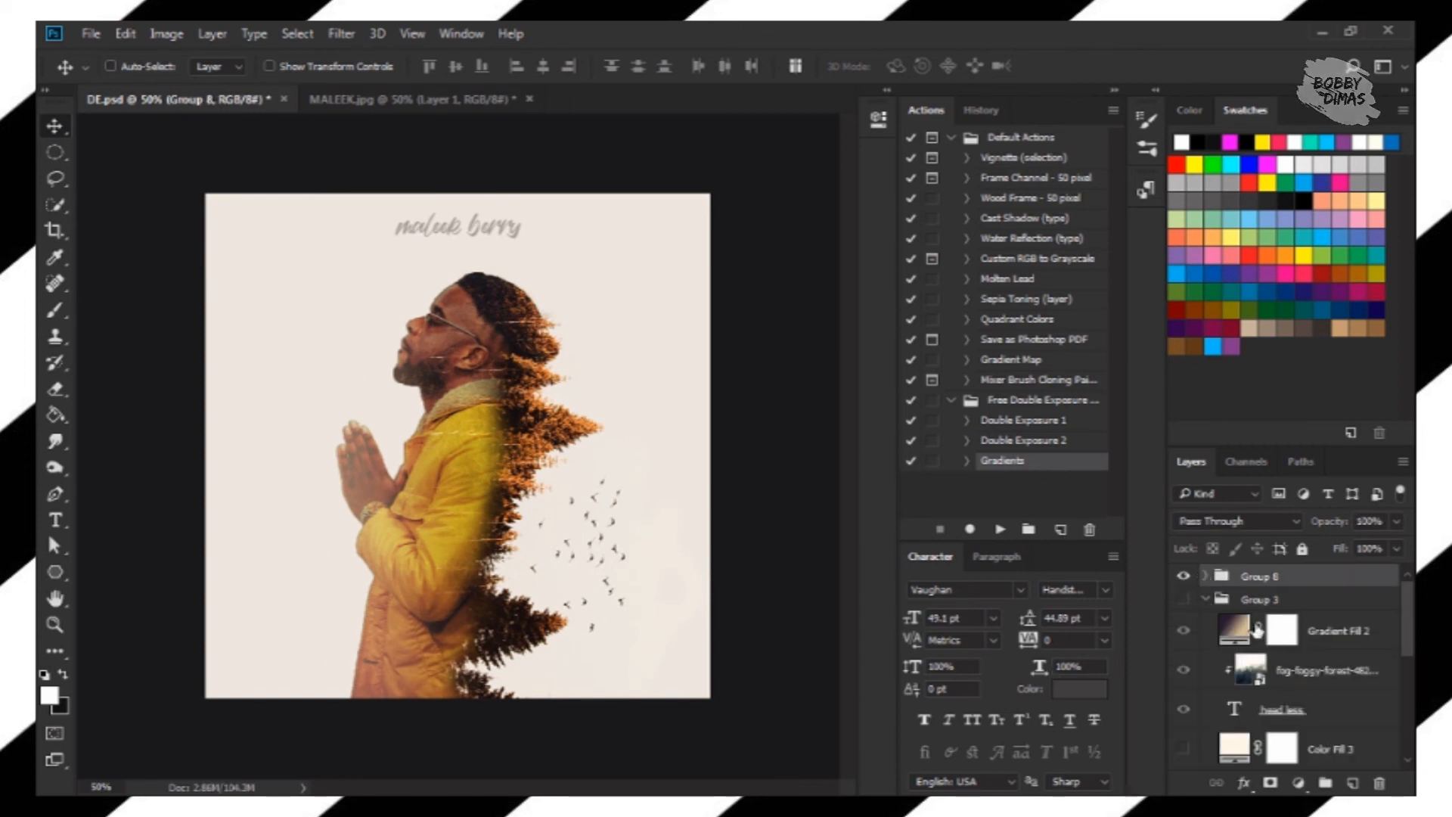
click(1205, 600)
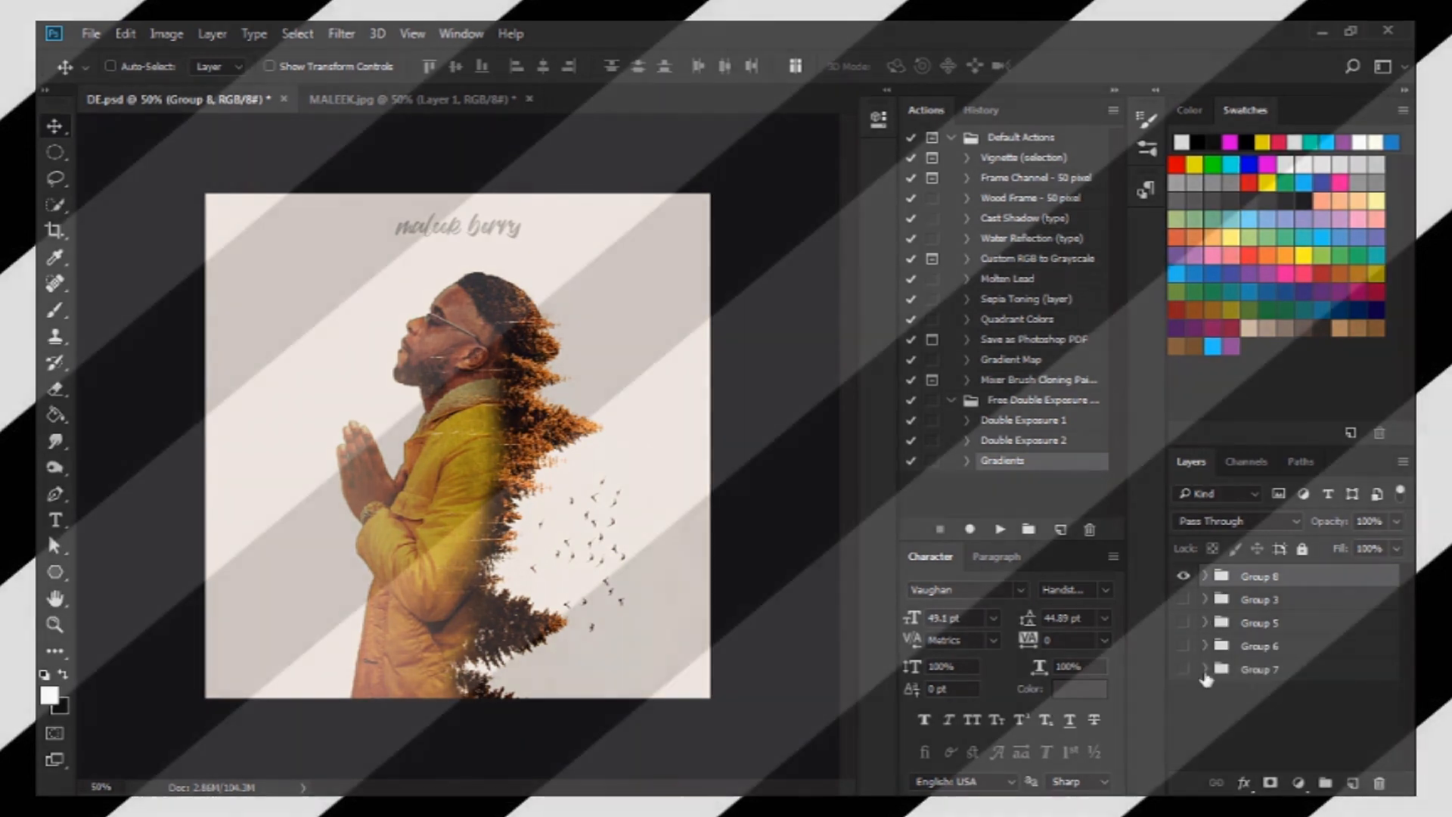